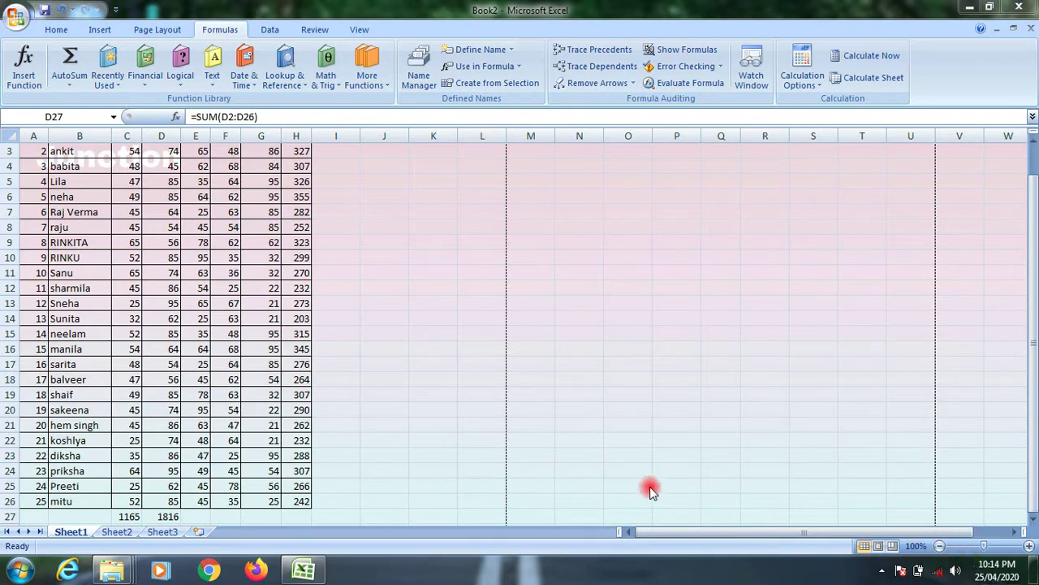
mouse_move(715, 261)
left_mouse_down()
mouse_move(37, 135)
mouse_move(46, 110)
mouse_move(24, 93)
left_mouse_up()
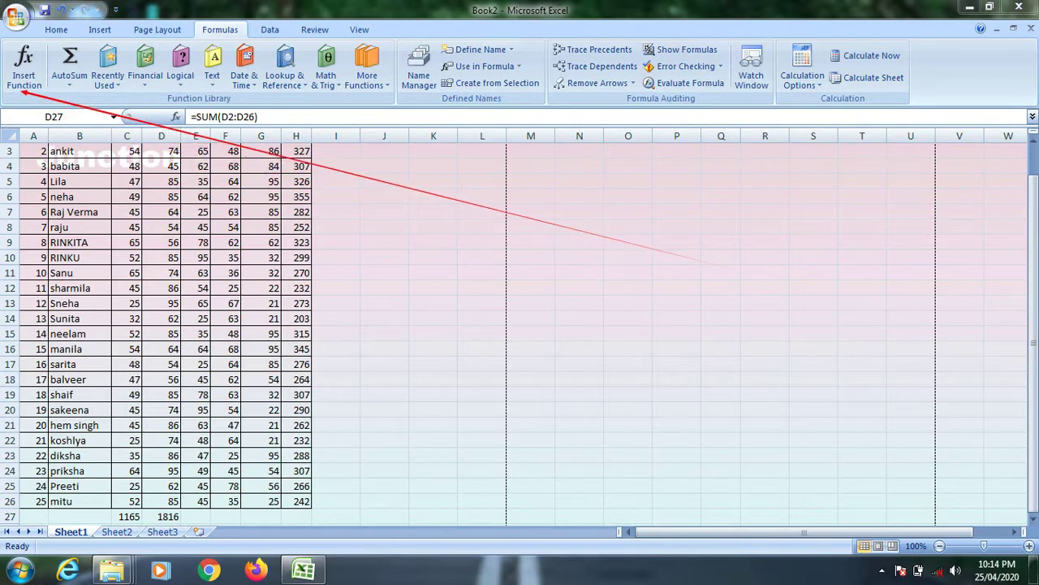
left_click_drag(475, 265, 252, 108)
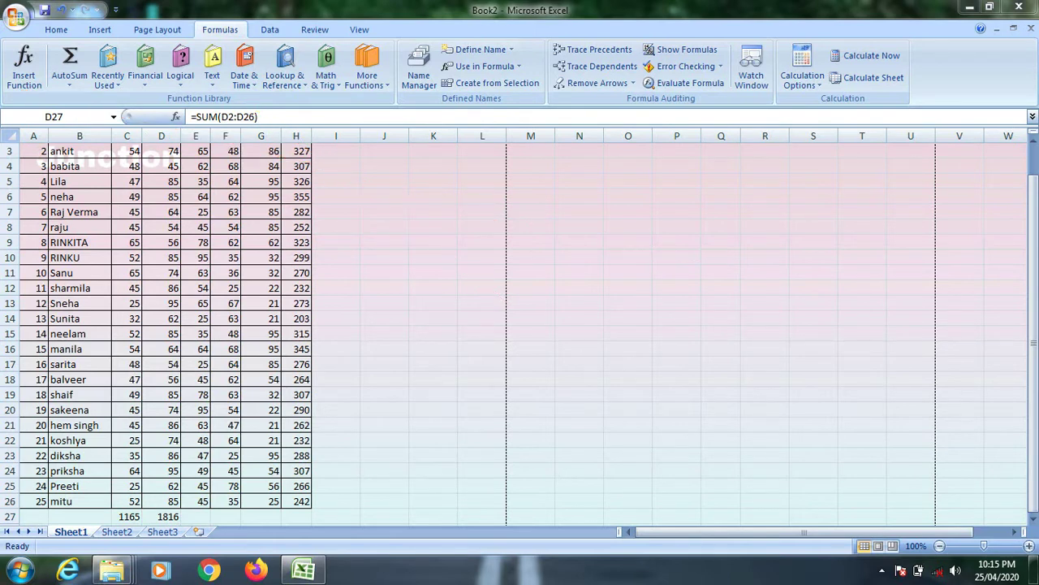
Step: Examine the arguments of the SUM function in cell D27, leaving the formula as it is
left_click(26, 88)
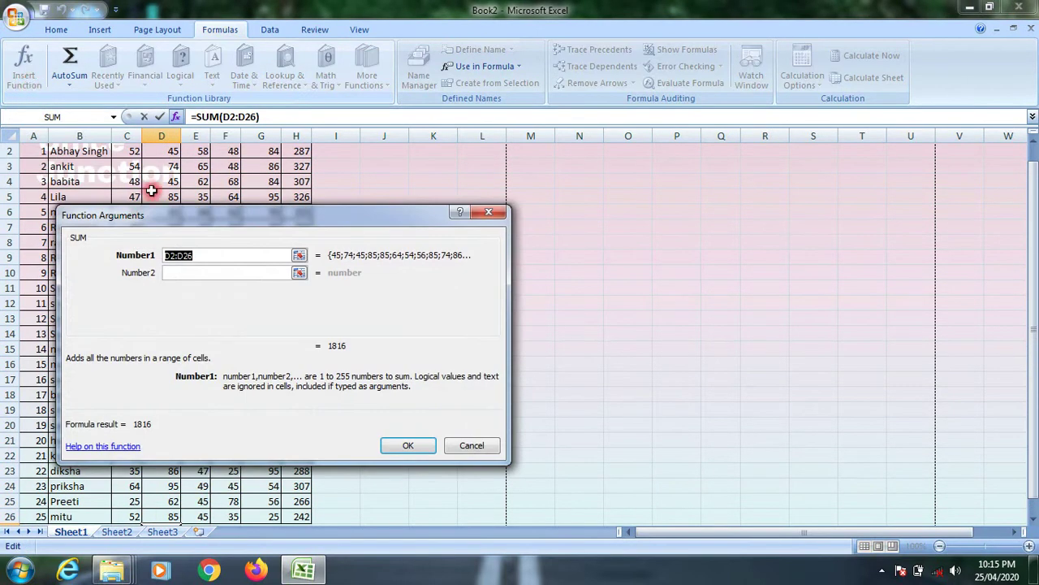
left_click(472, 445)
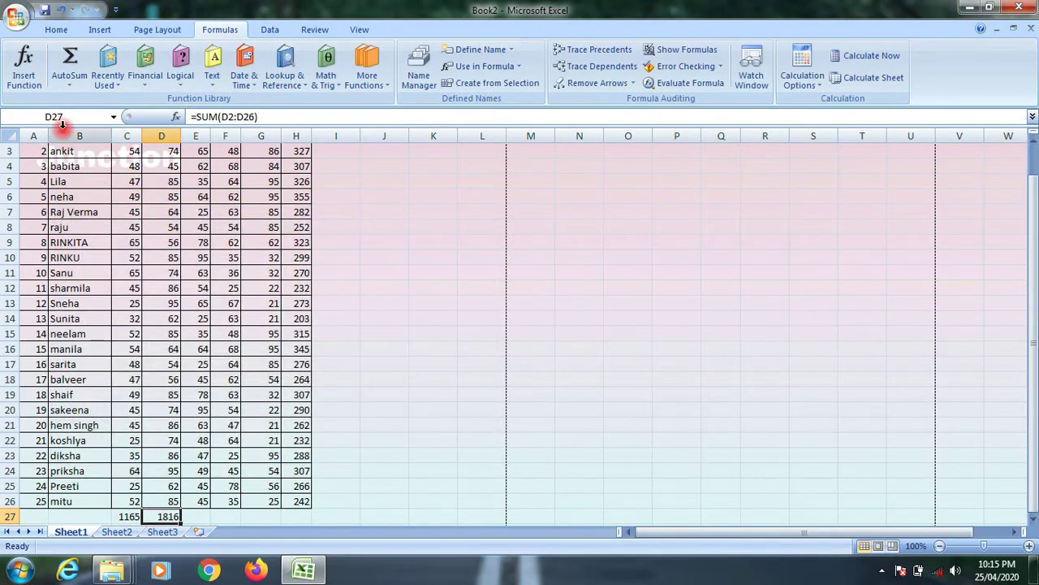
left_click(22, 86)
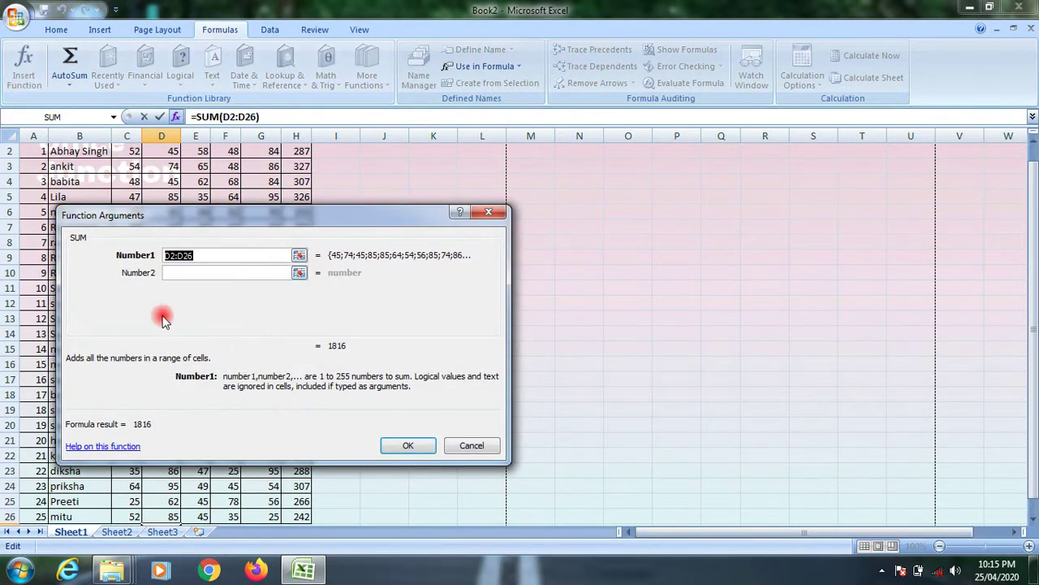
left_click(472, 445)
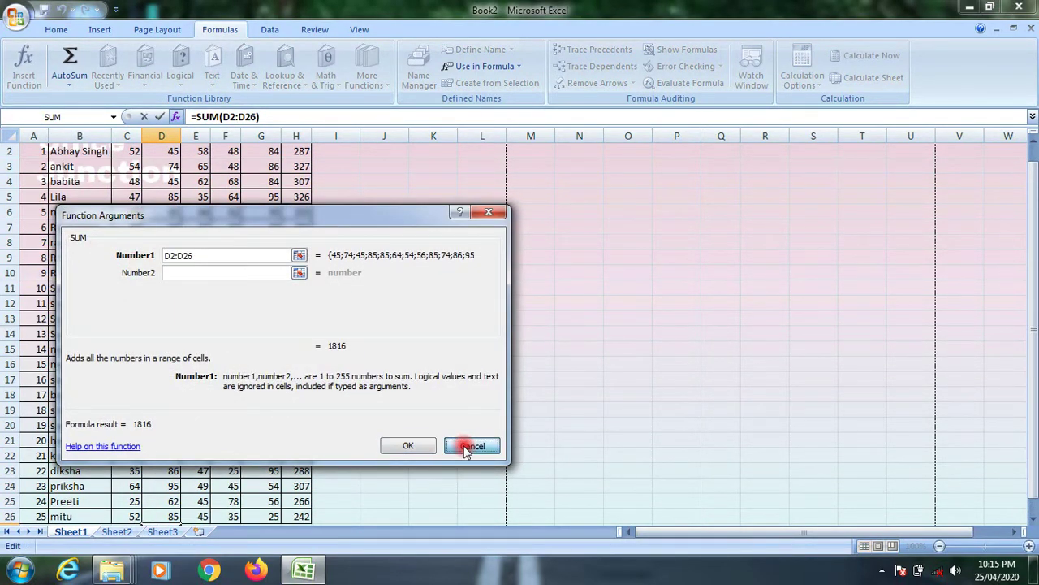
Step: Examine the Logical functions offered by Insert Function for cell K16, including FALSE, NOT, OR and TRUE, without inserting any
left_click(441, 345)
left_click(18, 86)
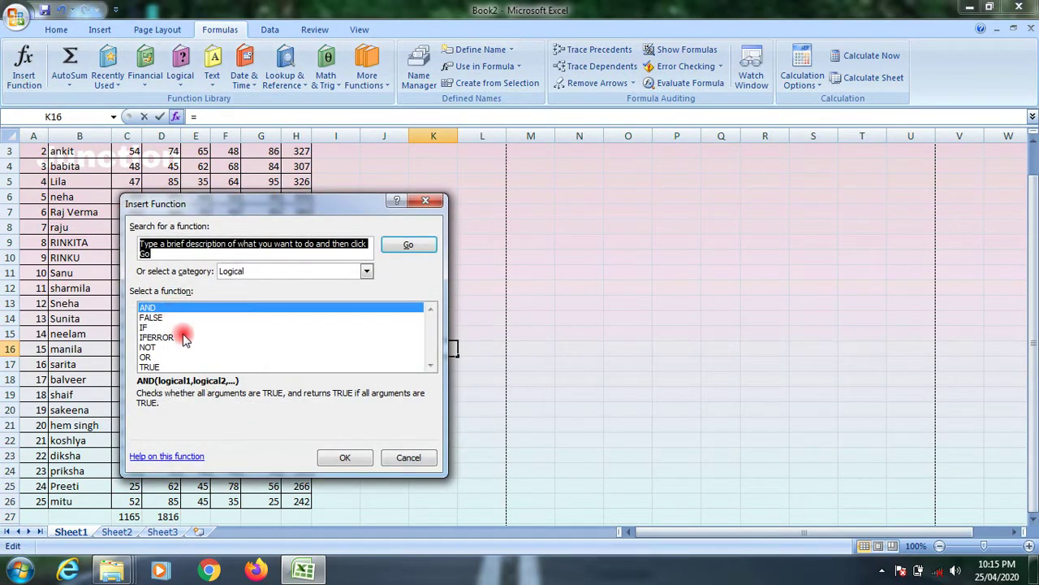
left_click(432, 370)
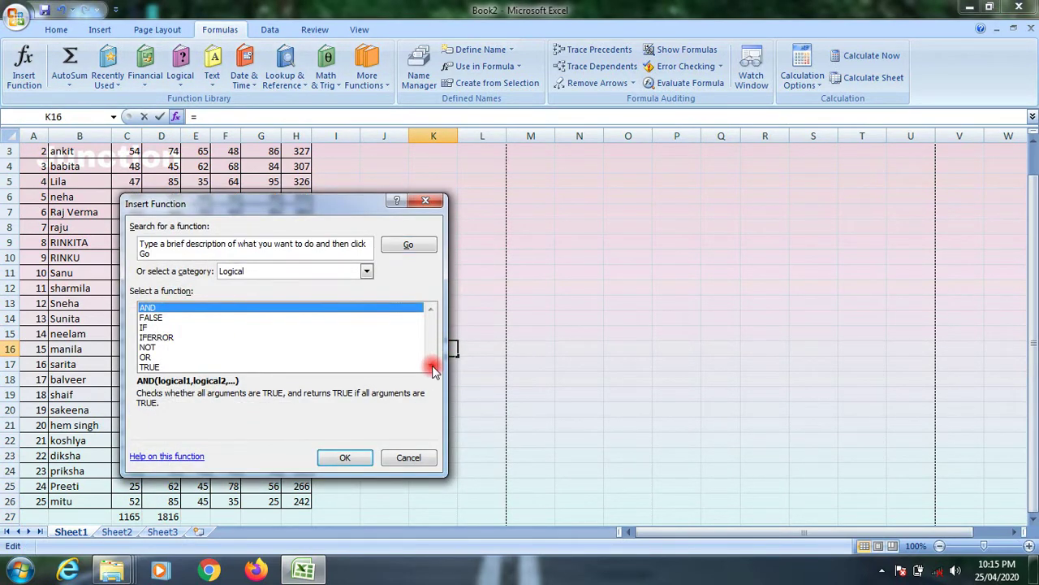
left_click(148, 318)
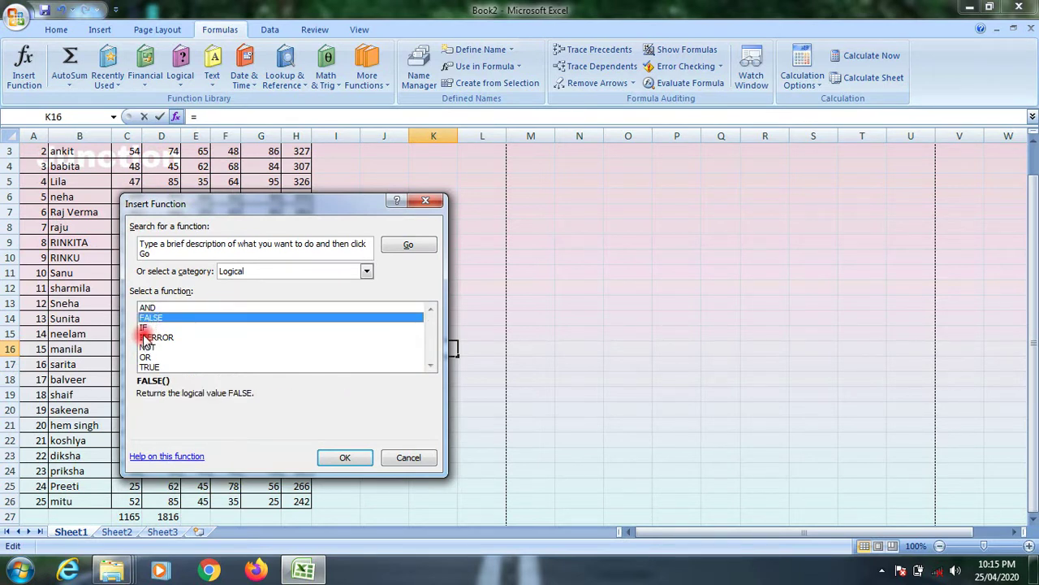
left_click(146, 337)
left_click(147, 348)
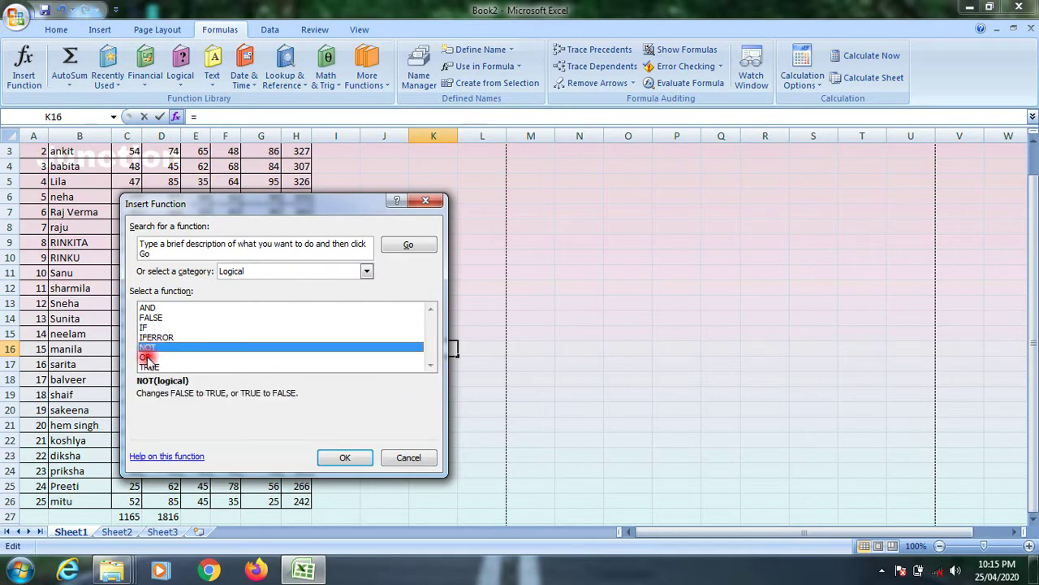
left_click(145, 358)
left_click(146, 366)
left_click(413, 357)
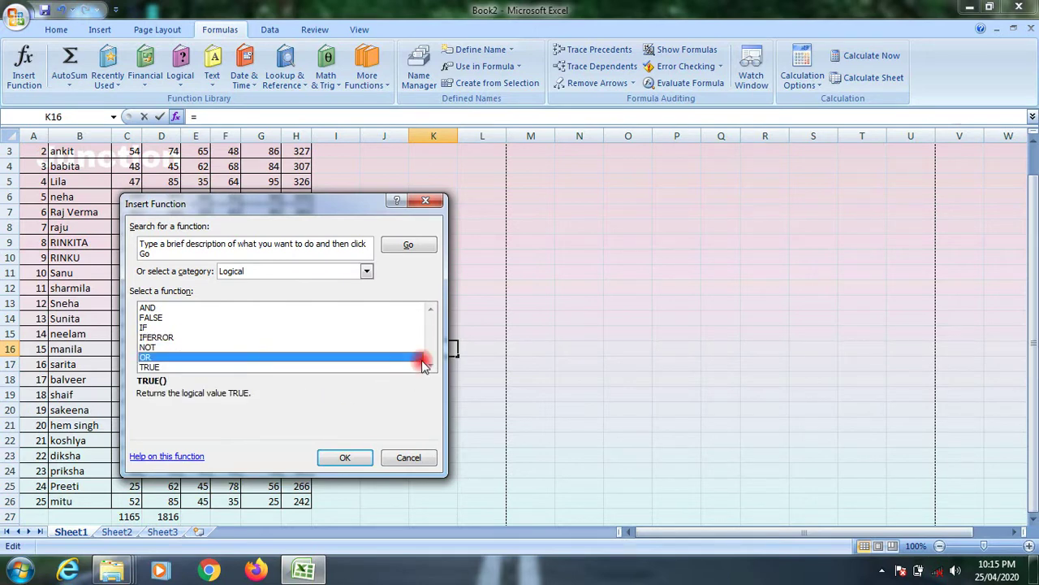
left_click(421, 366)
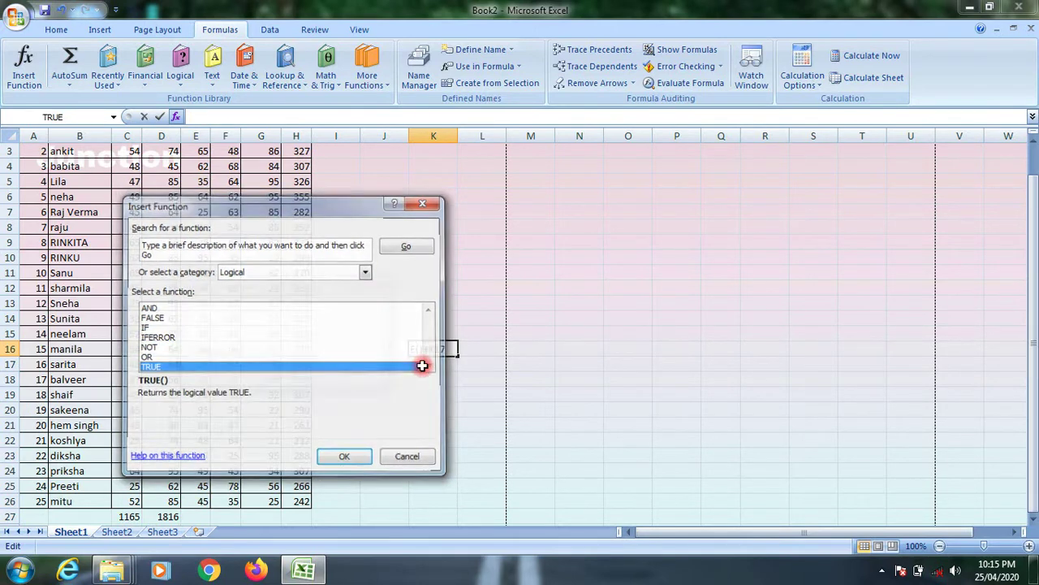
double_click(421, 367)
left_click(313, 335)
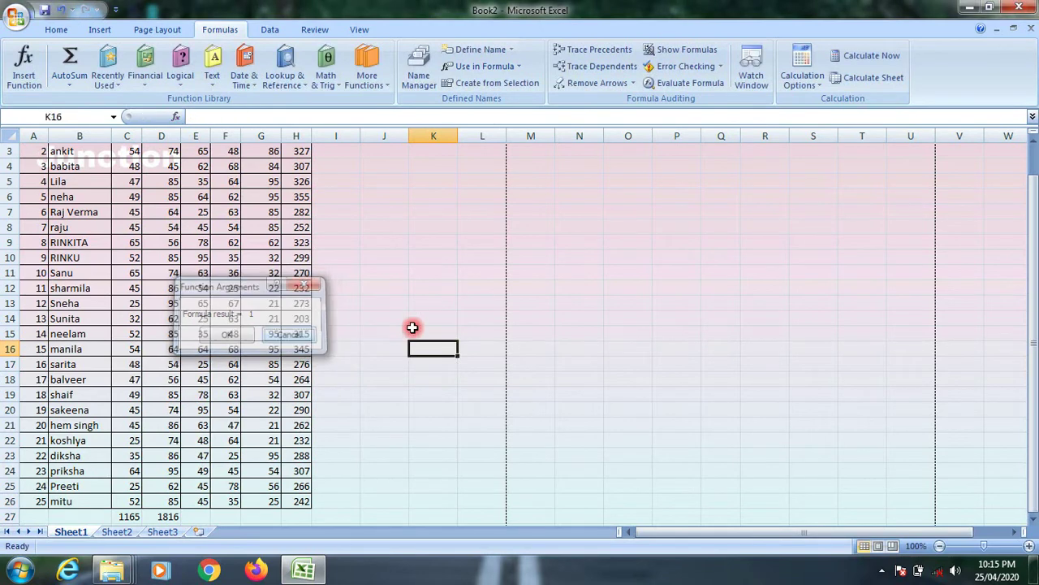
Step: Look through the Insert Function categories for cell K16, viewing the Text, Information and Cube functions
left_click(24, 91)
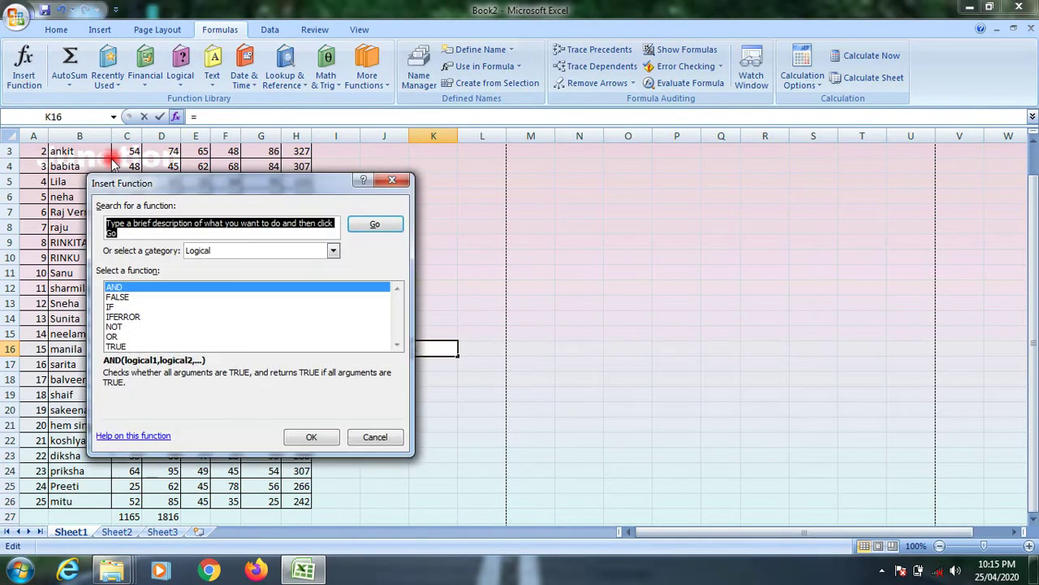
left_click(333, 252)
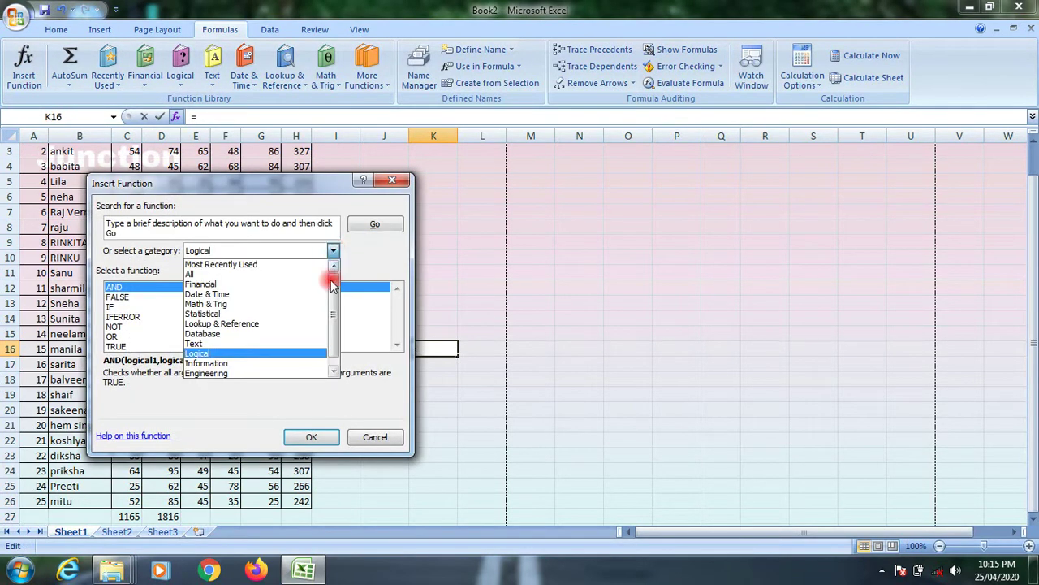
left_click_drag(332, 277, 335, 248)
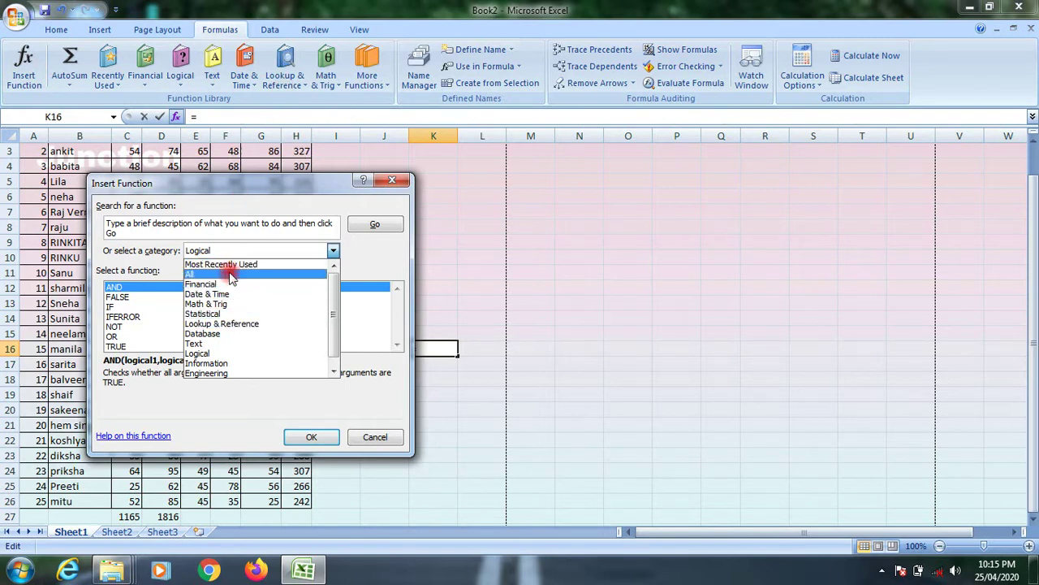
left_click(239, 345)
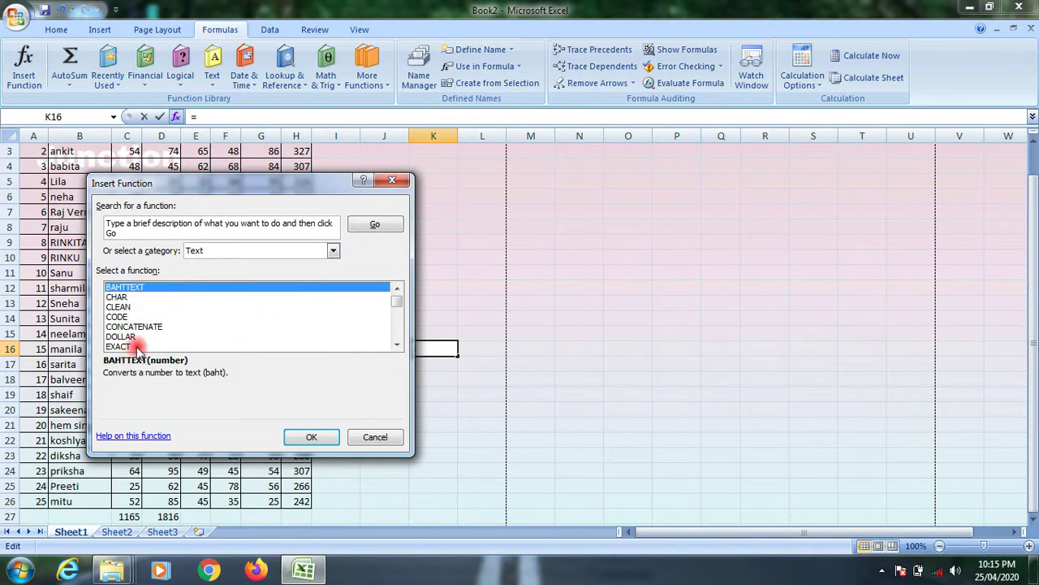
left_click(333, 250)
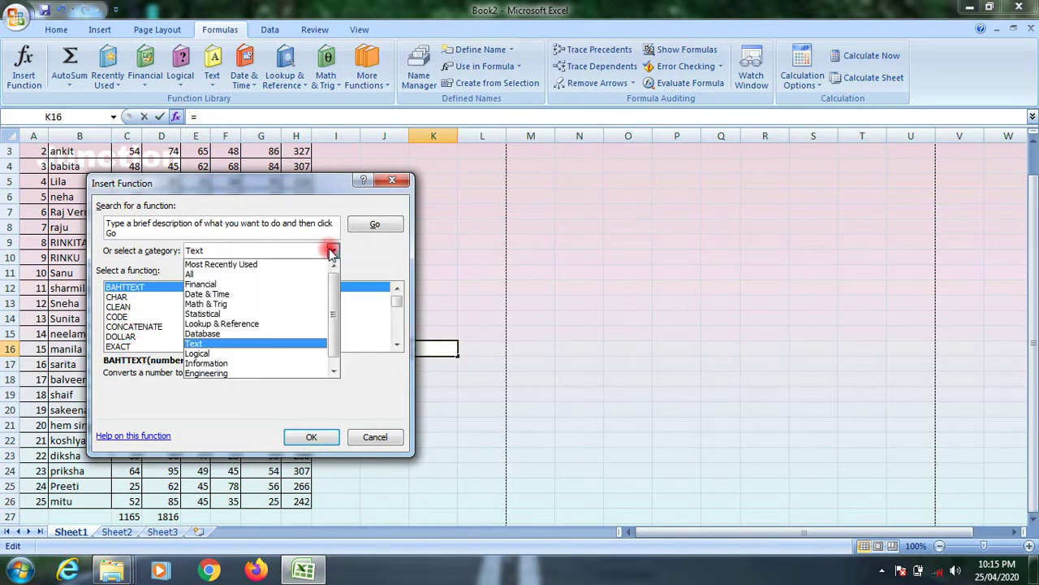
left_click(263, 362)
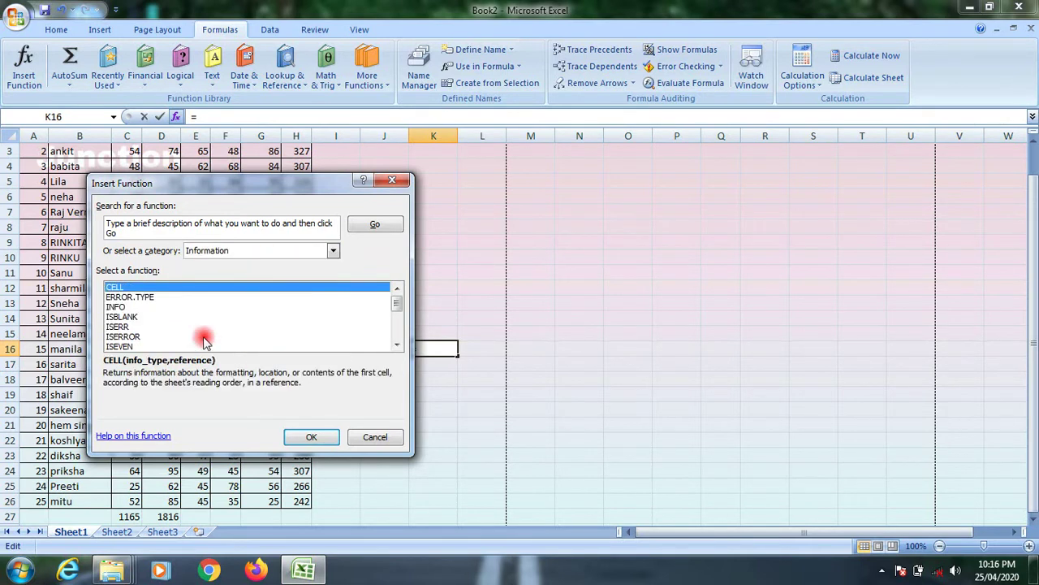
left_click(333, 251)
left_click(333, 374)
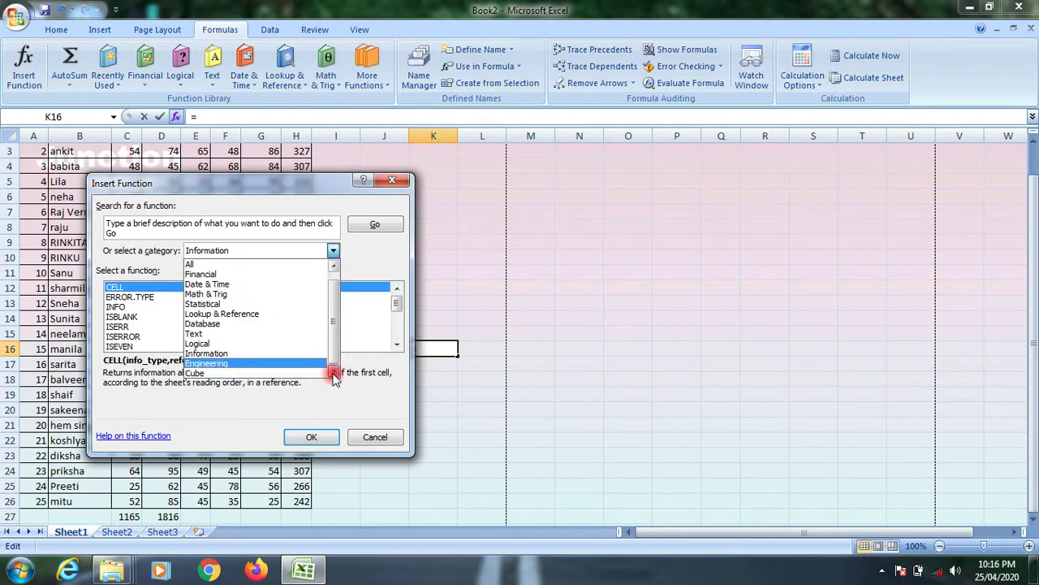
left_click(235, 373)
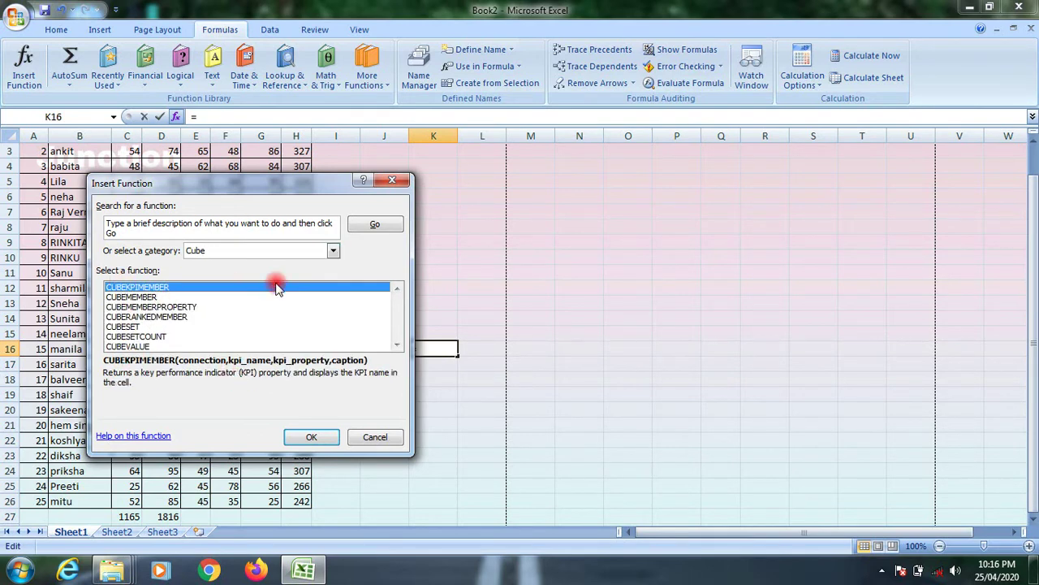
left_click(378, 443)
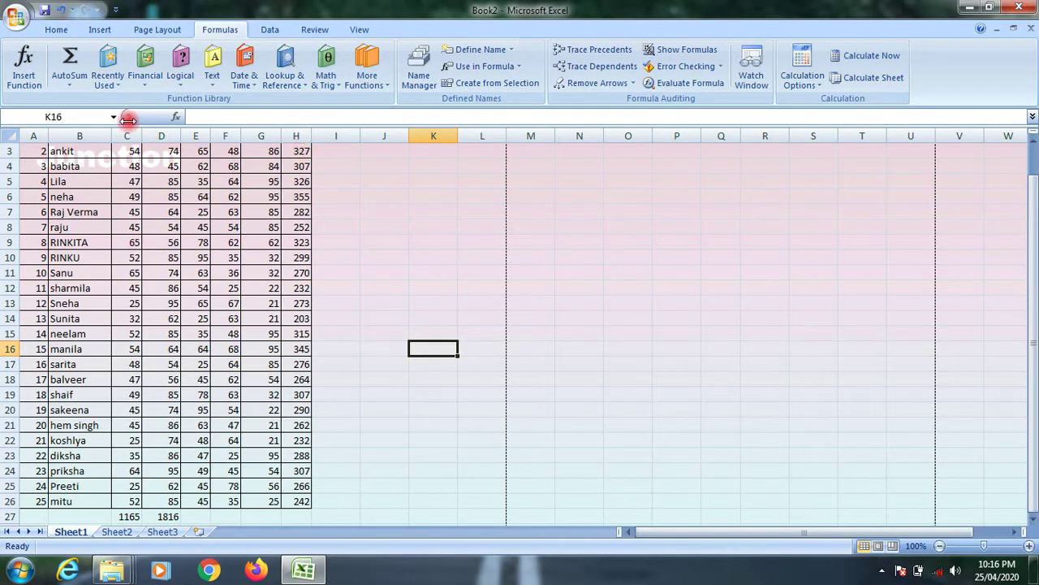
left_click(34, 73)
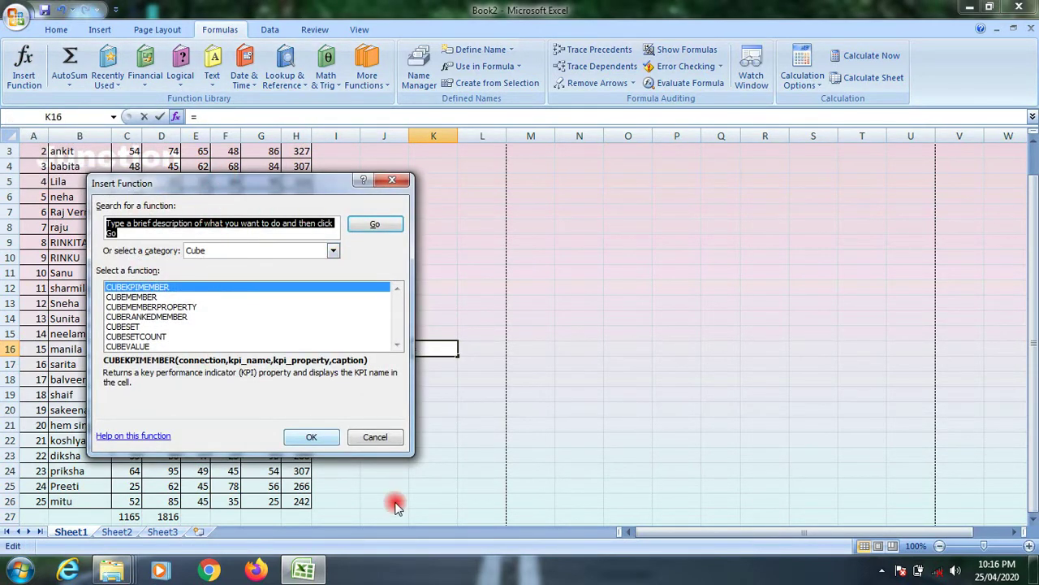
left_click(389, 442)
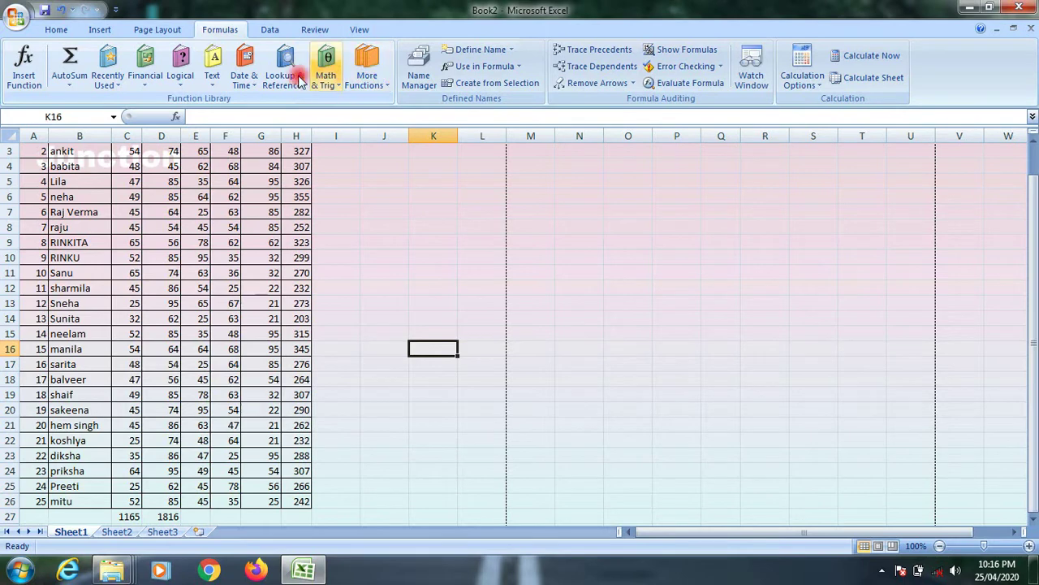
left_click(24, 69)
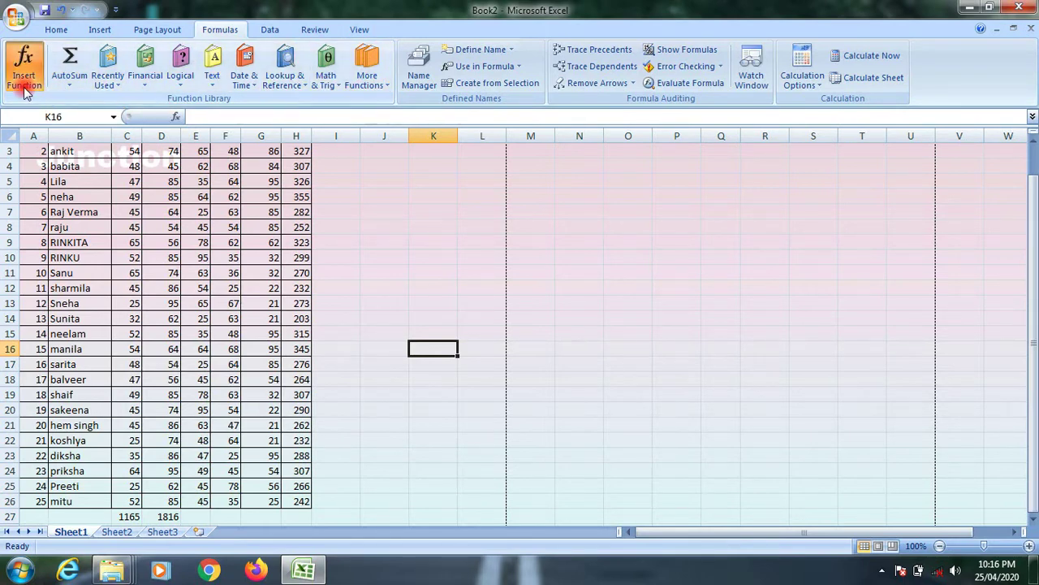
left_click(332, 251)
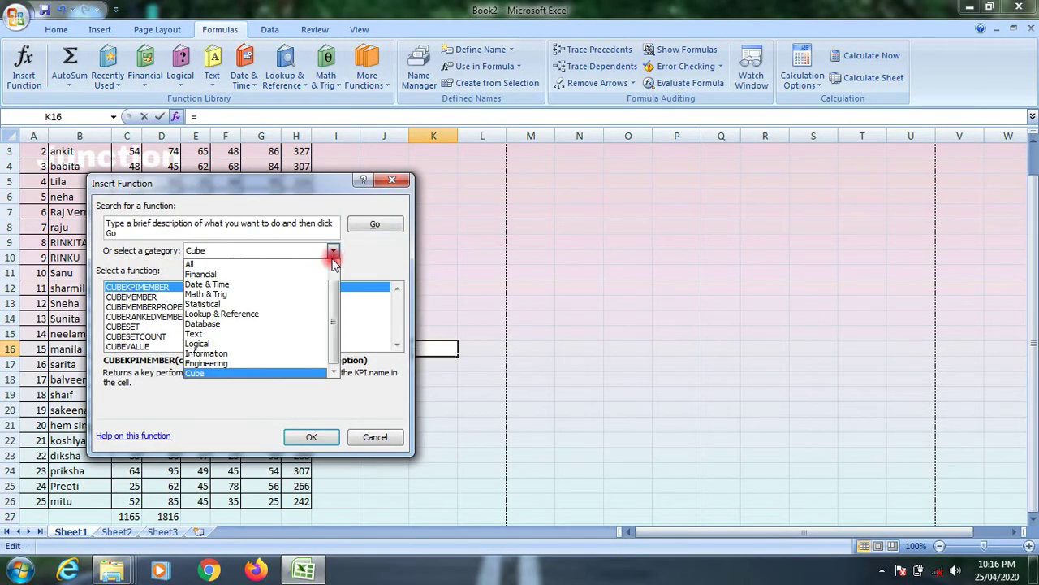
left_click(320, 263)
left_click(311, 437)
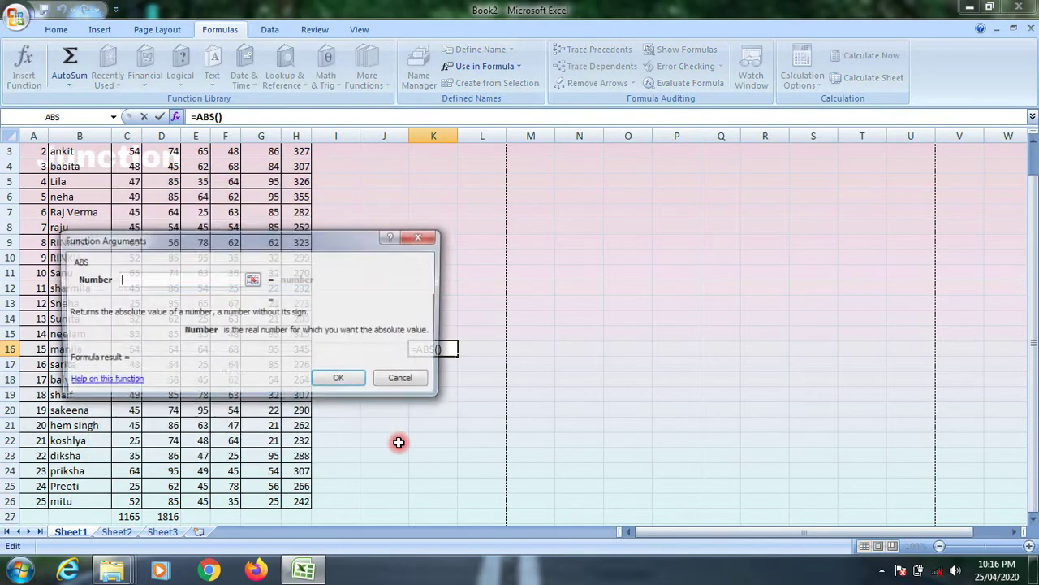
left_click(397, 440)
left_click(401, 380)
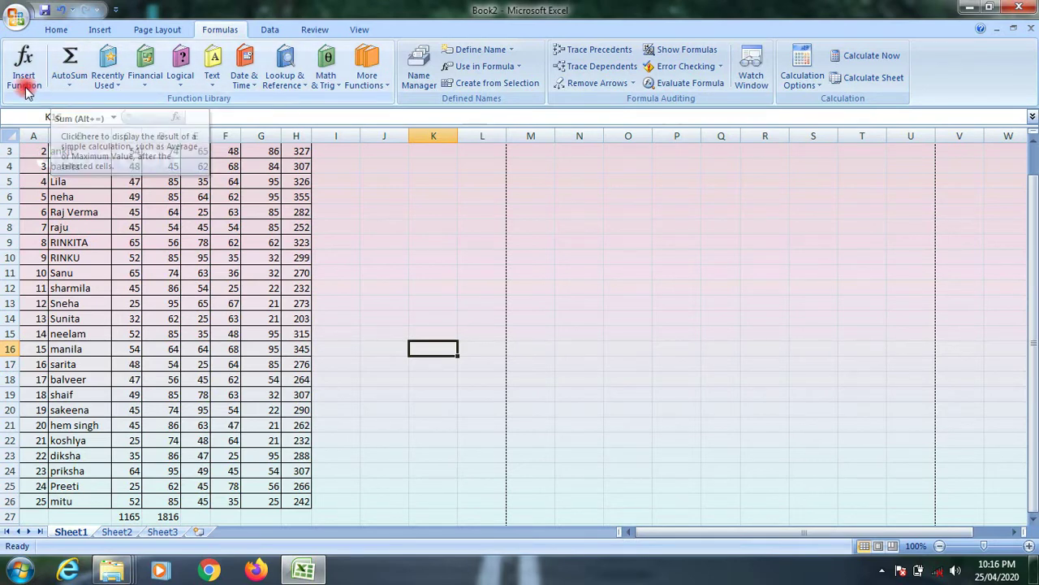
Step: Clear the column totals below the marks table in the range C27:E28
scroll(243, 414, "down", 4)
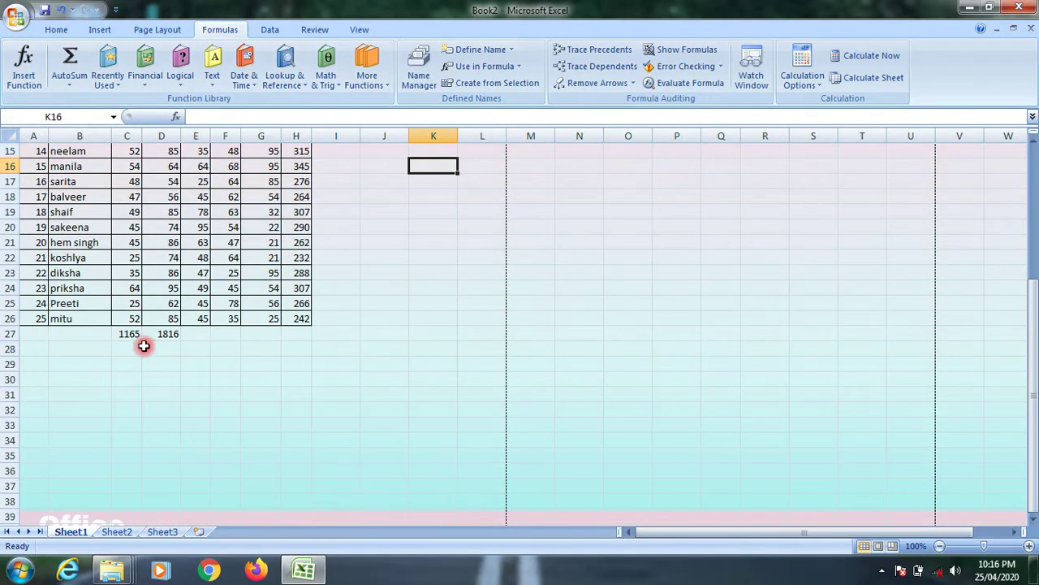
left_click_drag(130, 340, 203, 342)
key("Delete")
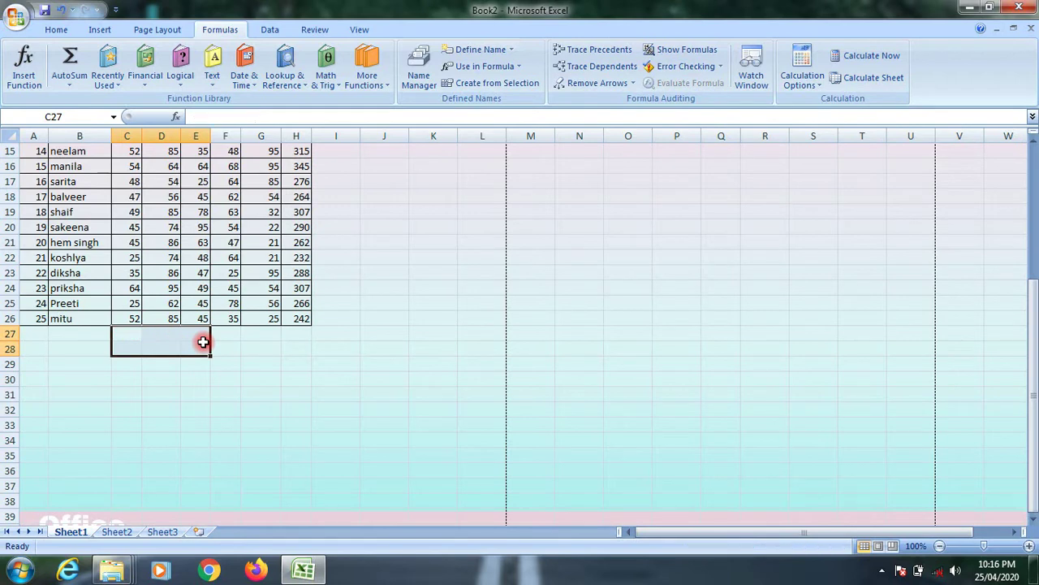
Step: Look through the Insert Function categories for cell C27, viewing the Math & Trig, Information and All functions
left_click(124, 331)
scroll(306, 352, "up", 5)
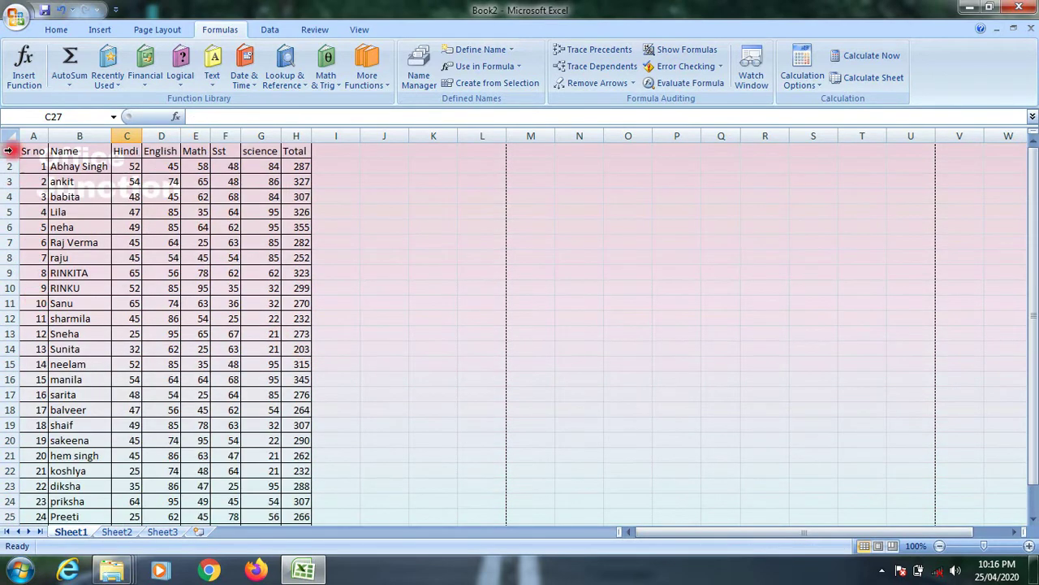
left_click(24, 61)
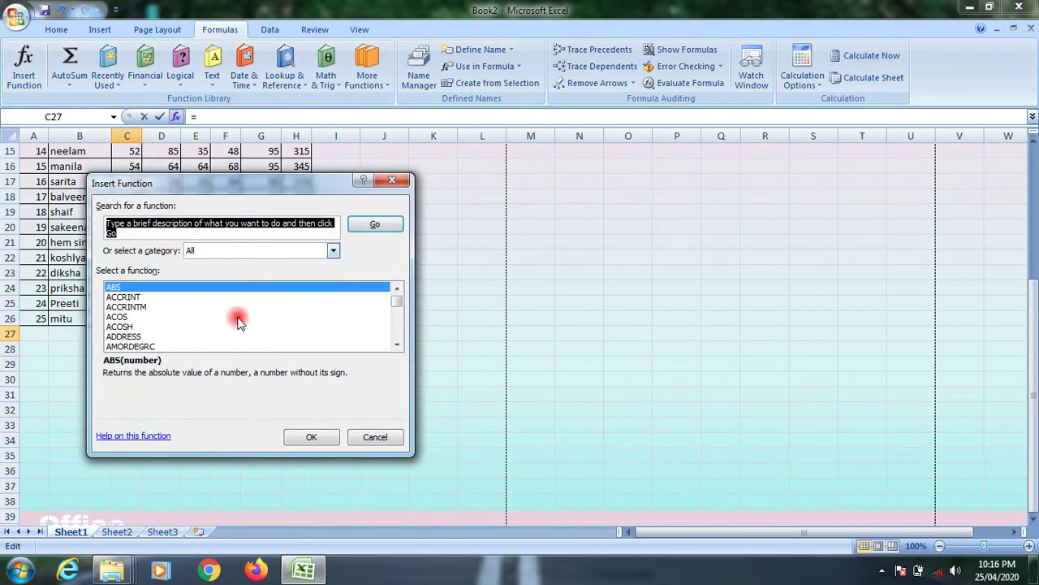
left_click(332, 252)
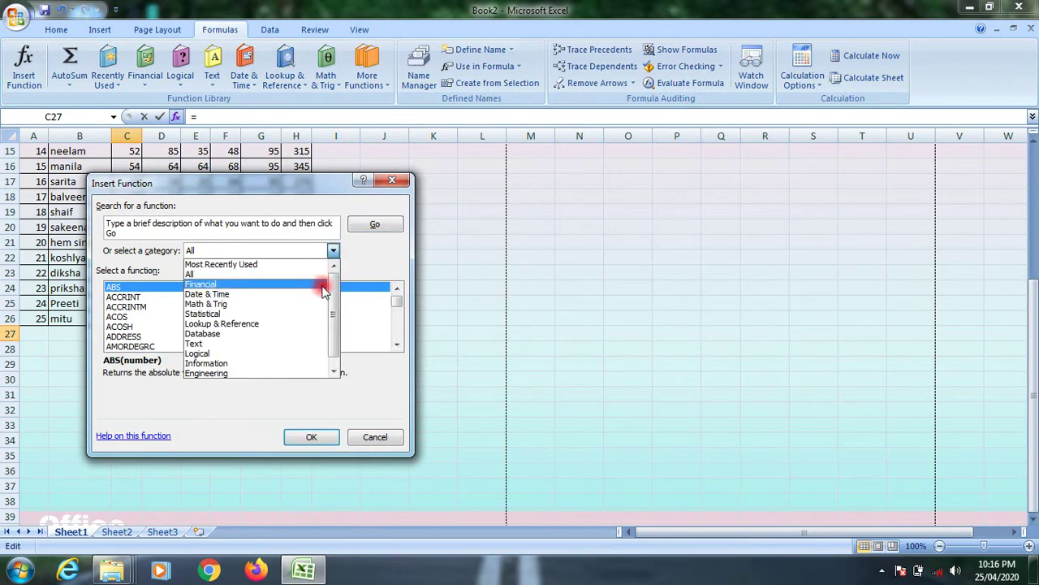
left_click(320, 304)
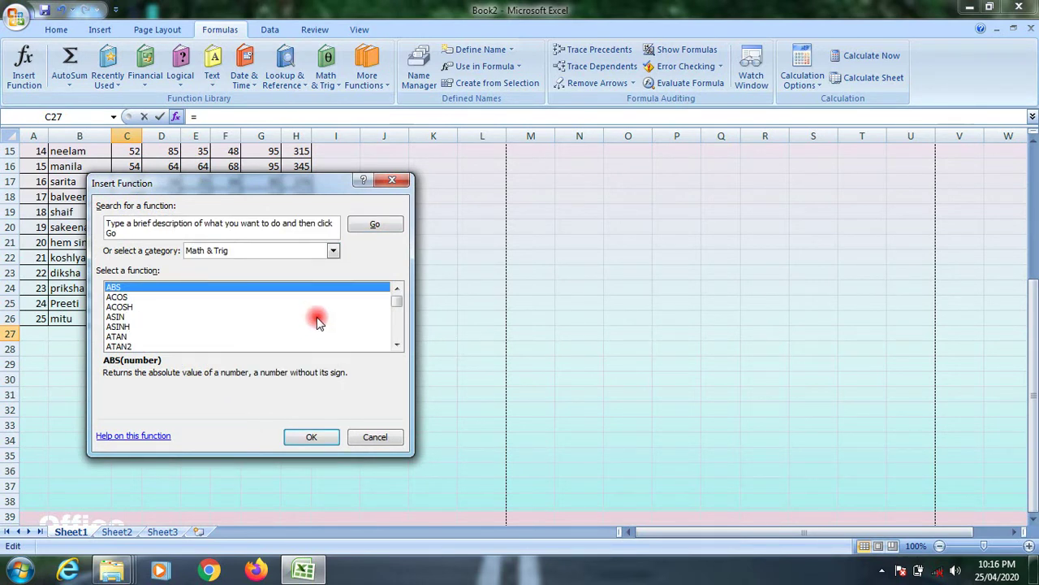
left_click(330, 254)
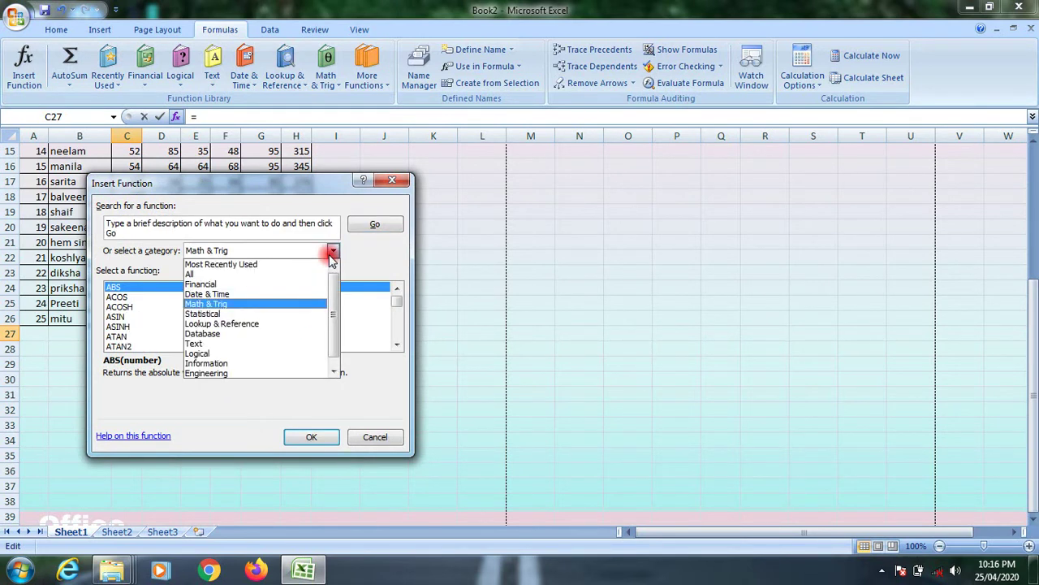
left_click(297, 363)
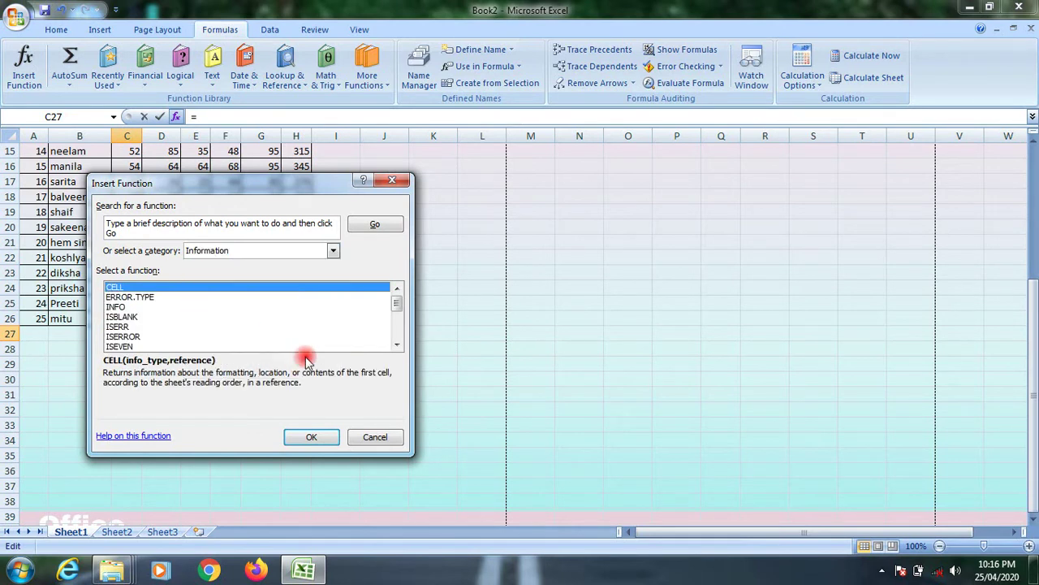
left_click(331, 253)
left_click_drag(331, 325, 335, 299)
left_click(295, 276)
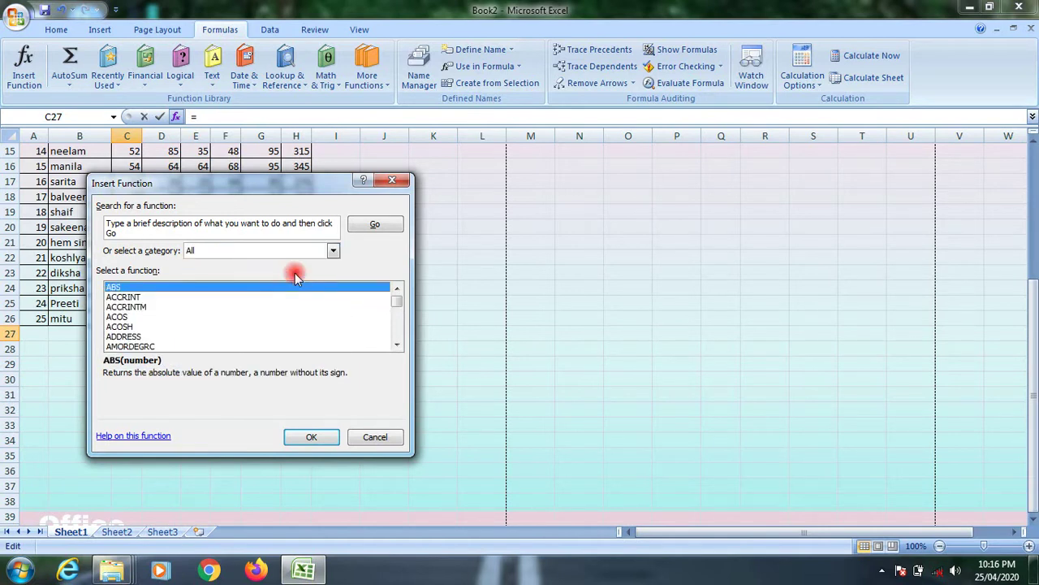
Step: Choose SUM from the Most Recently Used functions for cell C27 and move its arguments dialog clear of the marks
left_click(332, 251)
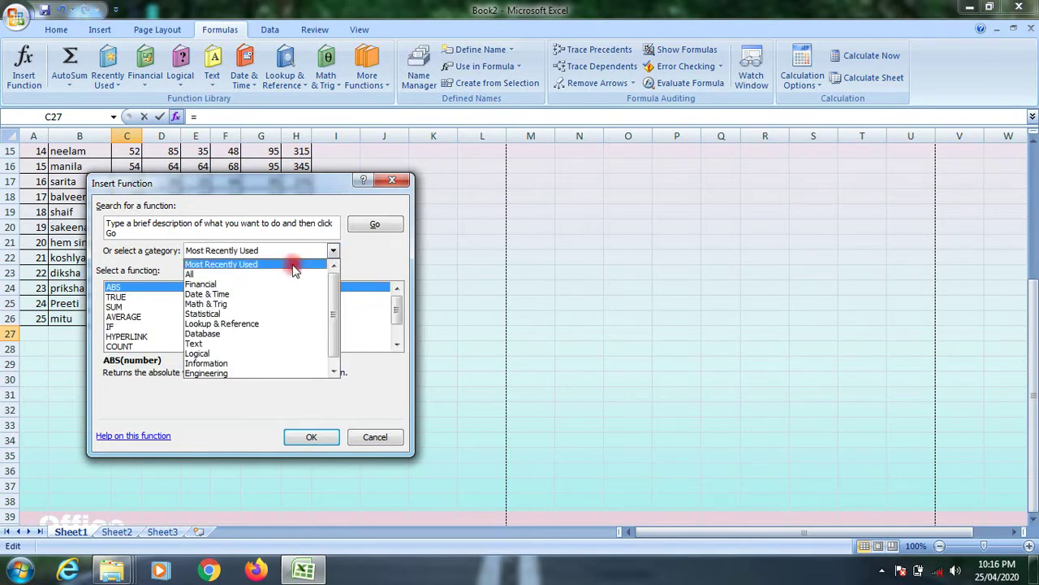
left_click(294, 266)
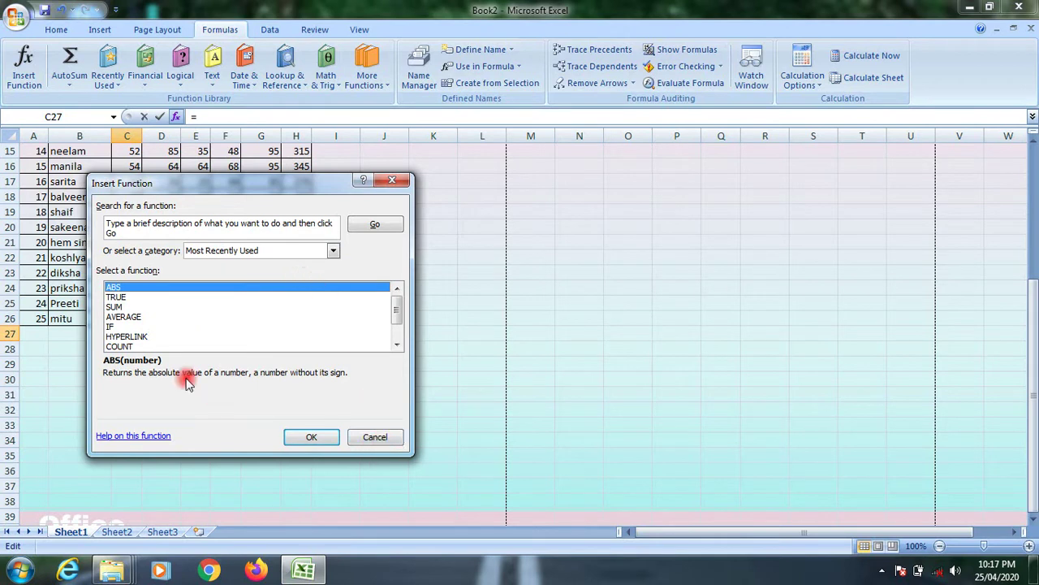
left_click(120, 307)
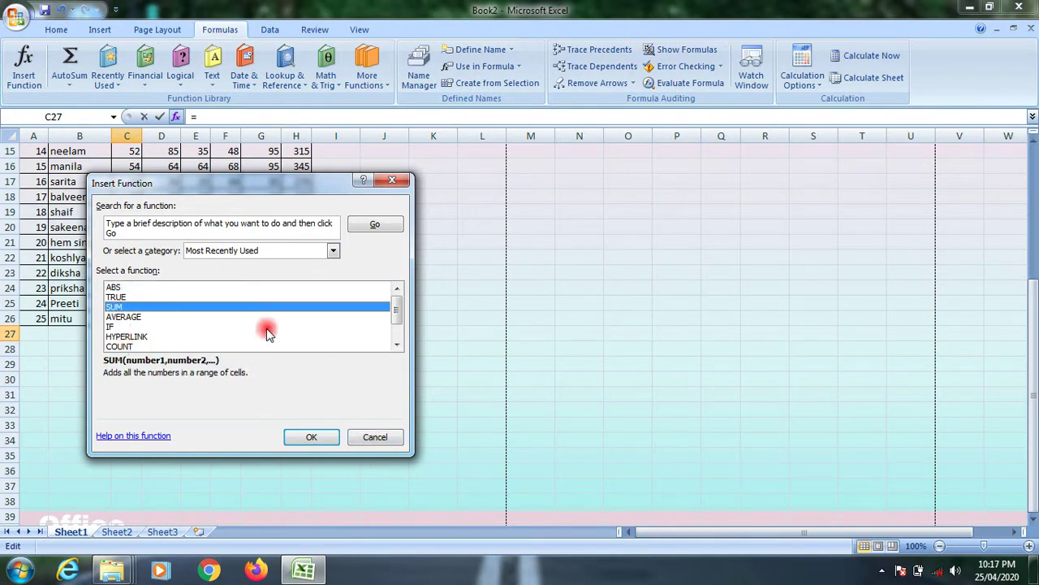
left_click(311, 436)
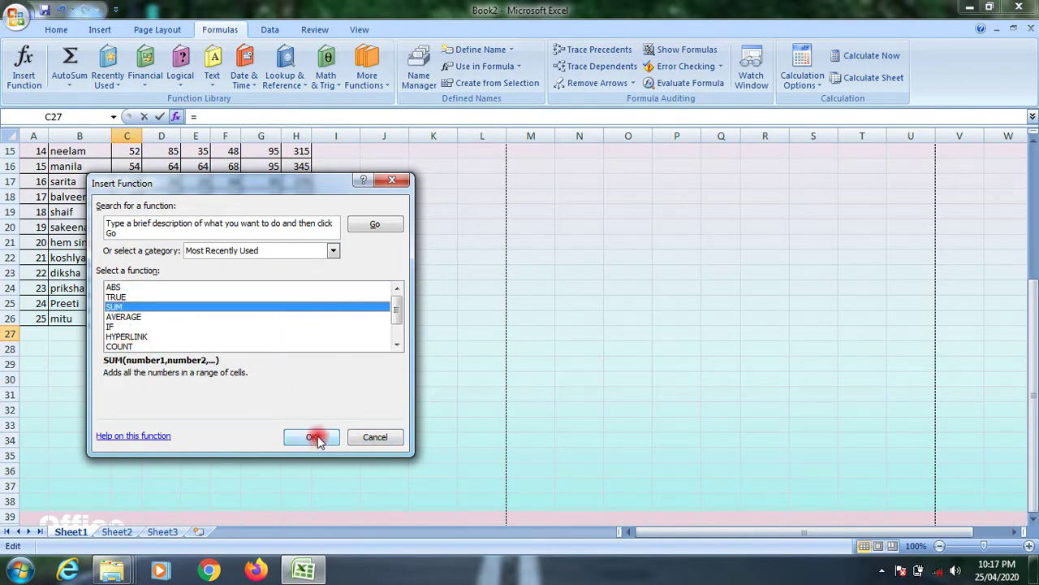
left_click_drag(172, 198, 435, 175)
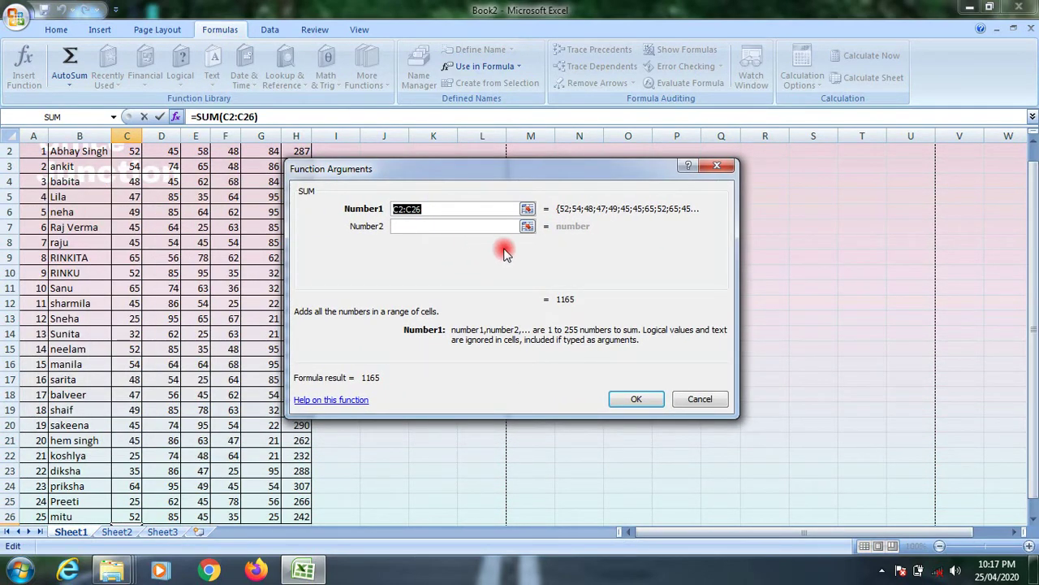
Step: Add the English marks D2:D26 as the second SUM argument beside C2:C26 and enter the formula in C27
left_click(443, 227)
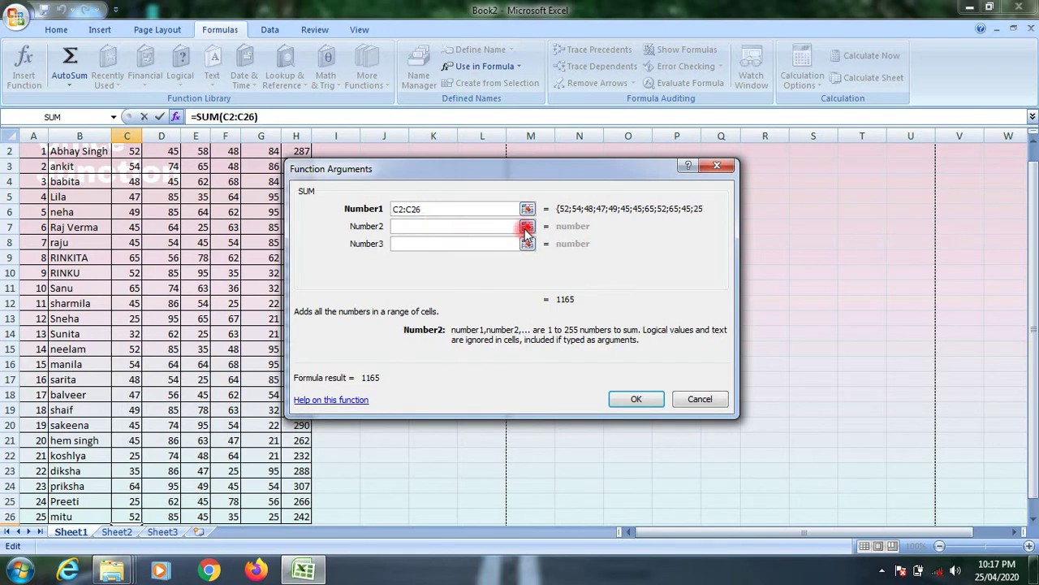
left_click(526, 227)
scroll(155, 251, "up", 1)
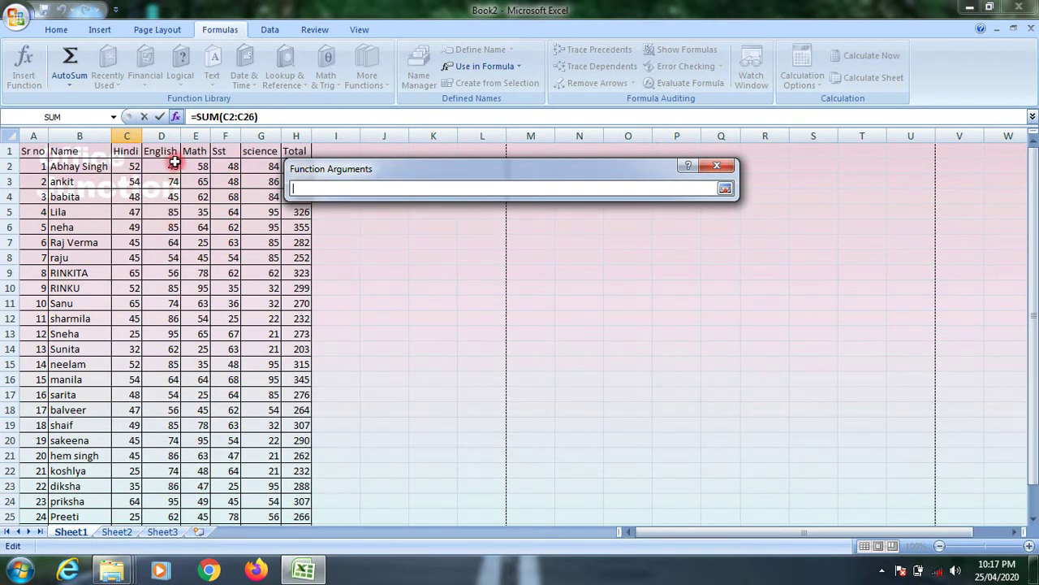
left_click_drag(175, 163, 167, 501)
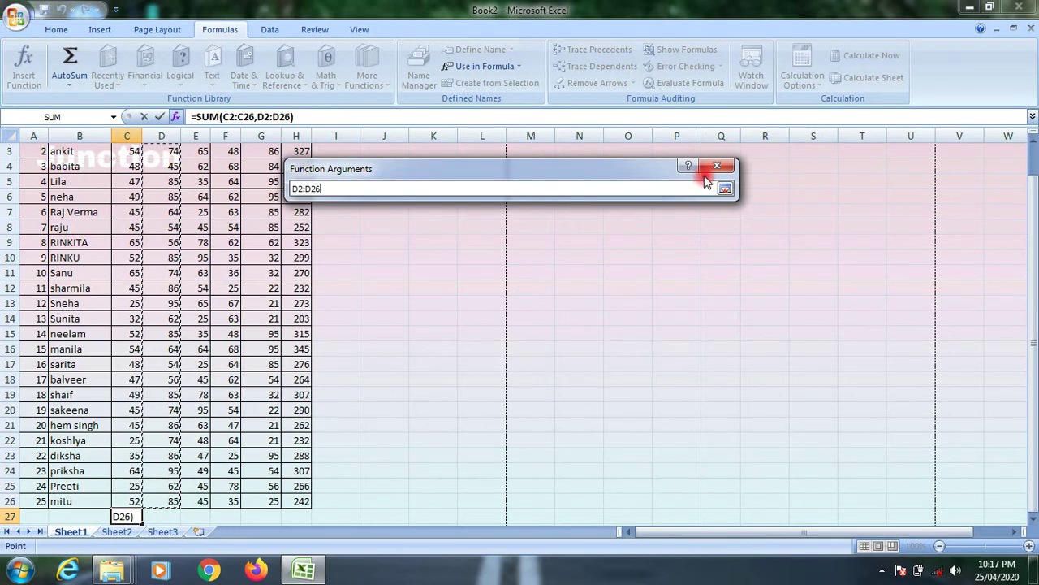
left_click(725, 189)
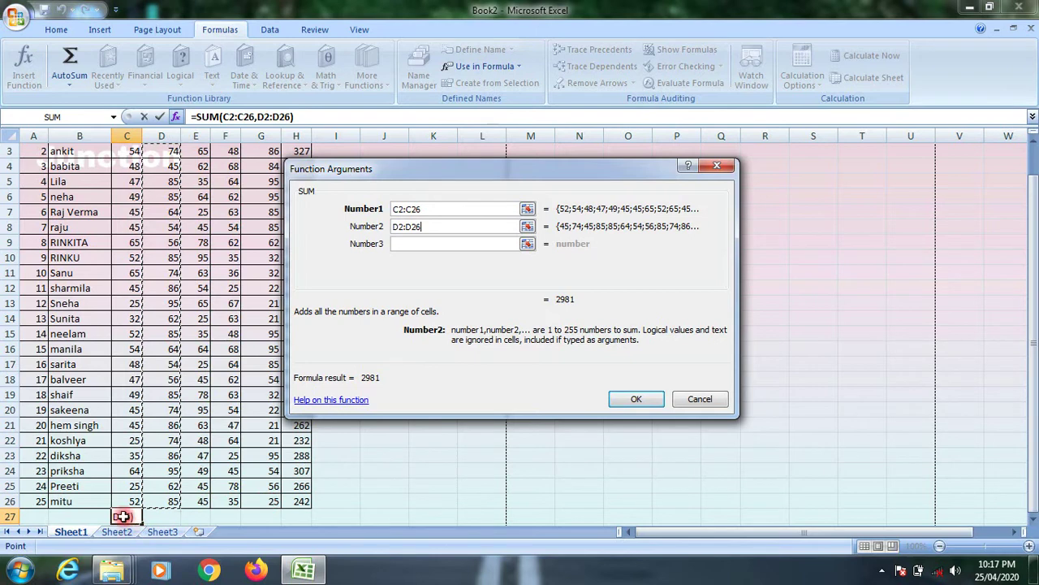
left_click(637, 399)
scroll(418, 451, "down", 2)
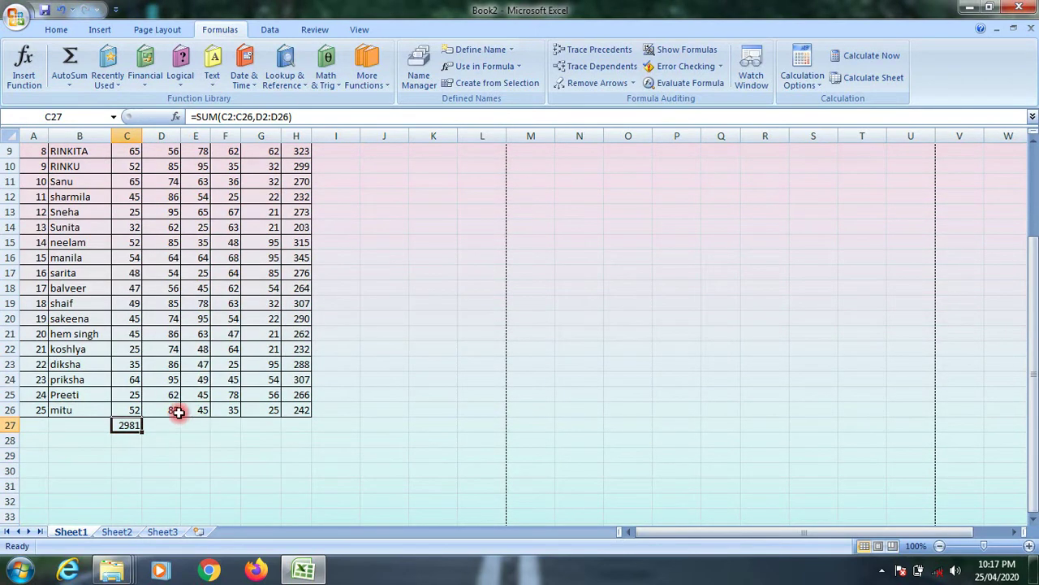
Step: Select the Hindi and English marks together to compare their combined sum with the result in C27
left_click_drag(135, 408, 167, 167)
scroll(382, 375, "down", 7)
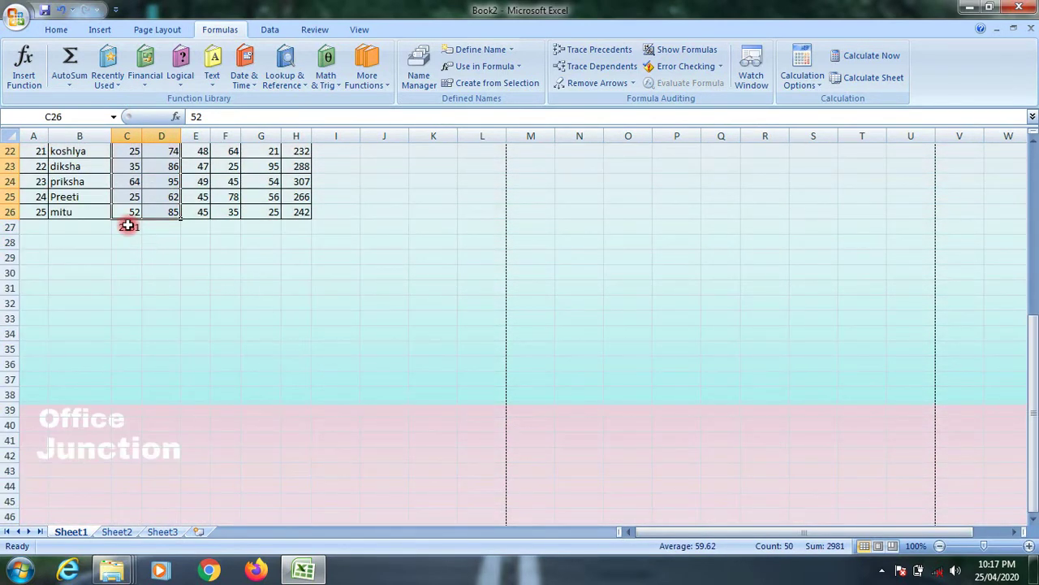
scroll(237, 299, "up", 6)
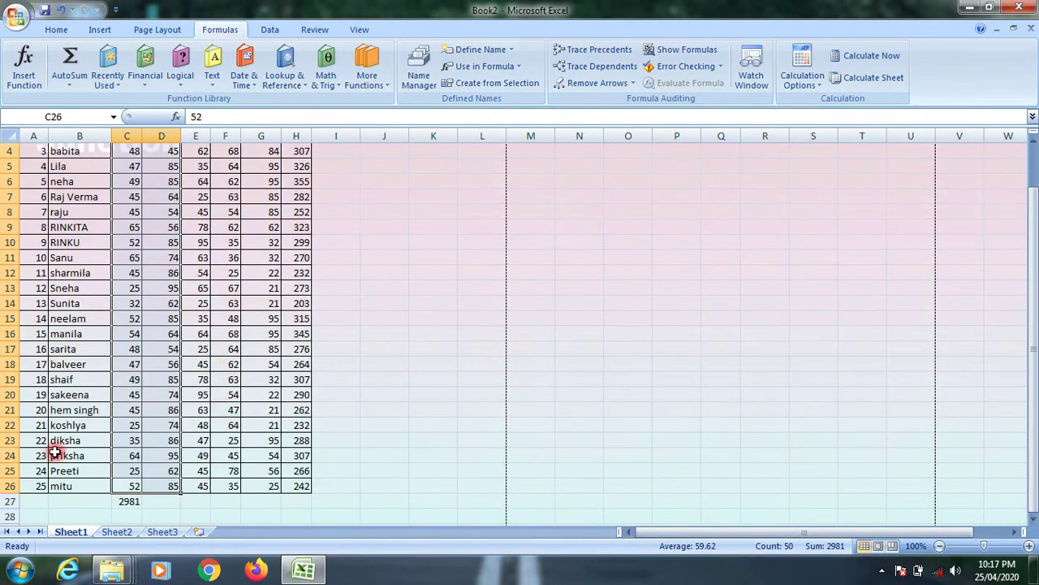
Step: Clear cell C27 and total the Hindi marks C2:C26 there with AutoSum's Sum
left_click(130, 501)
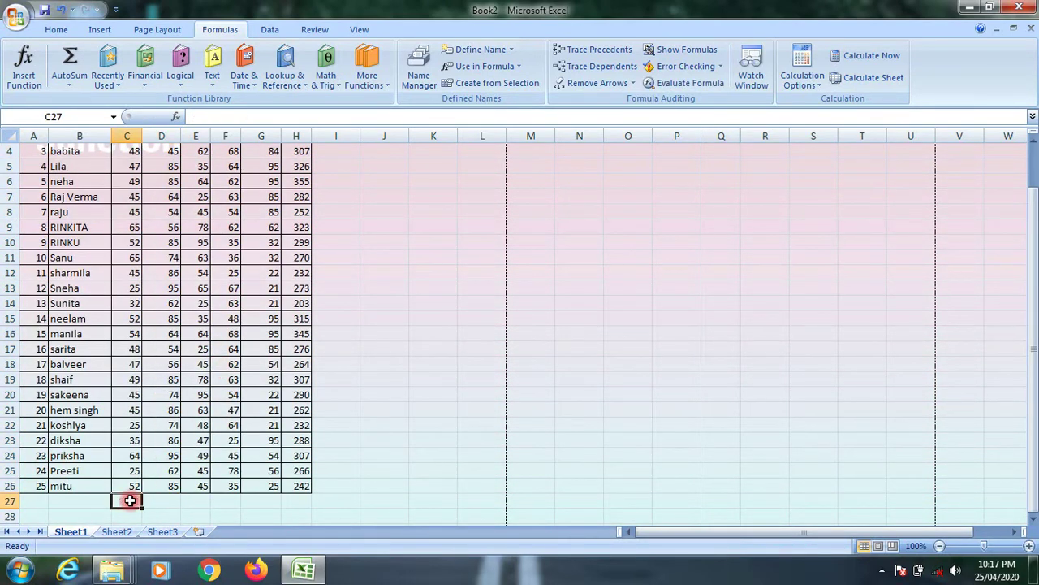
scroll(104, 315, "up", 1)
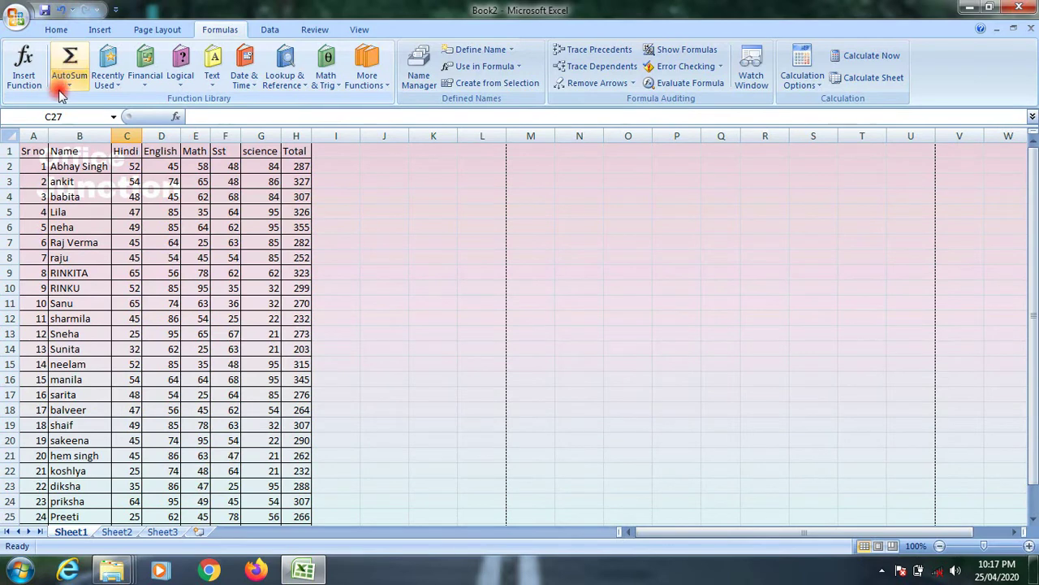
left_click(68, 85)
left_click(70, 104)
scroll(272, 393, "down", 1)
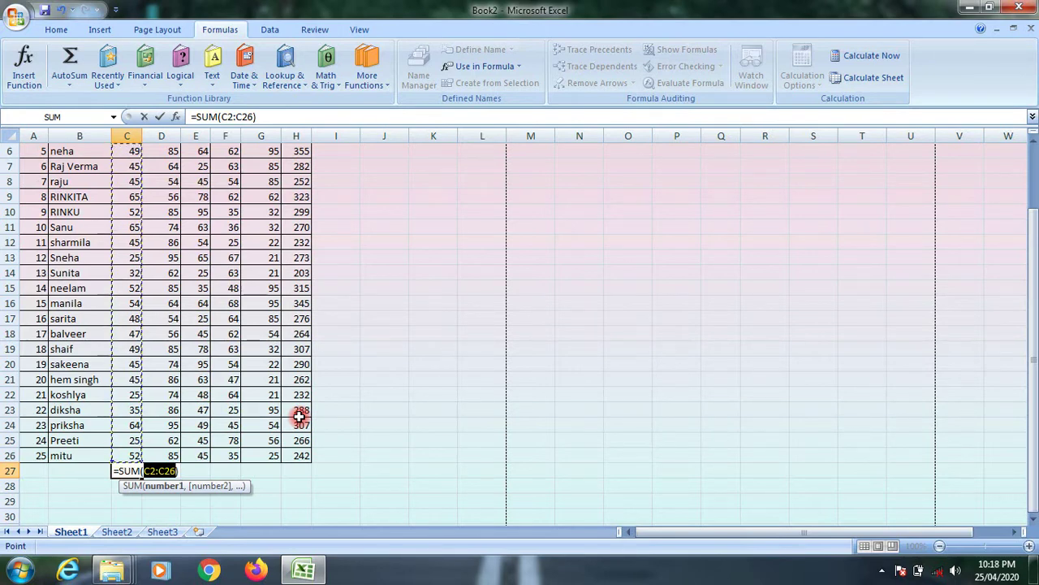
key("Return")
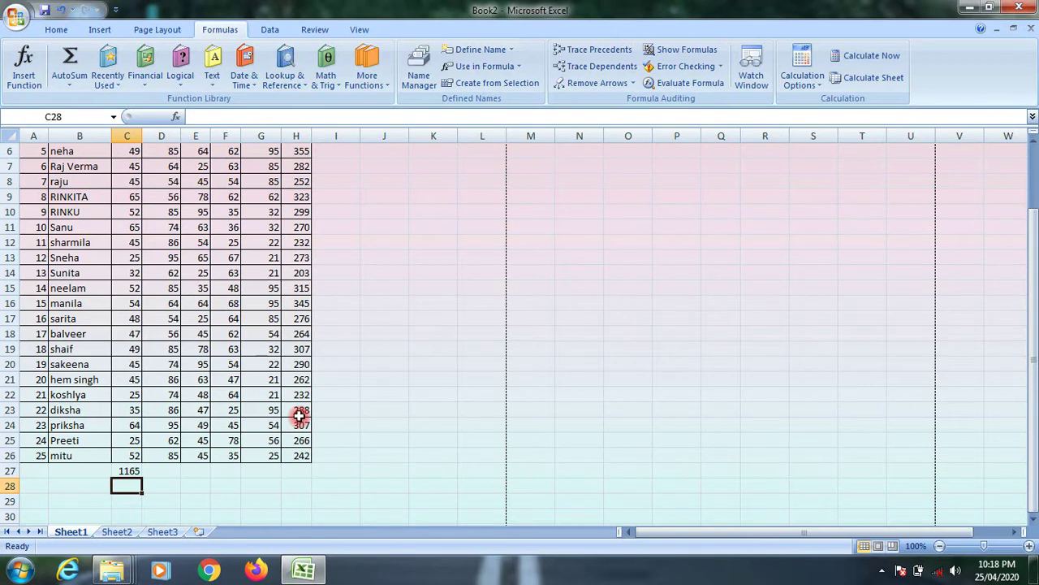
Step: Total the English marks D2:D26 in cell D27 with AutoSum's Sum
left_click(166, 475)
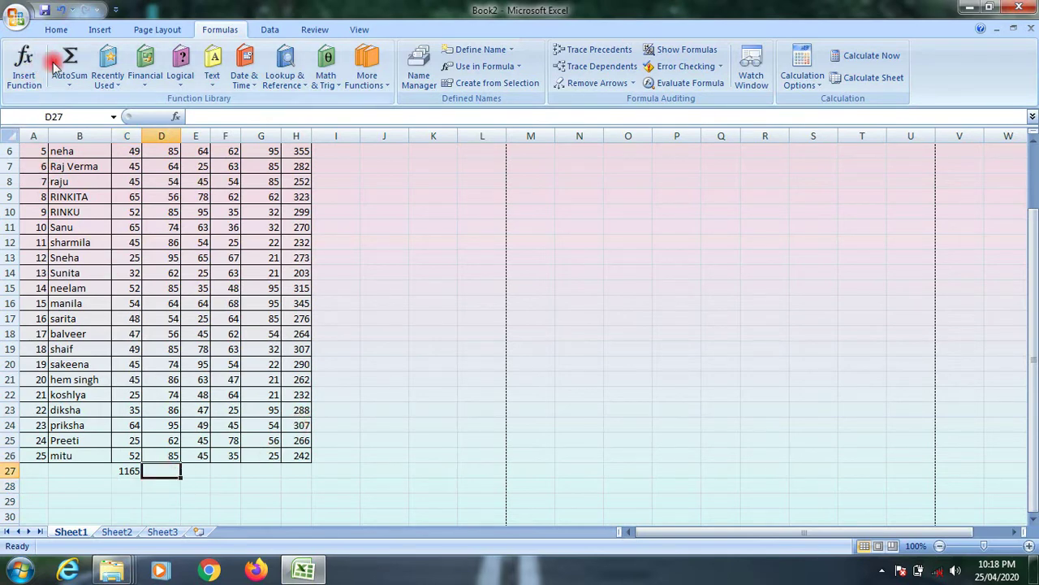
left_click(69, 86)
left_click(84, 101)
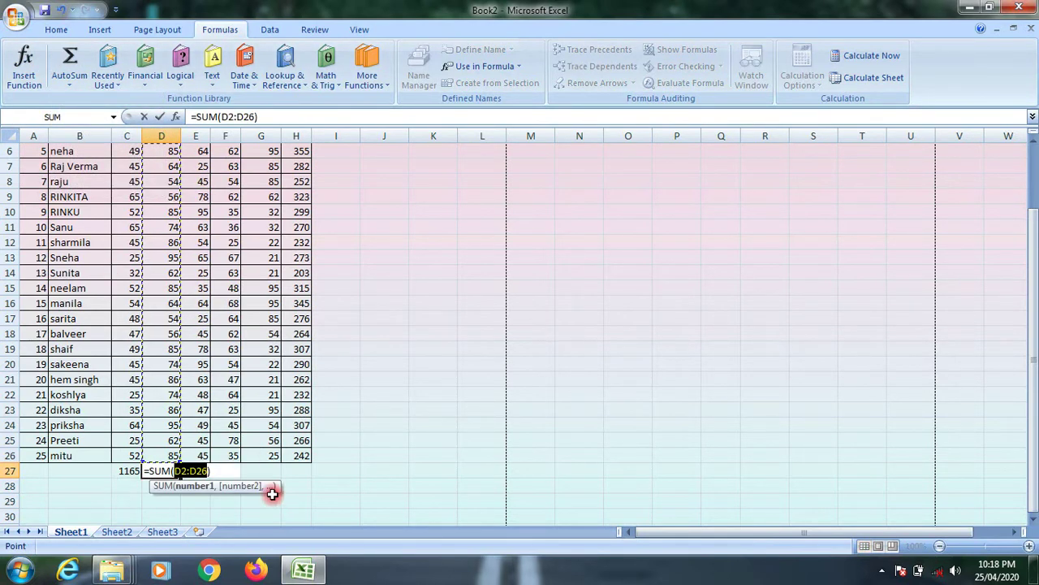
key("Return")
Step: Review the SUM formulas behind the Hindi and English totals in C27 and D27
left_click(202, 473)
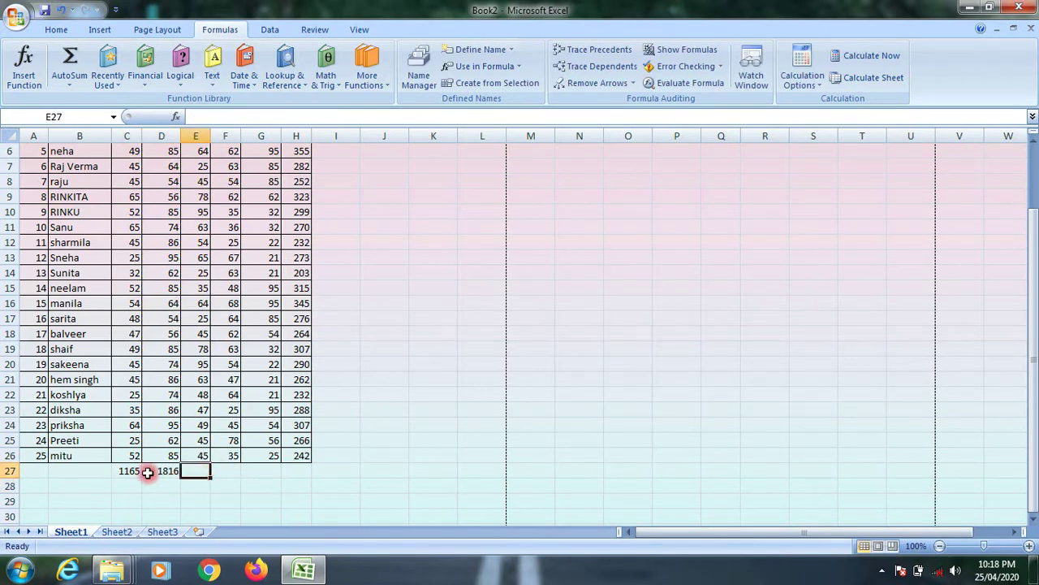
mouse_move(130, 471)
left_mouse_down()
mouse_move(154, 473)
mouse_move(129, 471)
left_mouse_up()
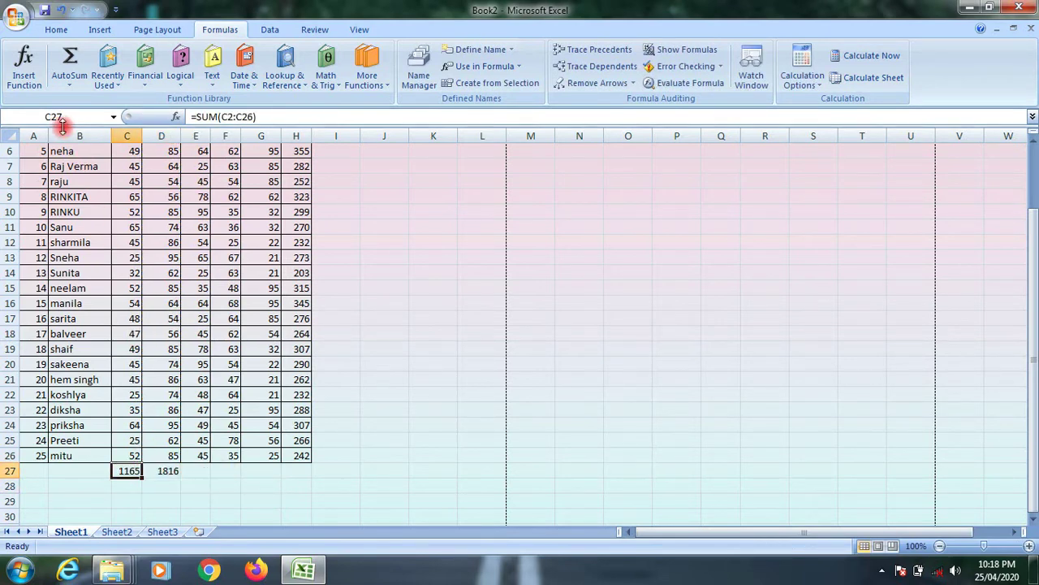
left_click(176, 472)
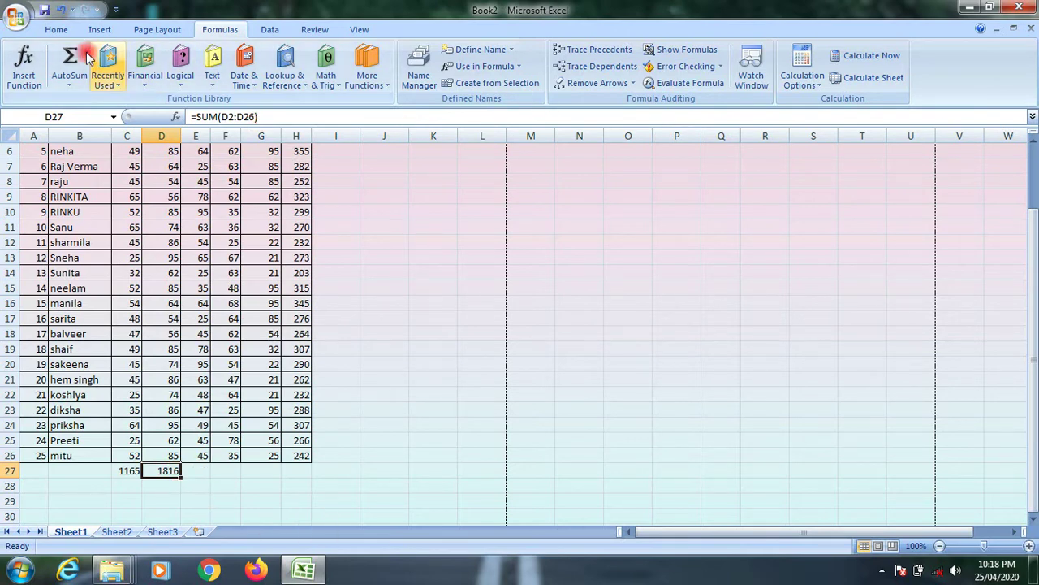
Step: Examine the Fill Series options for cell D27 without applying them
left_click(69, 34)
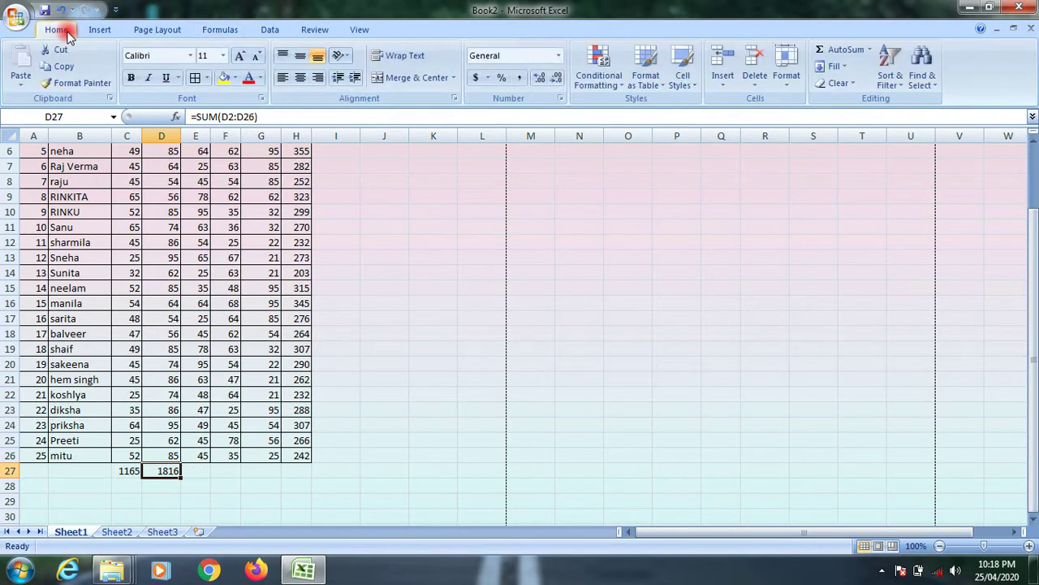
left_click(842, 67)
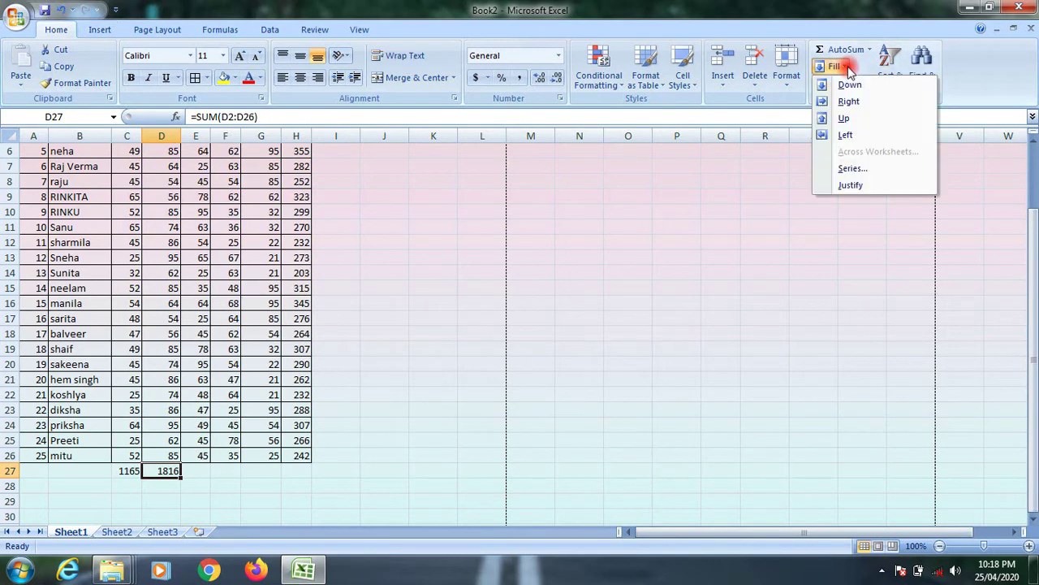
left_click(855, 172)
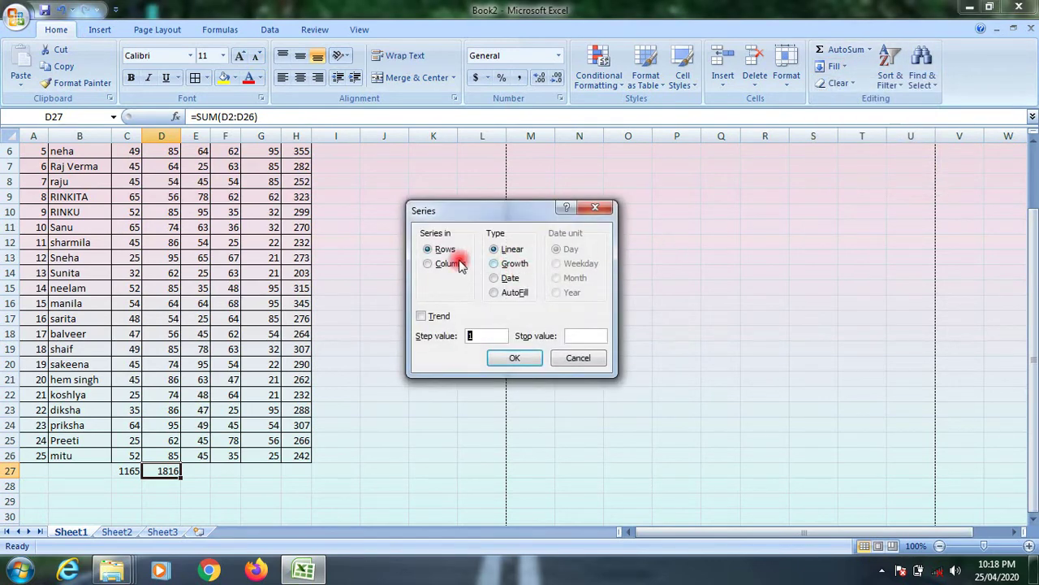
left_click(588, 366)
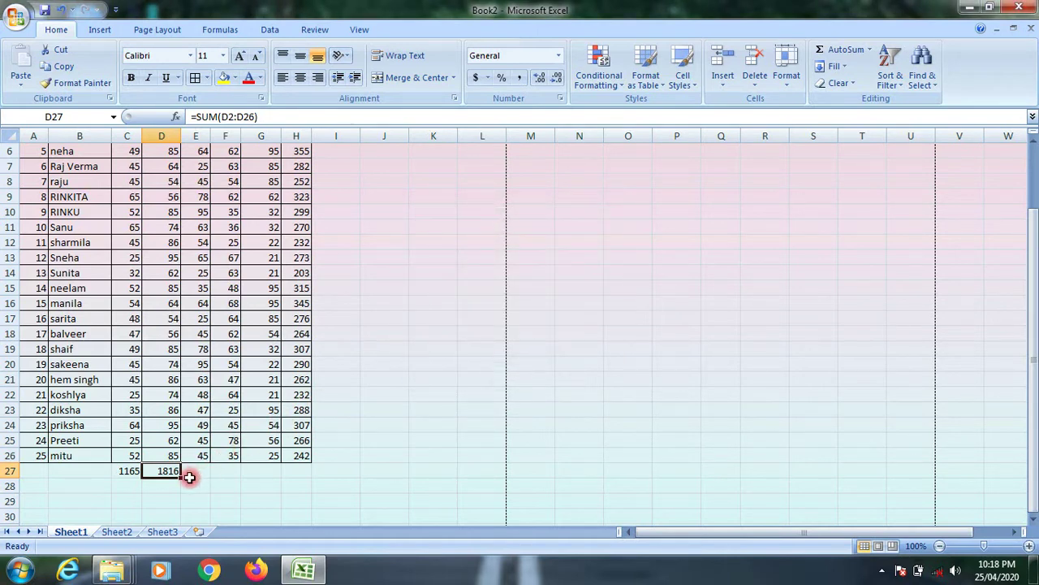
Step: Fill the SUM formula from D27 across to H27, and check the formulas in C27 and H27
left_click_drag(180, 477, 310, 476)
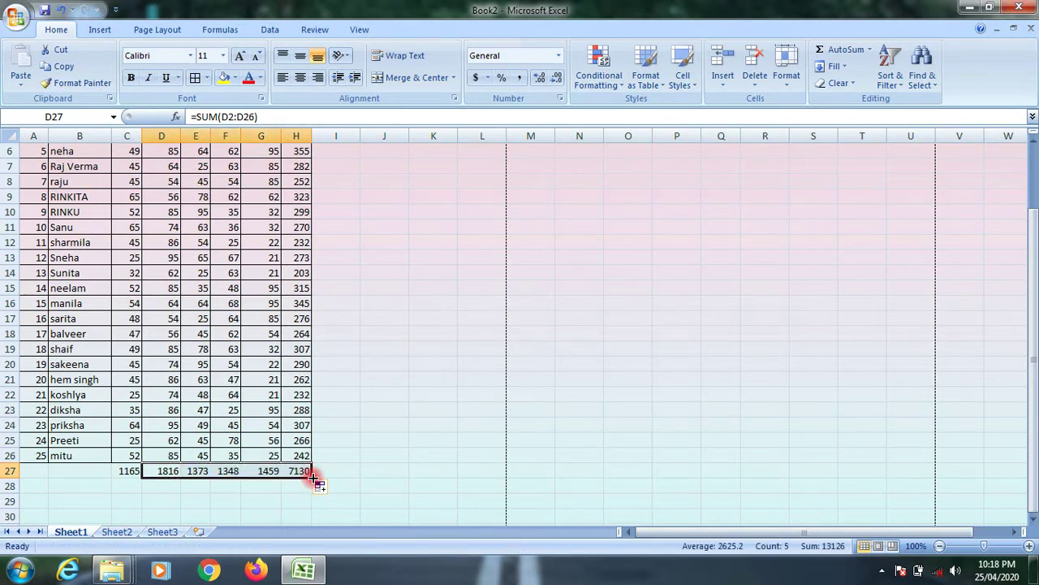
left_click(145, 492)
left_click(126, 471)
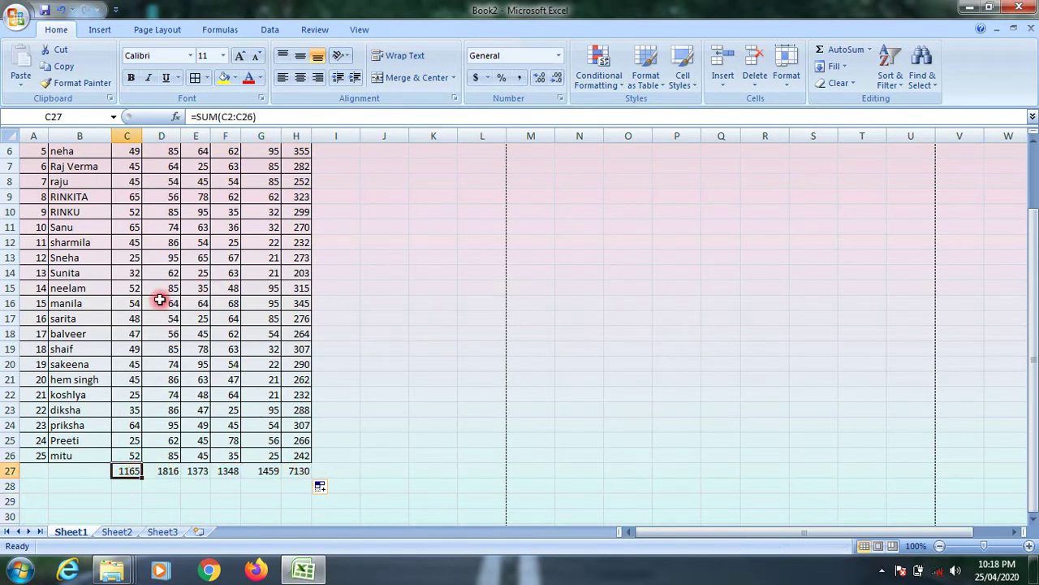
left_click(92, 84)
left_click(299, 473)
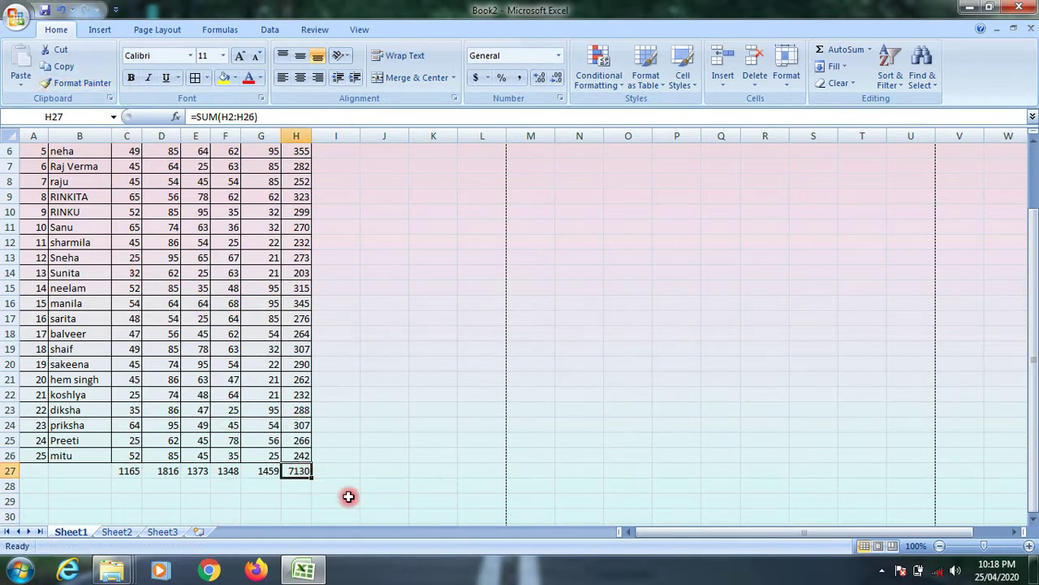
Step: Clear the column totals in C27:H27 beneath the marks table
left_click_drag(130, 471, 296, 471)
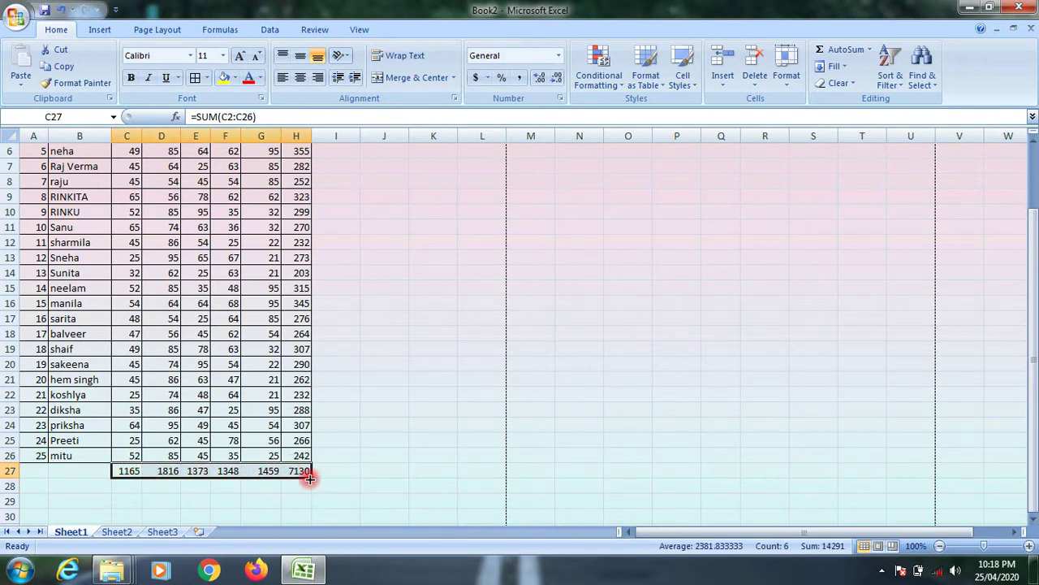
scroll(398, 438, "up", 2)
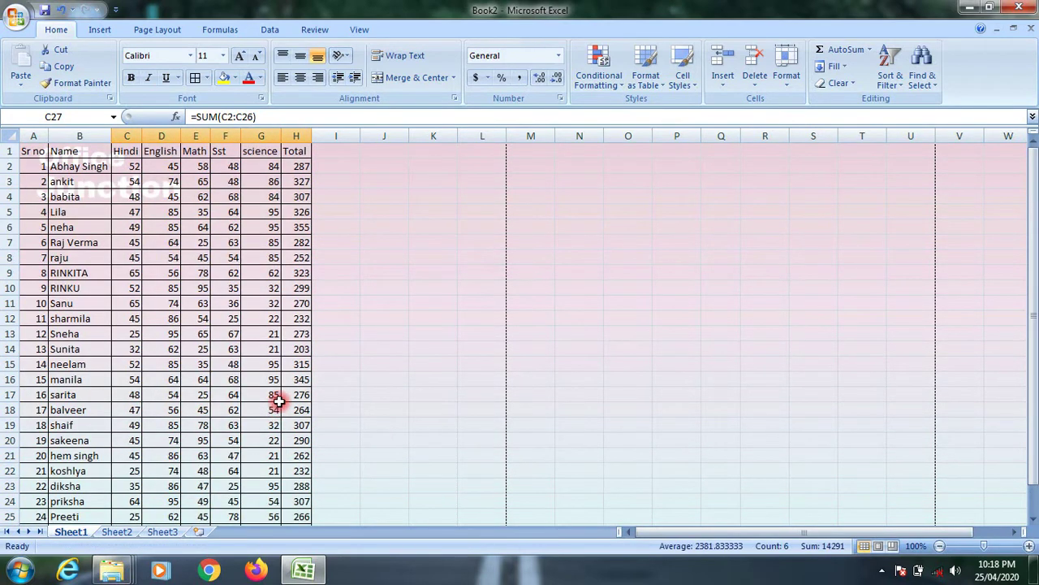
scroll(278, 400, "down", 7)
scroll(284, 398, "up", 7)
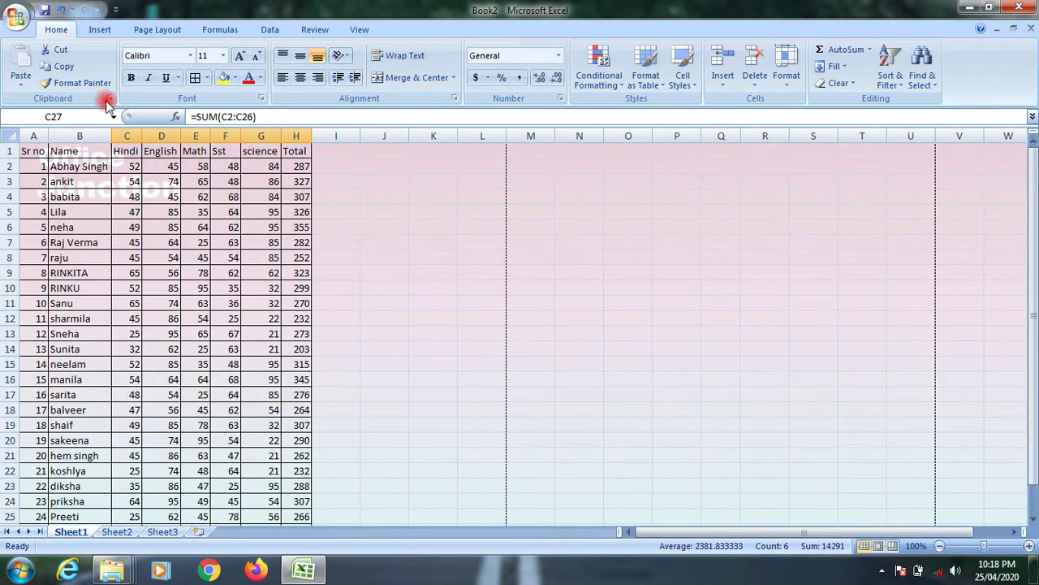
scroll(226, 233, "down", 4)
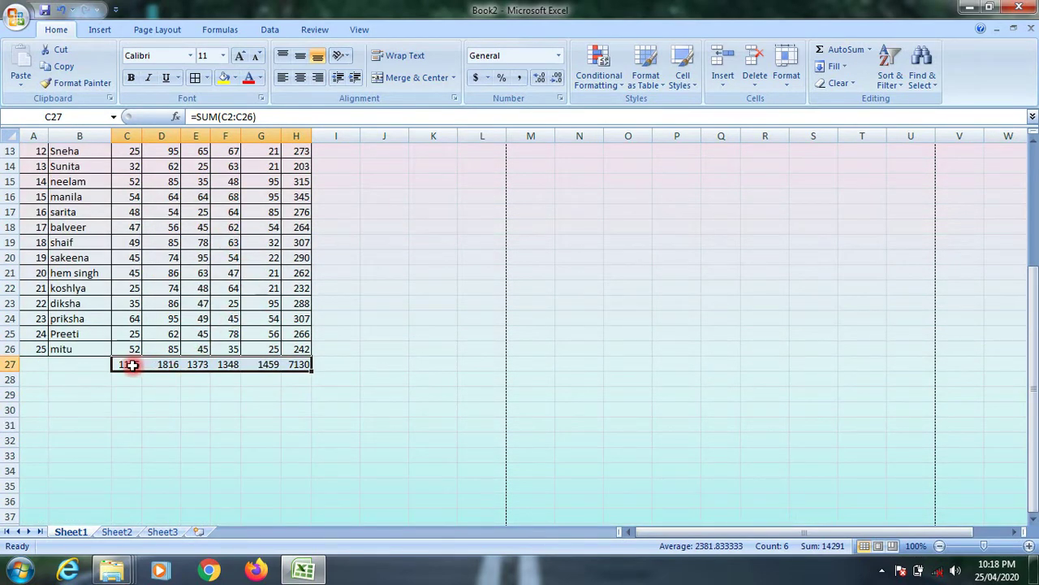
key("Delete")
Step: Average every marks column in C27:H27 at once with AutoSum's Average, and clear the results
scroll(132, 364, "up", 4)
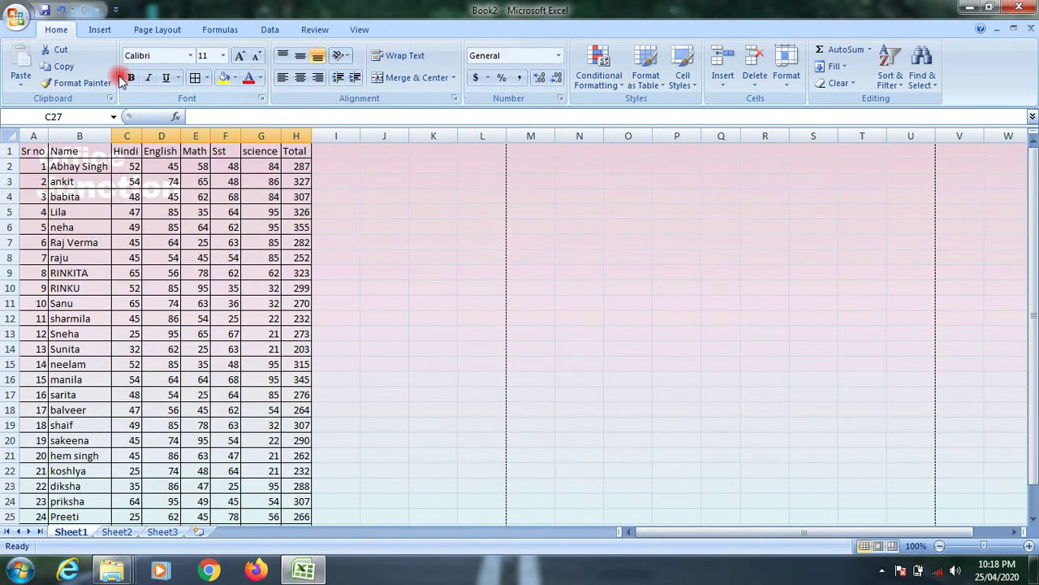
left_click(219, 32)
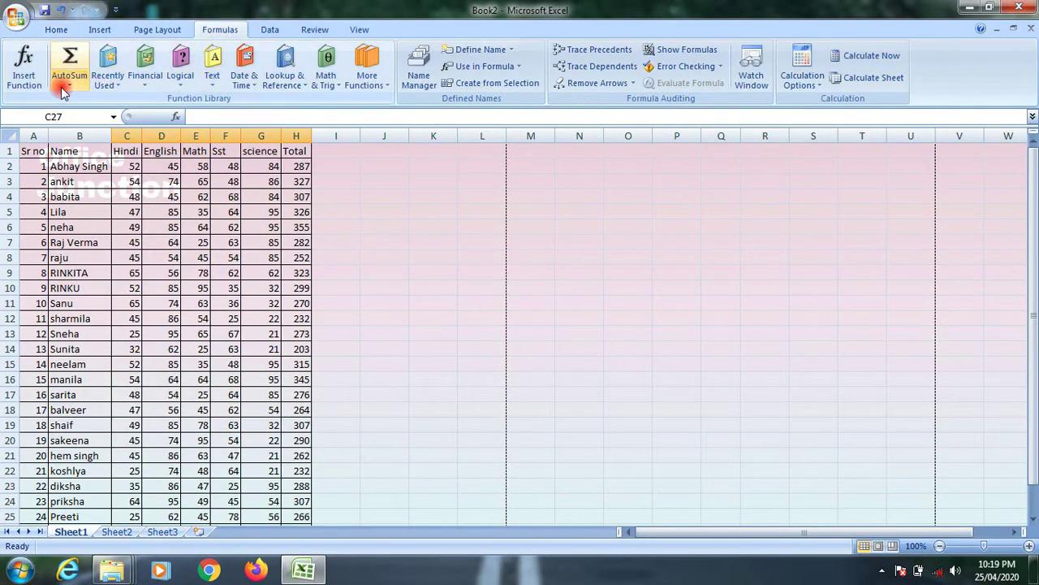
left_click(69, 83)
left_click(82, 120)
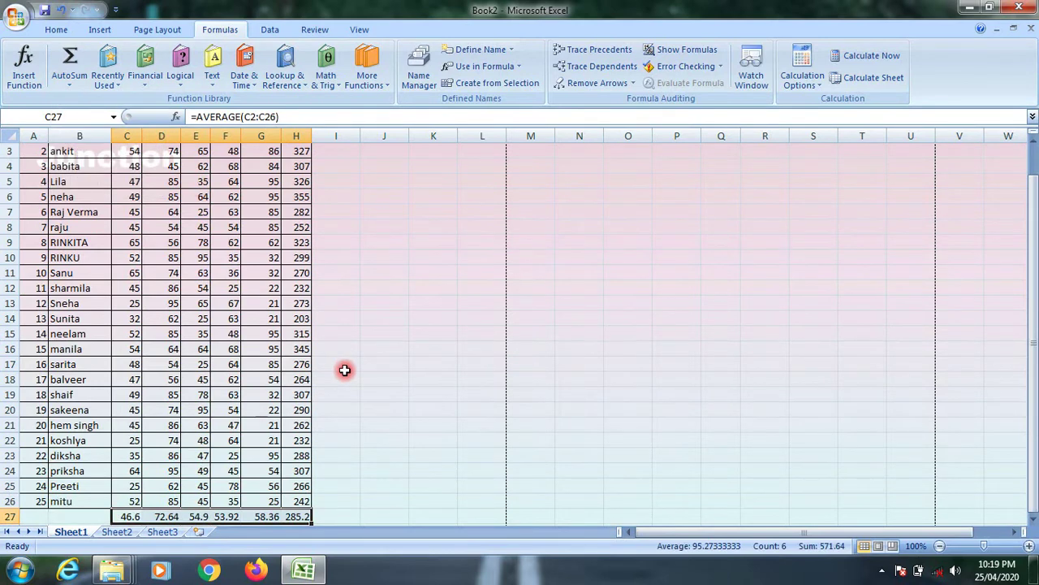
scroll(344, 370, "down", 3)
key("Delete")
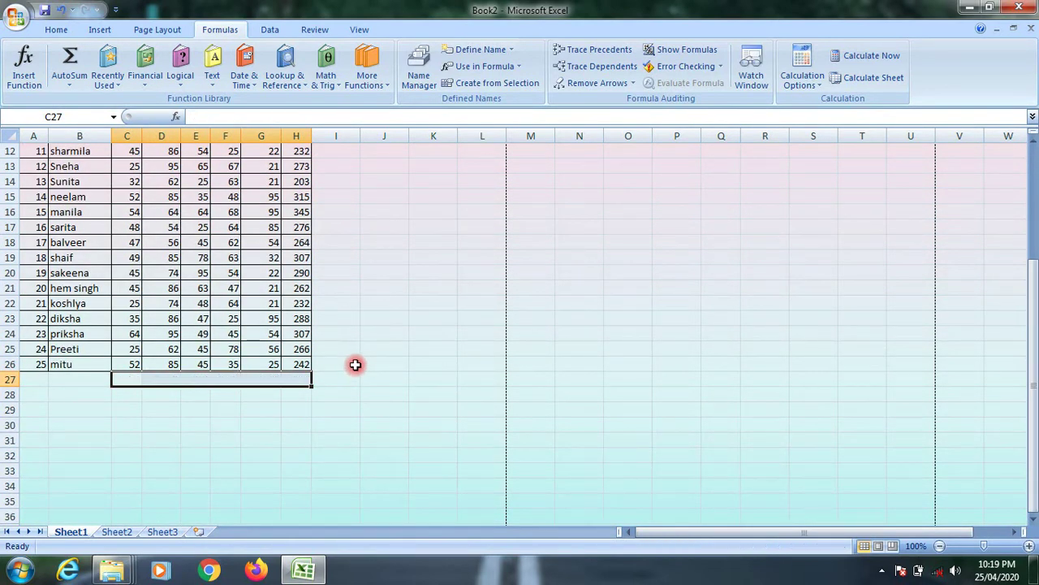
Step: Average the Hindi marks C2:C26 in cell C27 with AutoSum's Average, and check its formula
left_click(134, 386)
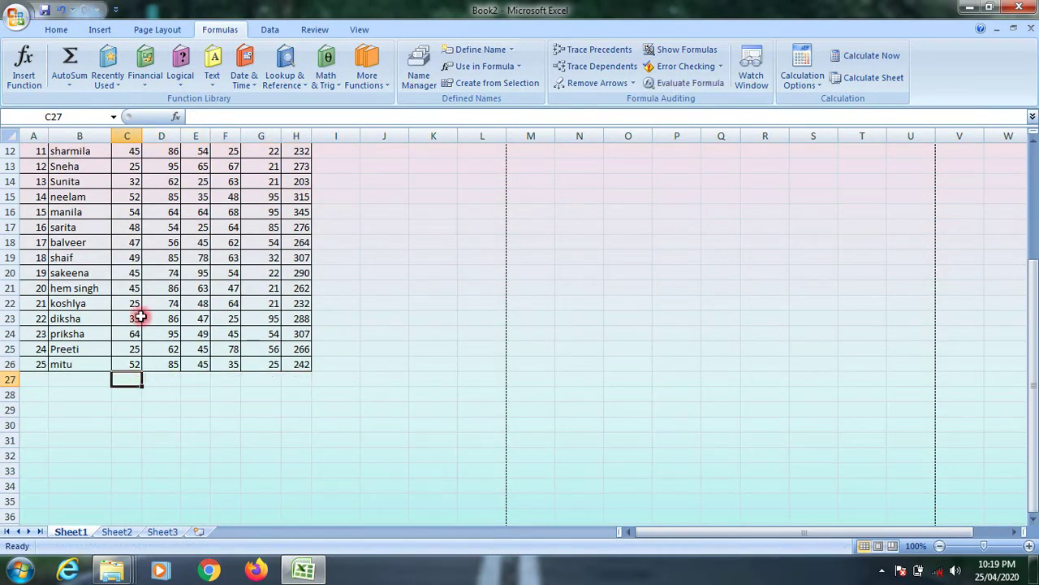
left_click(68, 92)
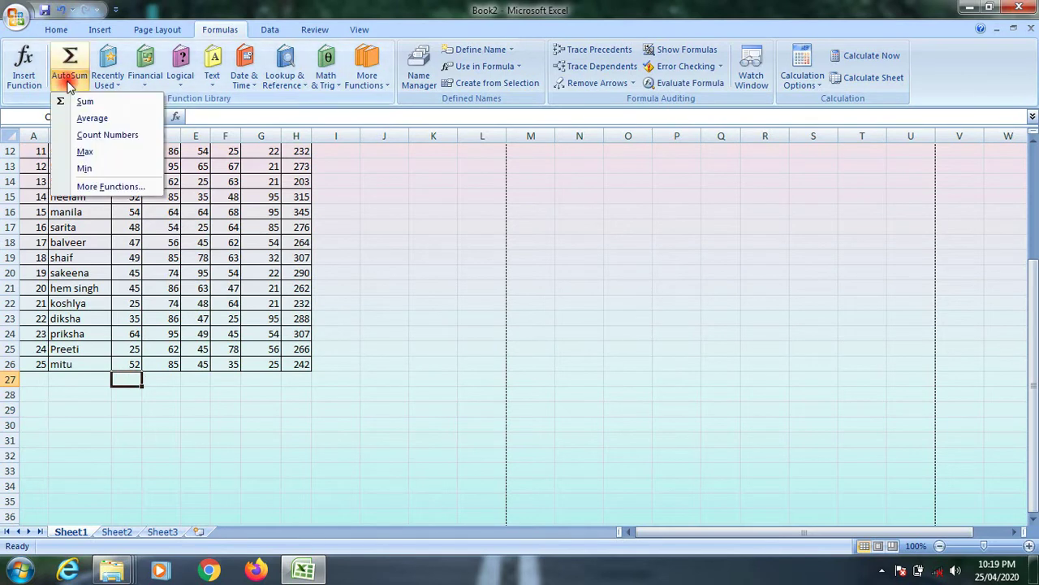
left_click(85, 118)
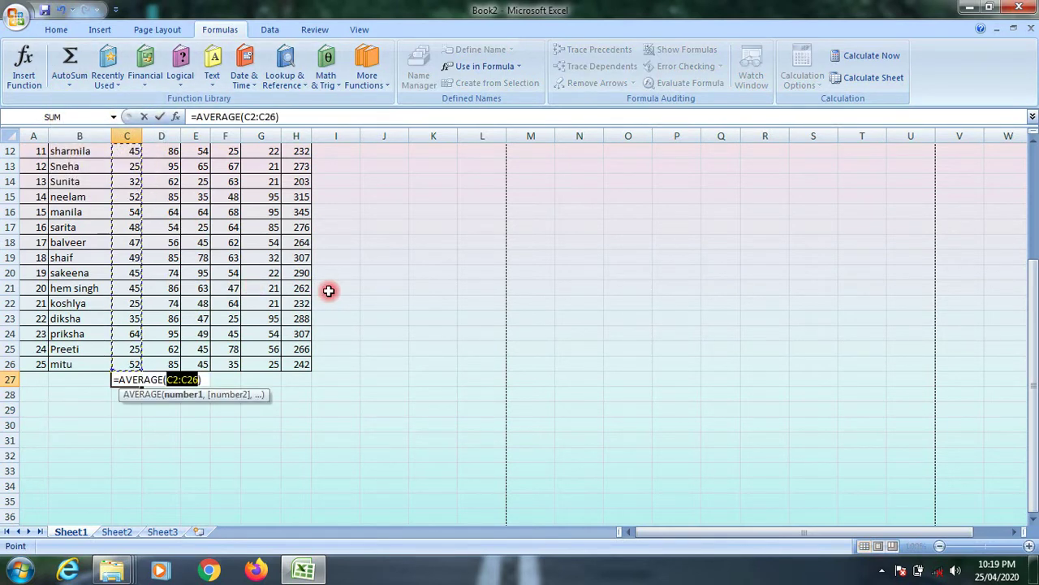
key("Return")
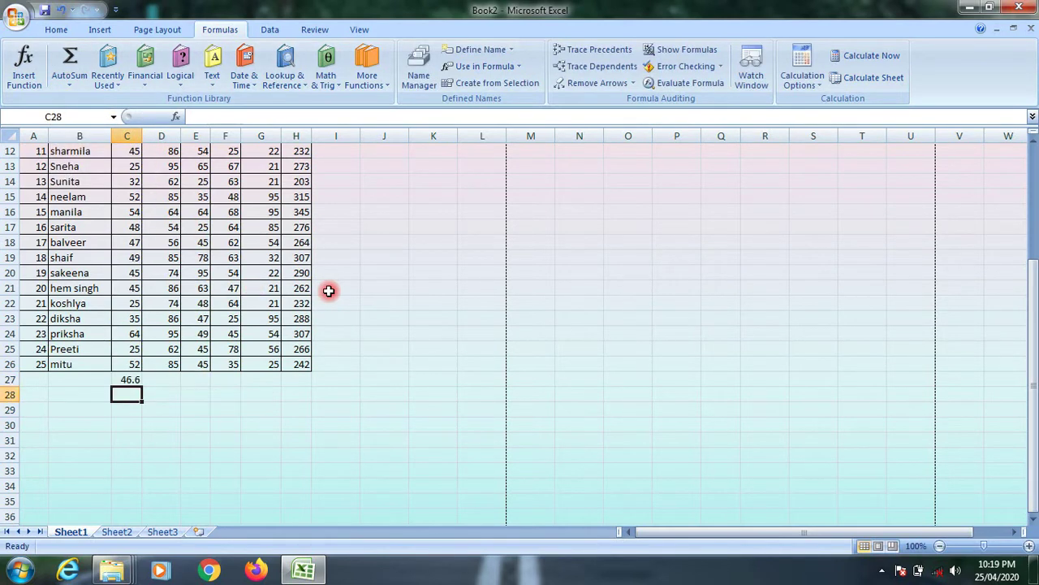
left_click(127, 368)
left_click(131, 379)
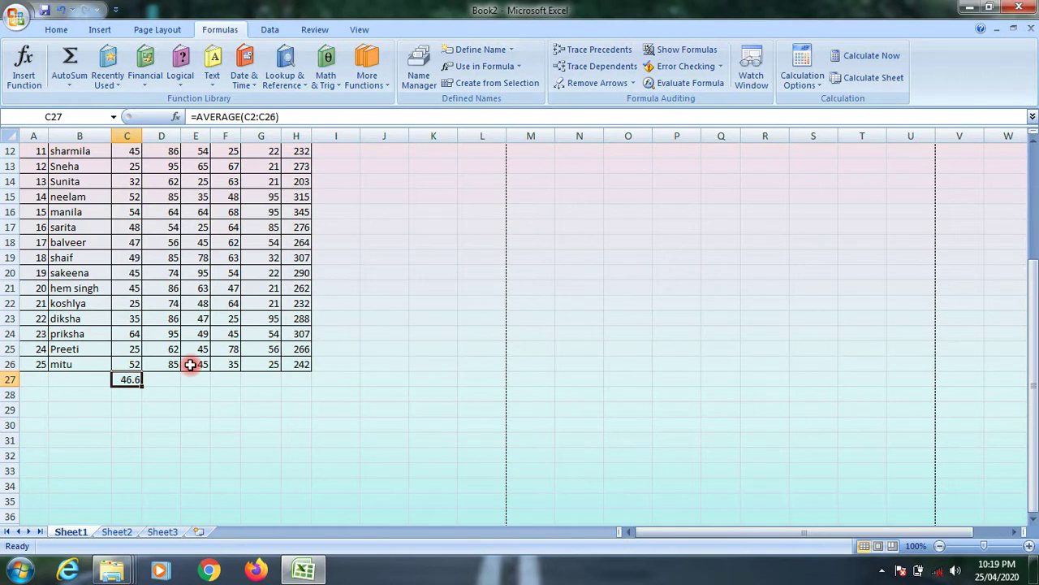
Step: Enter a SUM formula in C28 that totals the Hindi marks C2:C26
left_click(119, 399)
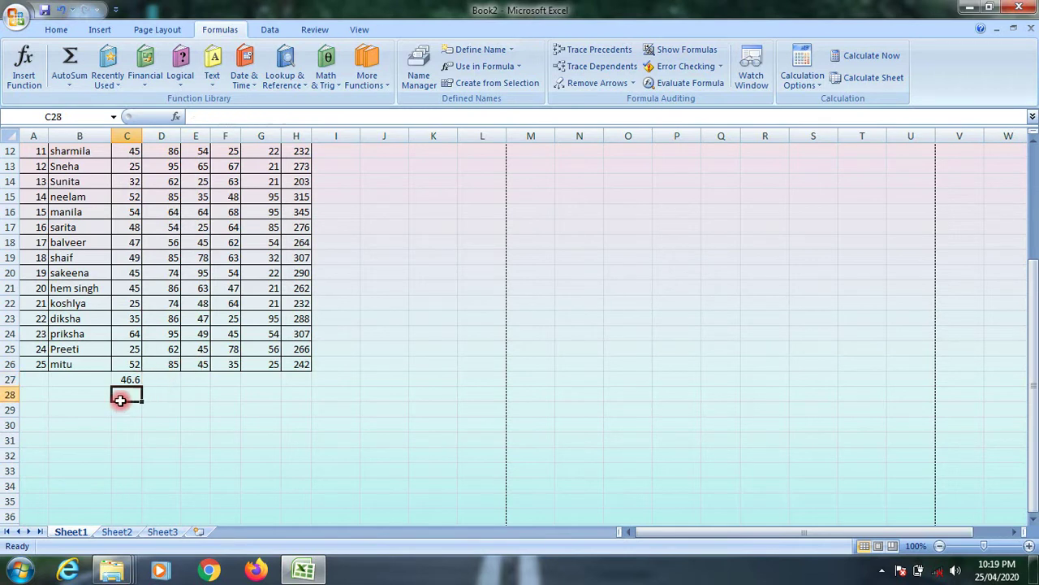
type("=")
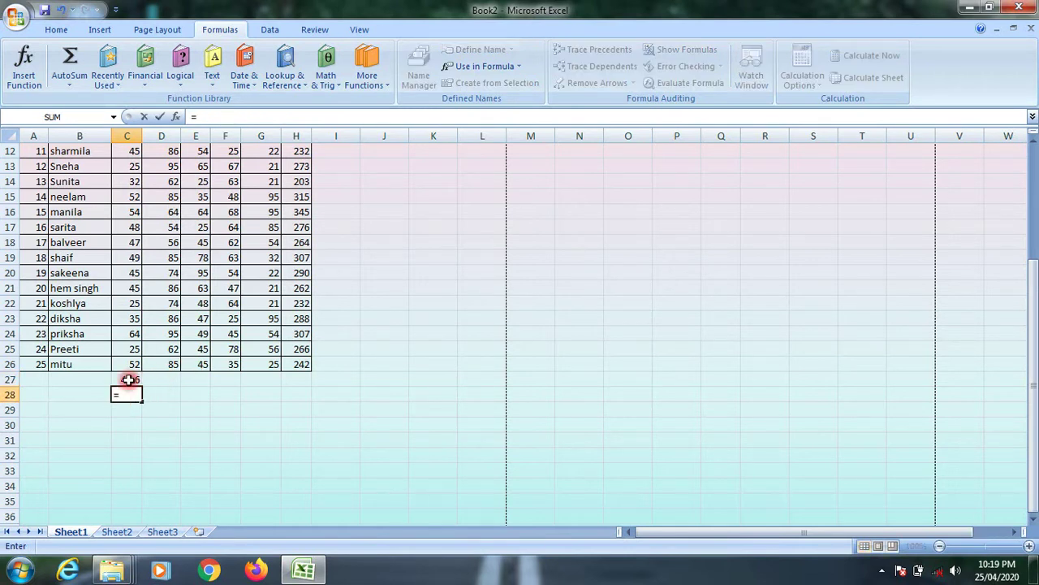
type("s")
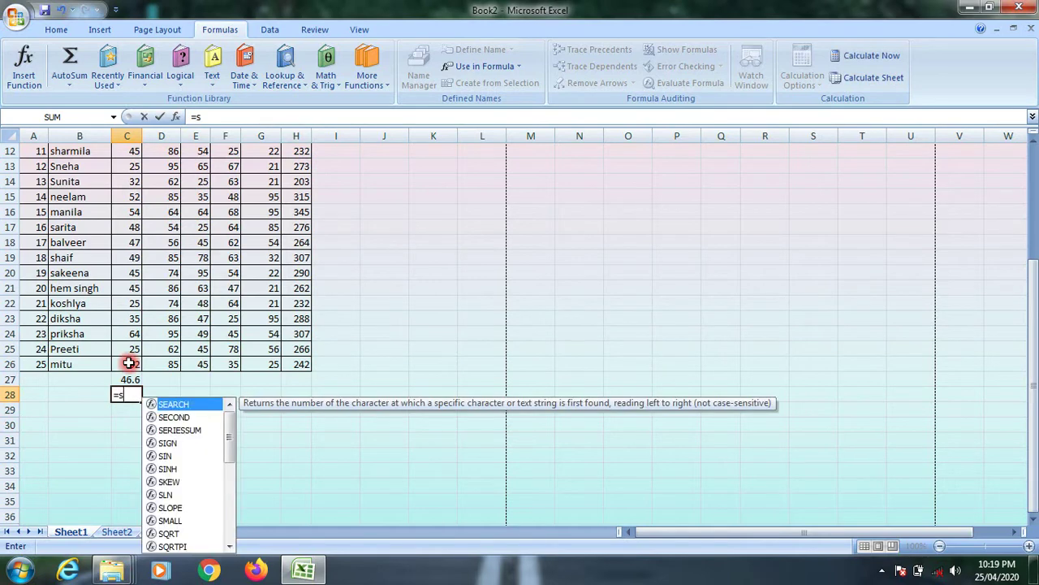
type("um(")
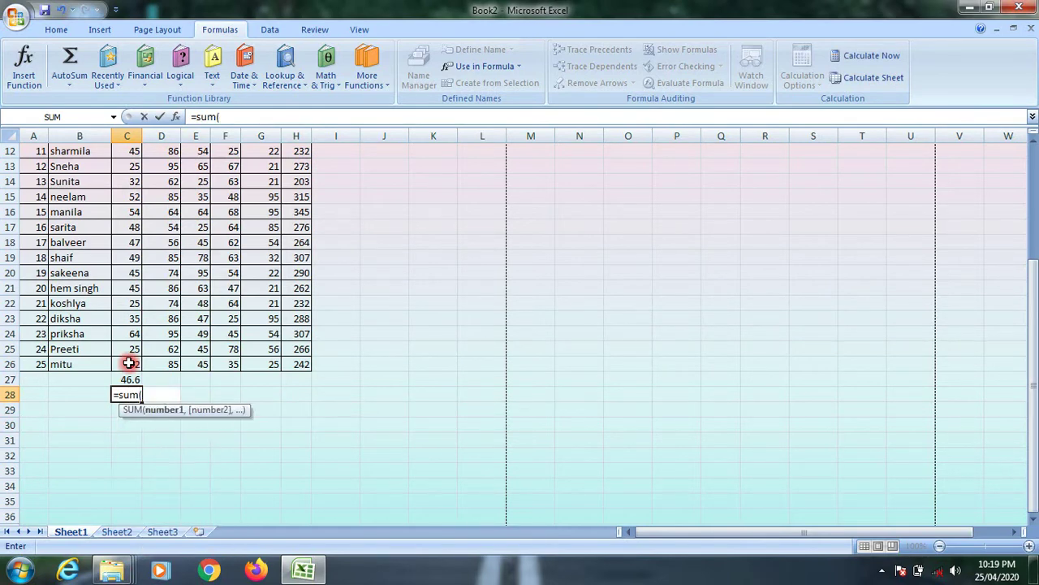
left_click_drag(129, 363, 130, 162)
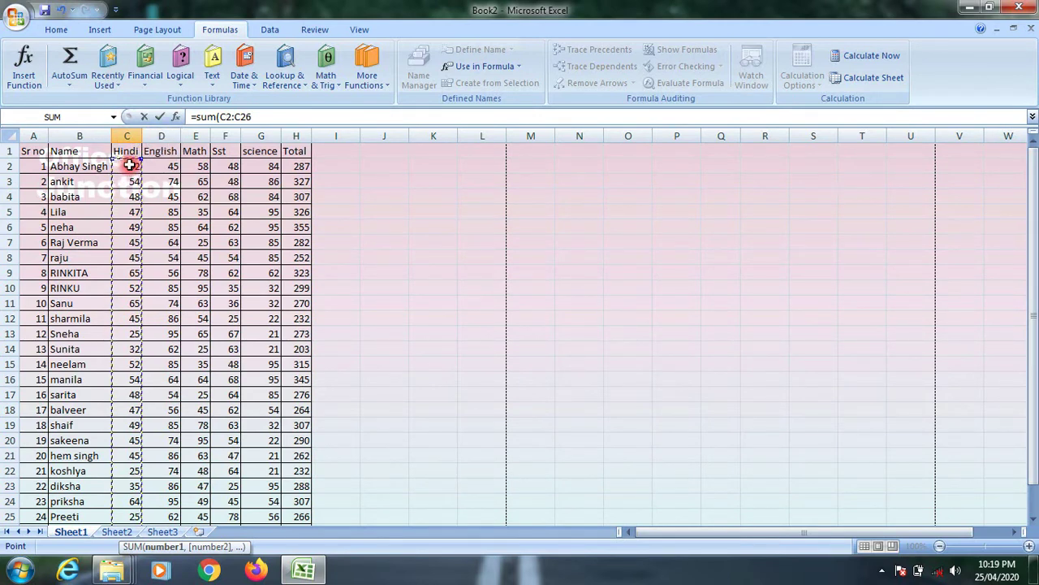
key("Return")
Step: Divide the Hindi total in C28 by 25 in cell C29, and clear that result
scroll(158, 463, "down", 2)
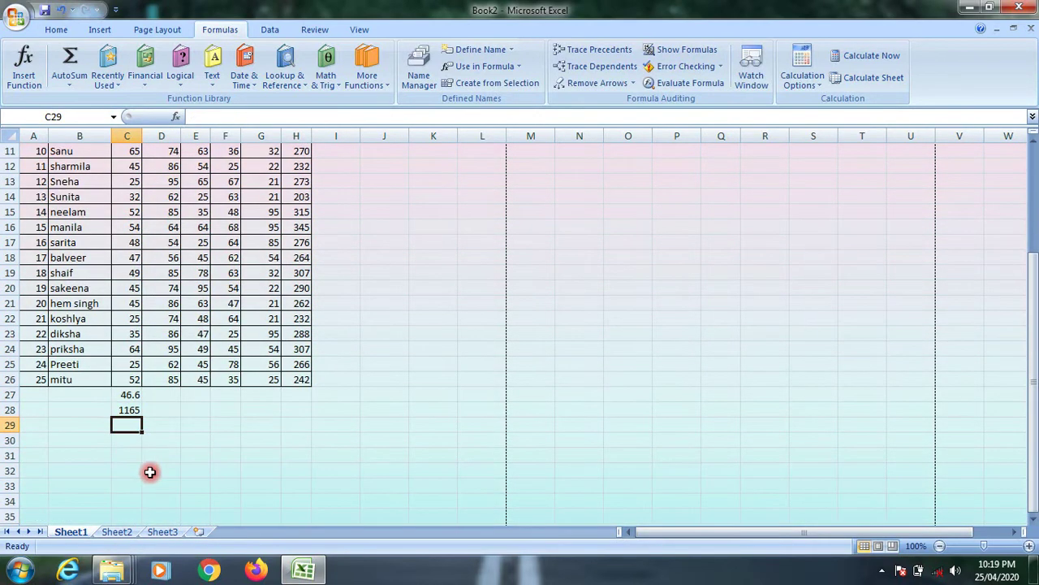
type("=")
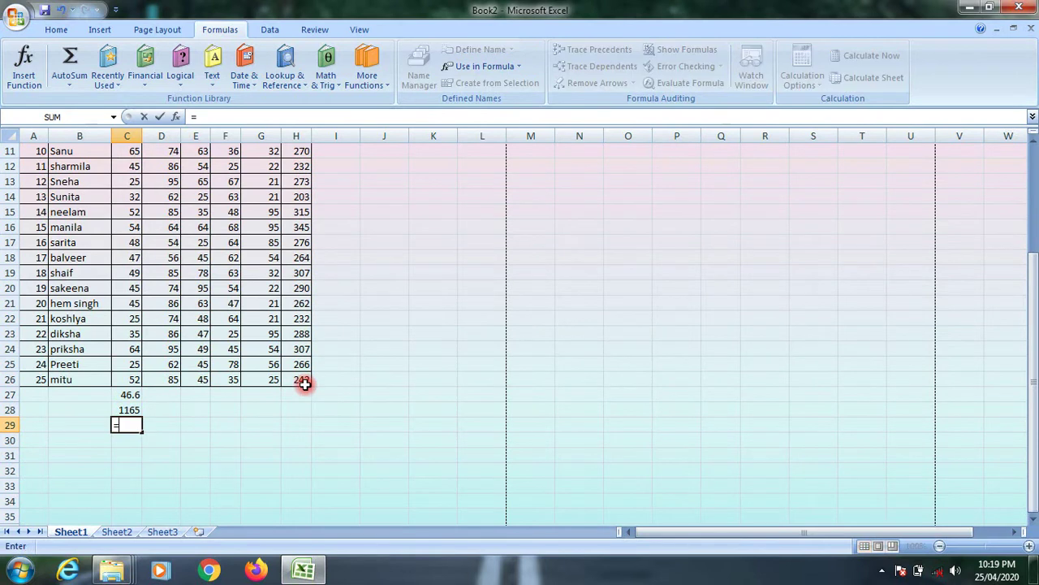
key("Up")
type("/")
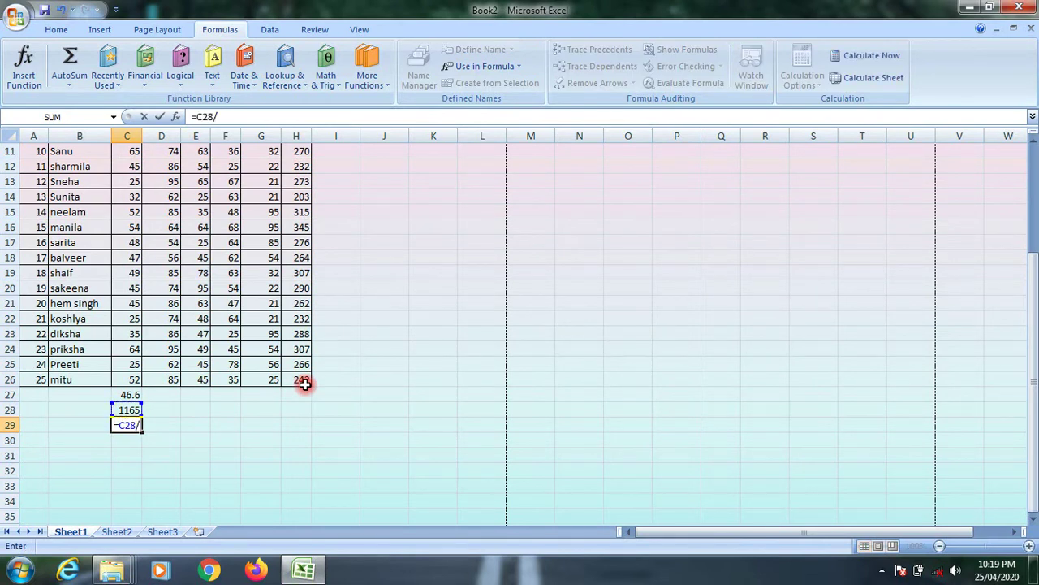
type("25")
key("Return")
key("Up")
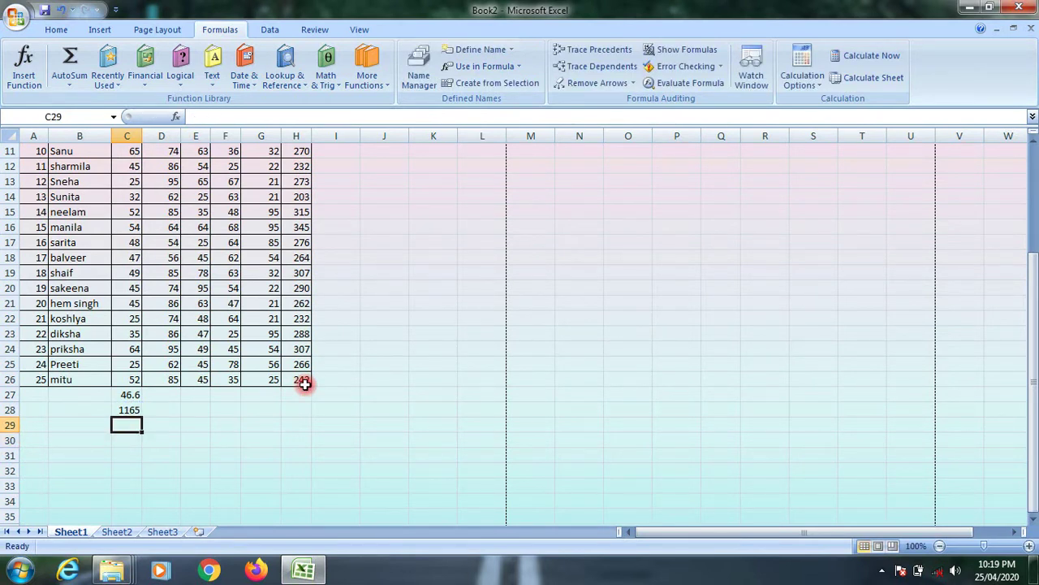
Step: Compare the Hindi average in C27 with the total in C28, and clear C28
key("Up")
key("Up")
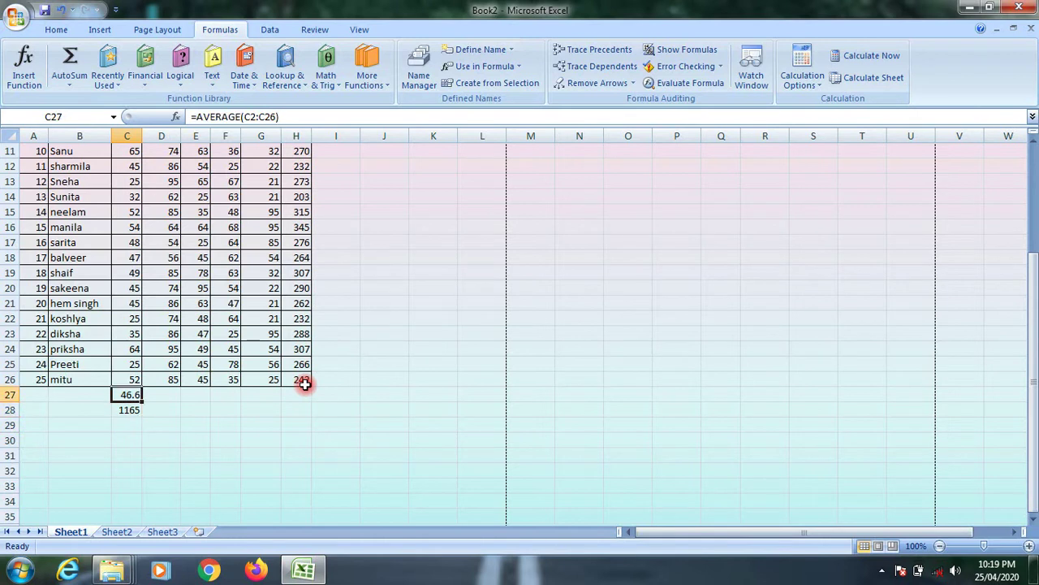
key("Down")
key("Down")
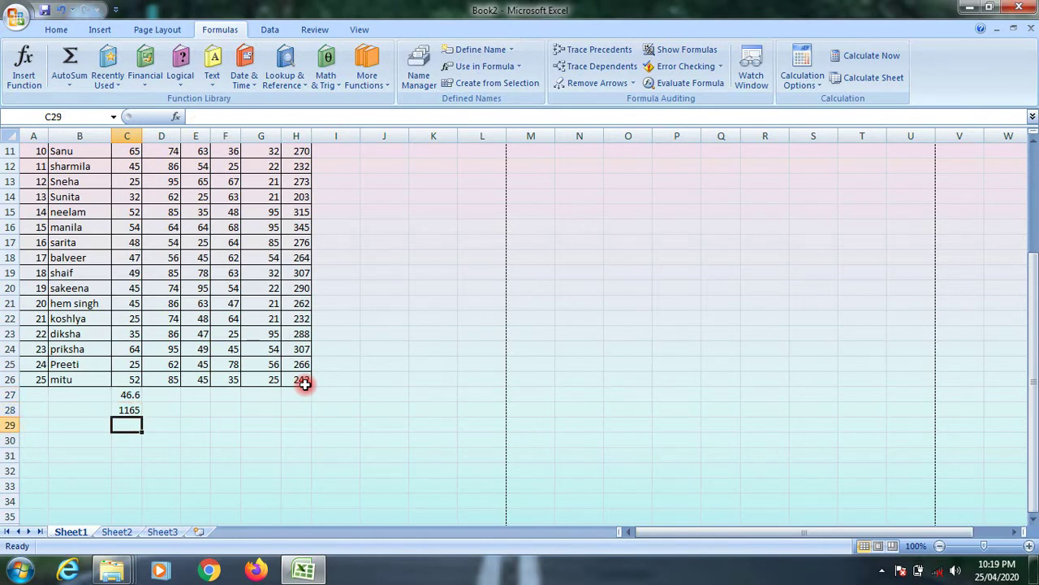
key("Up")
key("Down")
key("Up")
key("Up")
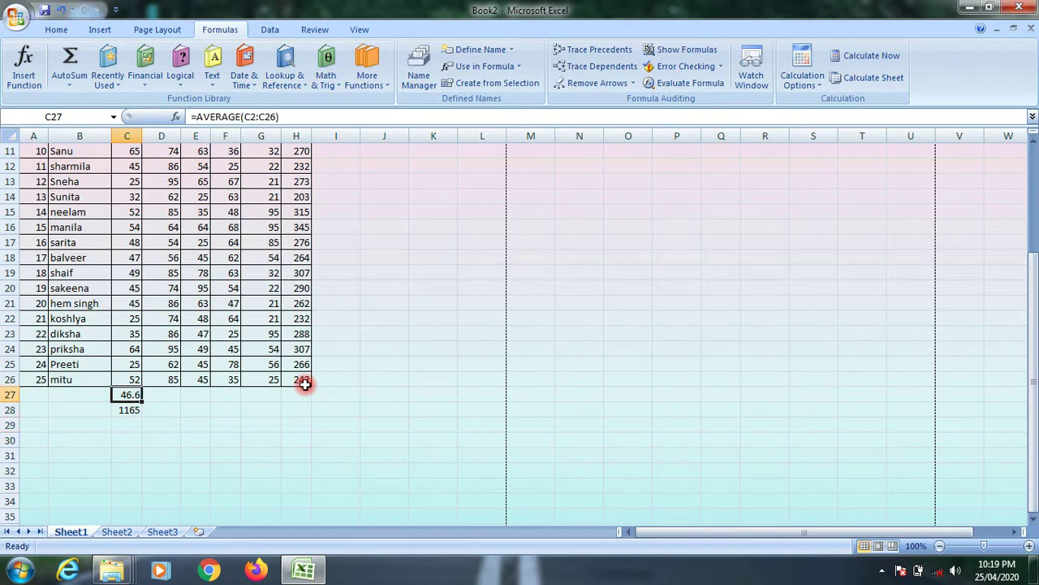
key("Down")
key("Up")
Step: Count the Hindi marks C2:C26 in C27 with AutoSum's Count Numbers, and fill the formula across to H27
left_click(69, 80)
left_click(96, 135)
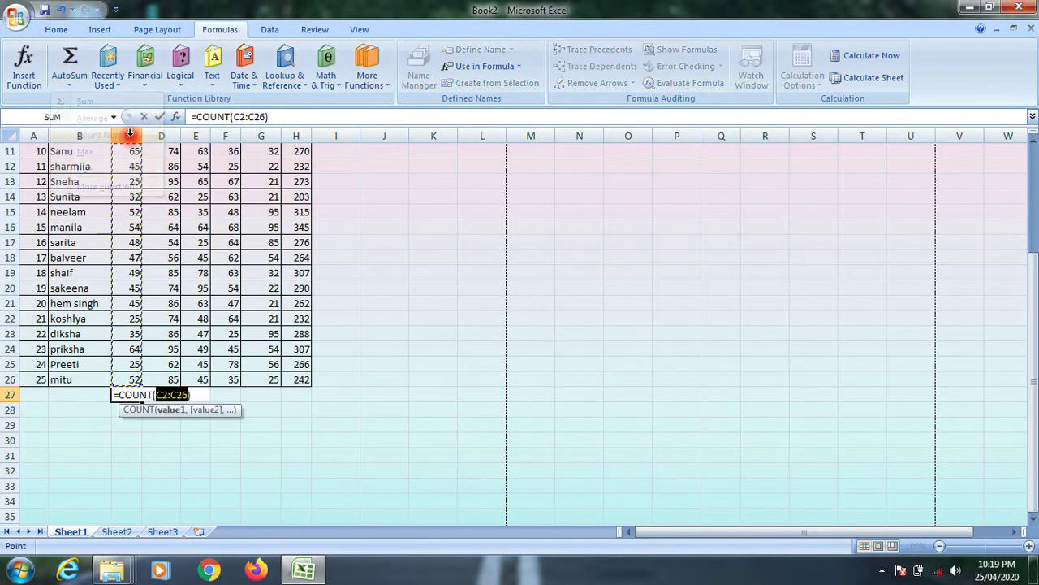
key("Return")
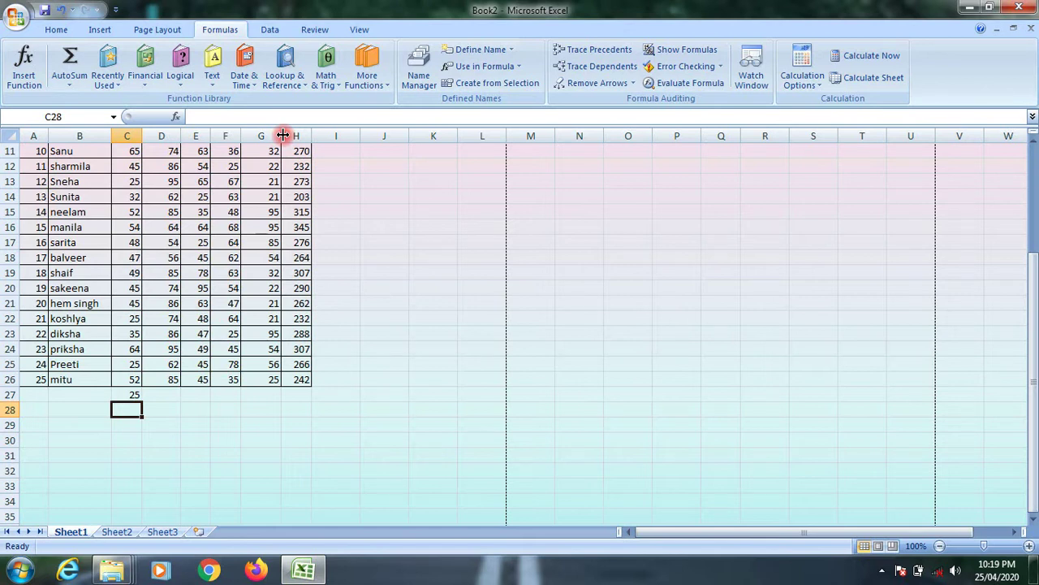
left_click(135, 396)
left_click_drag(143, 399, 313, 382)
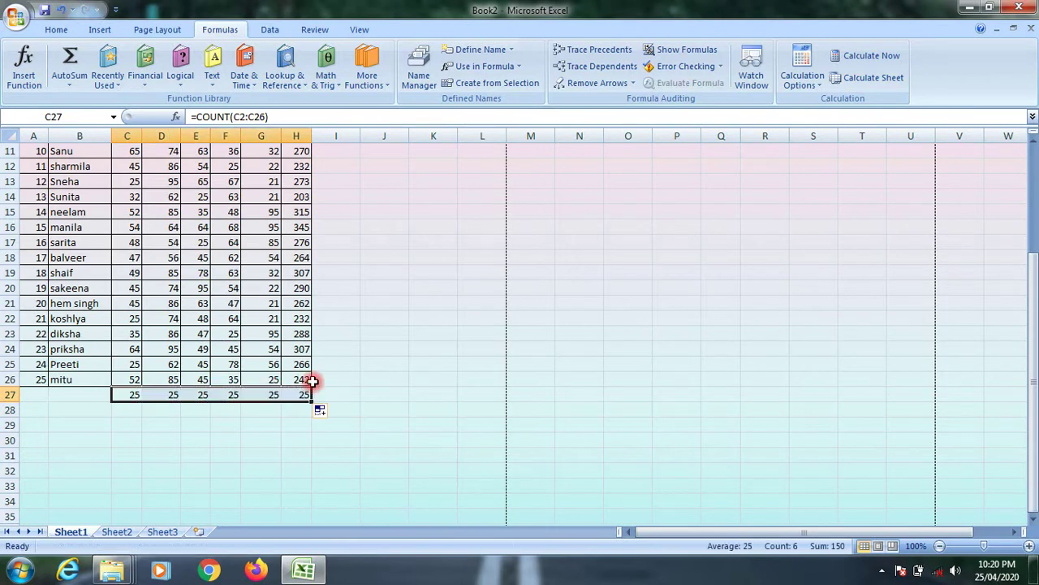
Step: Clear the filled counts in C27:H27 and apply Count Numbers to the whole range at once
key("Delete")
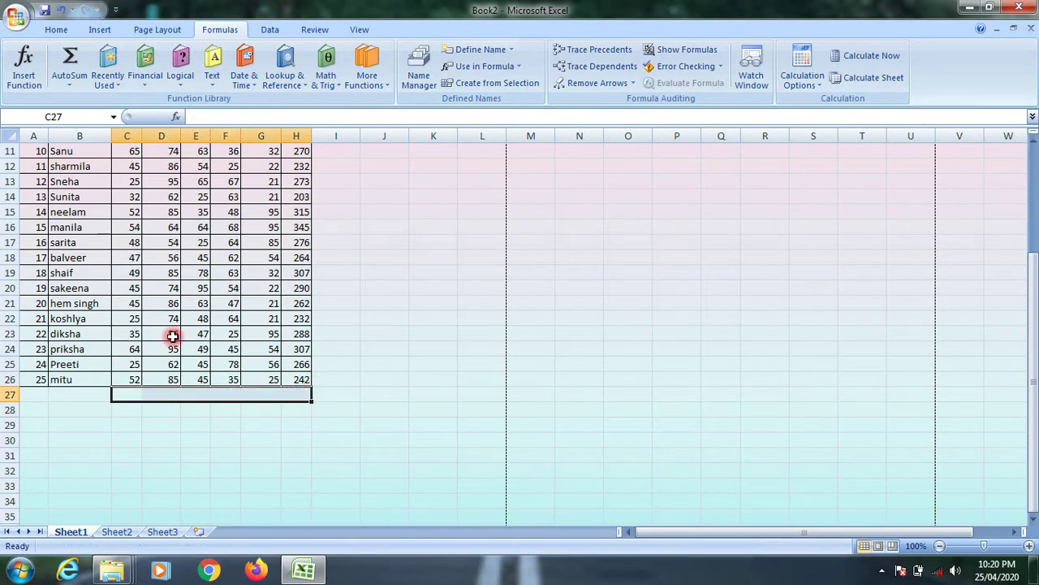
left_click(69, 82)
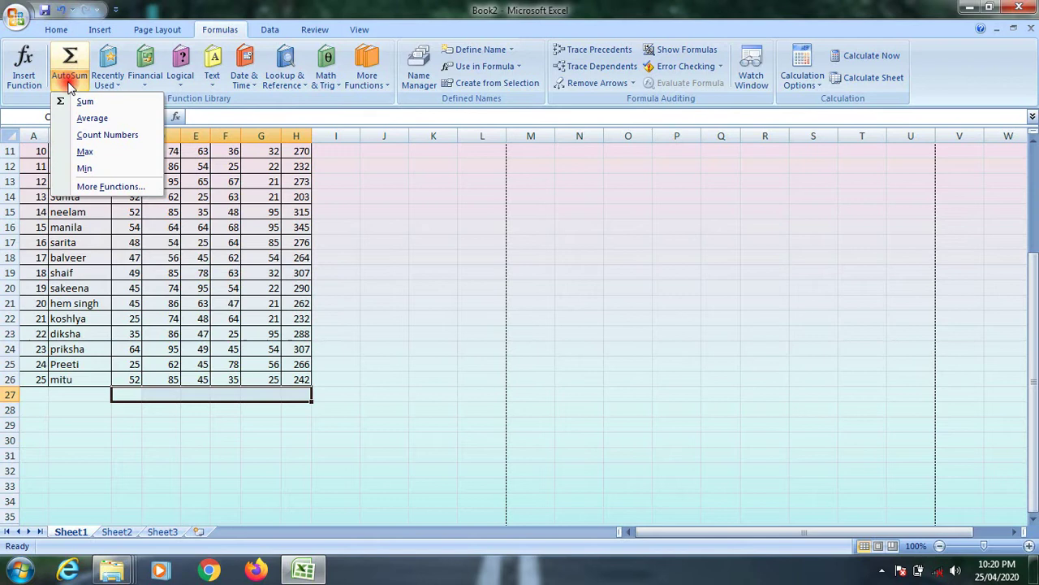
left_click(93, 134)
Step: Try AutoSum's Average on the already filled range C27:H27, and clear C27:I27
left_click(69, 81)
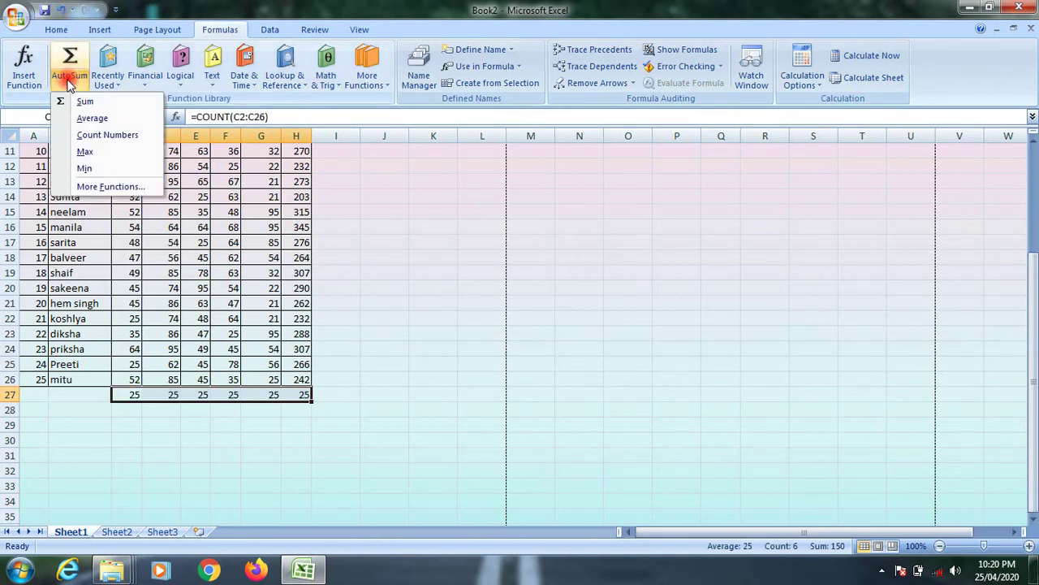
left_click(84, 118)
left_click(353, 437)
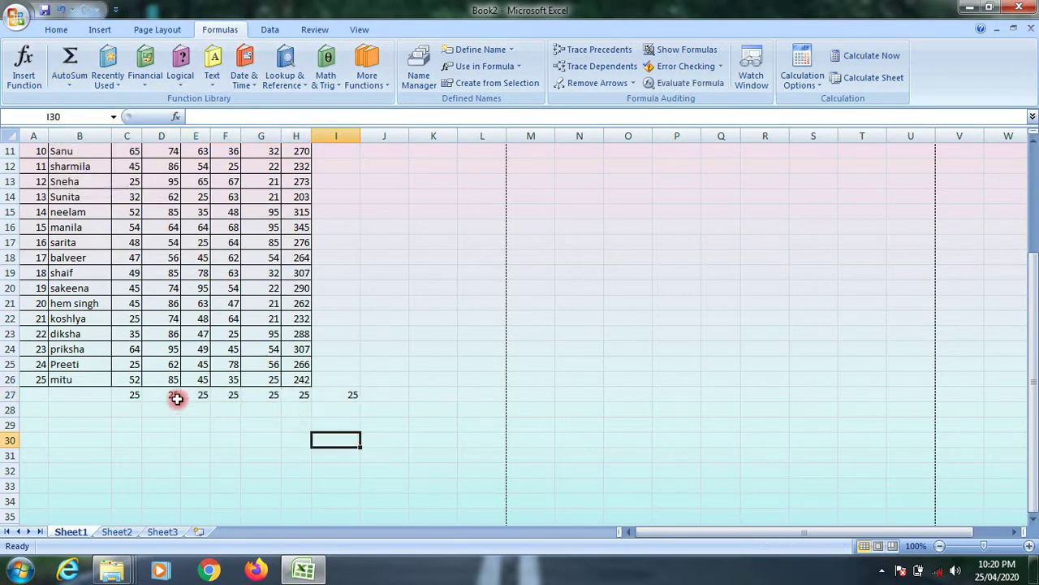
left_click_drag(134, 395, 327, 394)
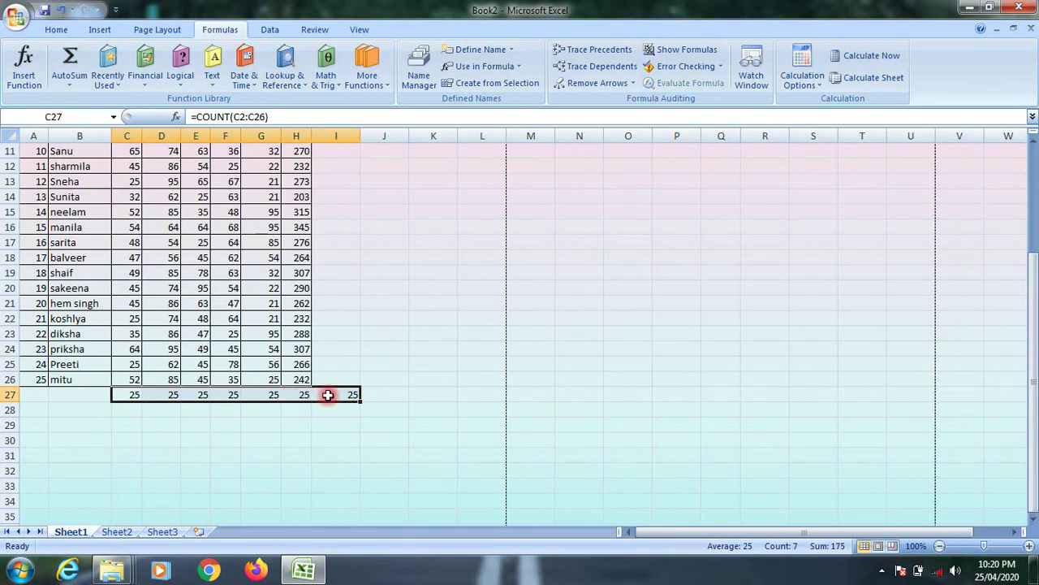
key("Delete")
Step: Average each marks column in C27:H27 by applying AutoSum's Average to C2:C26 and filling across, and clear the results
left_click(133, 392)
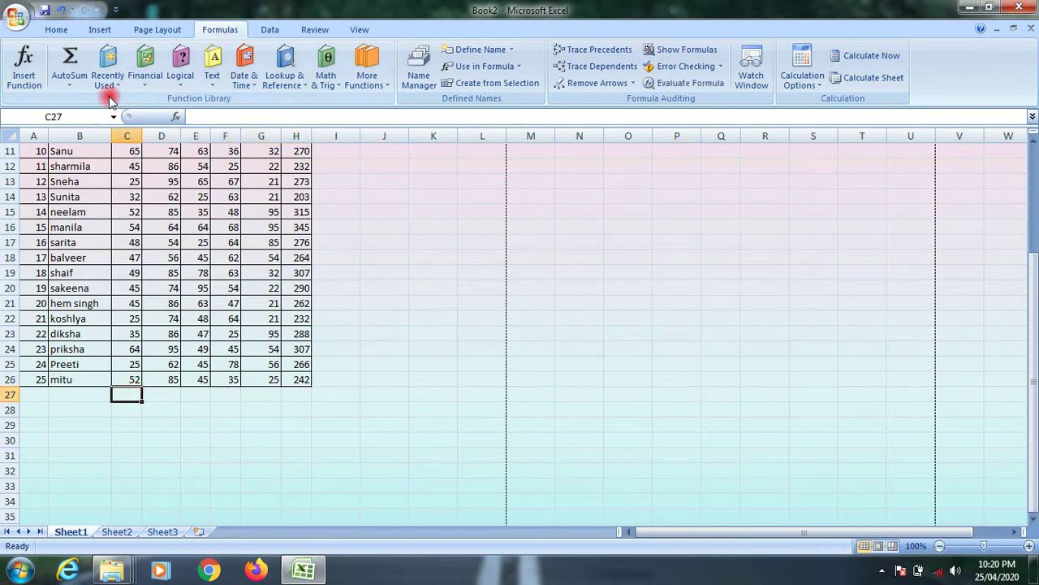
left_click(69, 85)
left_click(85, 117)
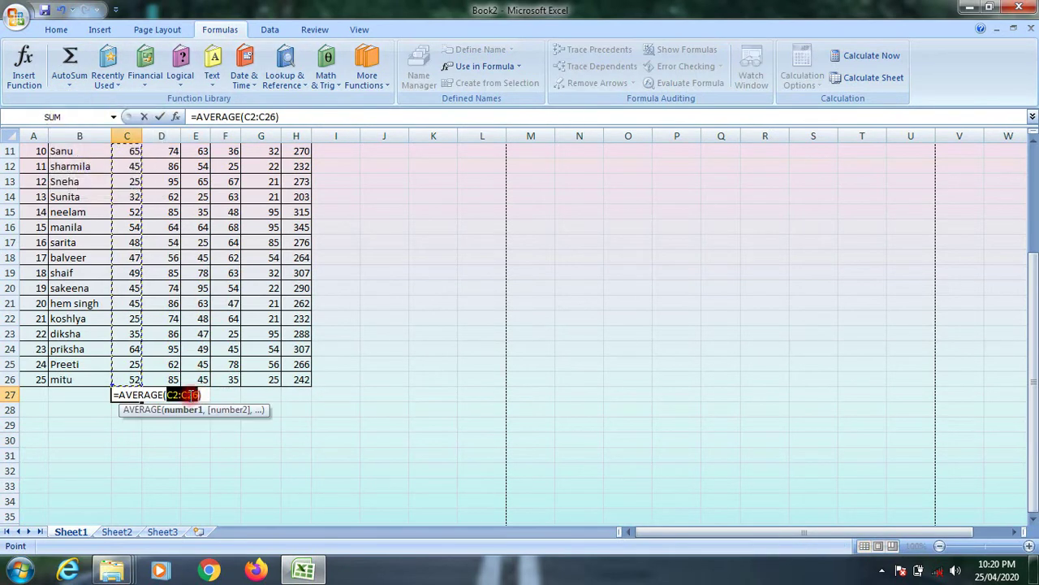
key("Return")
left_click(132, 398)
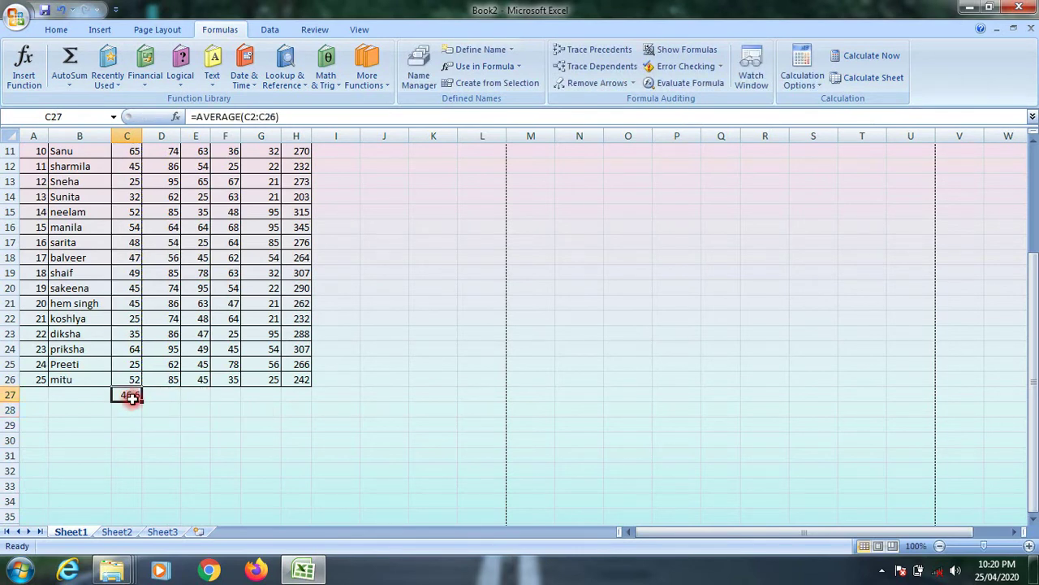
left_click_drag(141, 402, 318, 395)
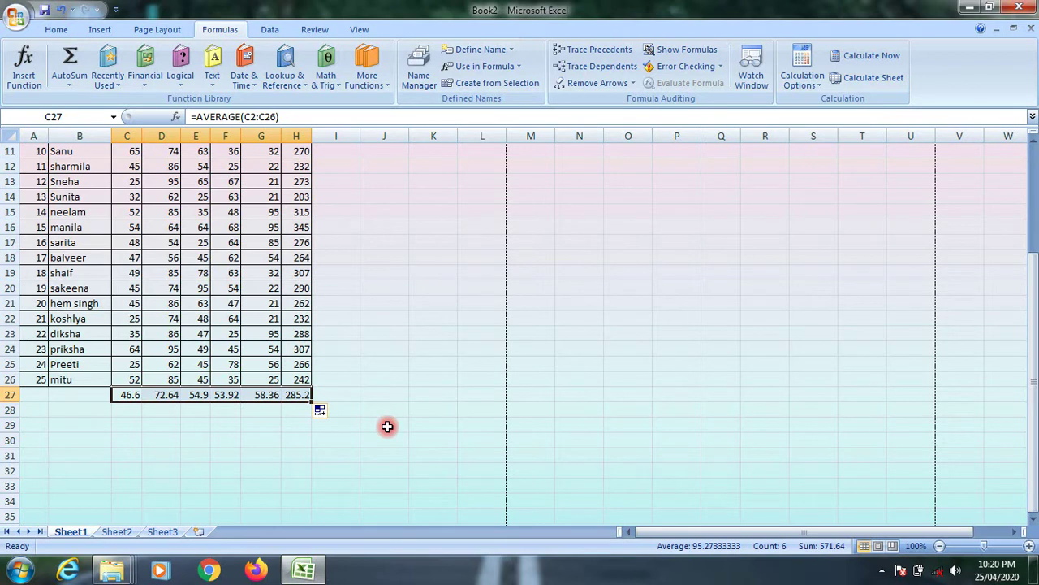
key("Delete")
Step: Find the highest Hindi mark in C2:C26 with AutoSum's Max in C27
left_click(66, 86)
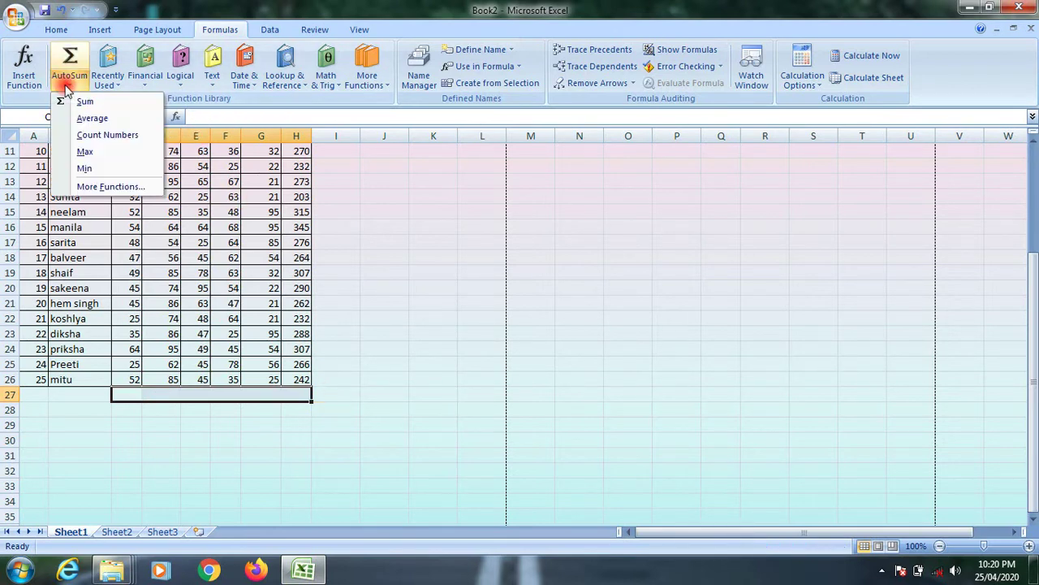
left_click(132, 391)
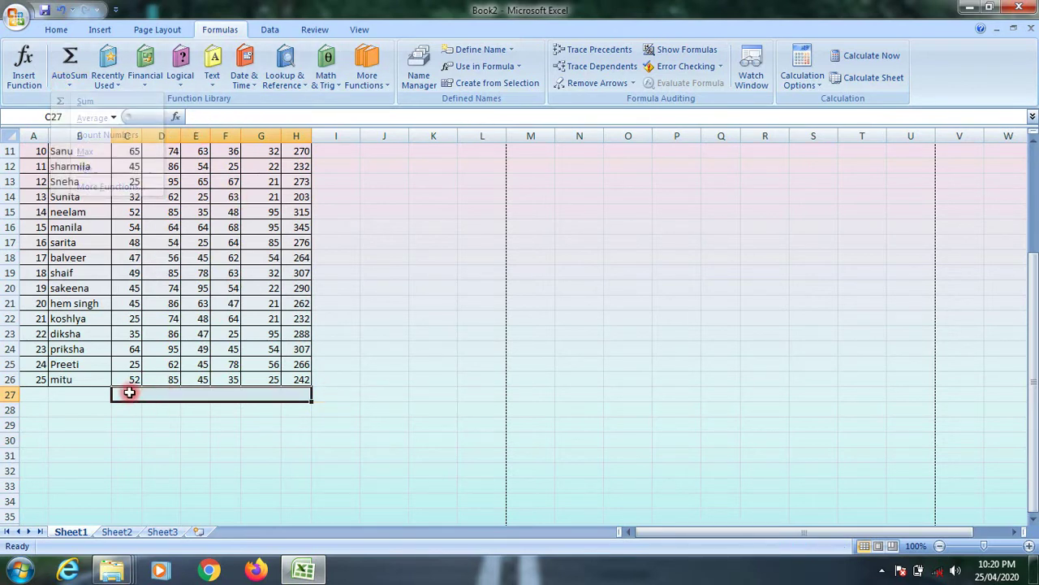
left_click(126, 391)
left_click(69, 86)
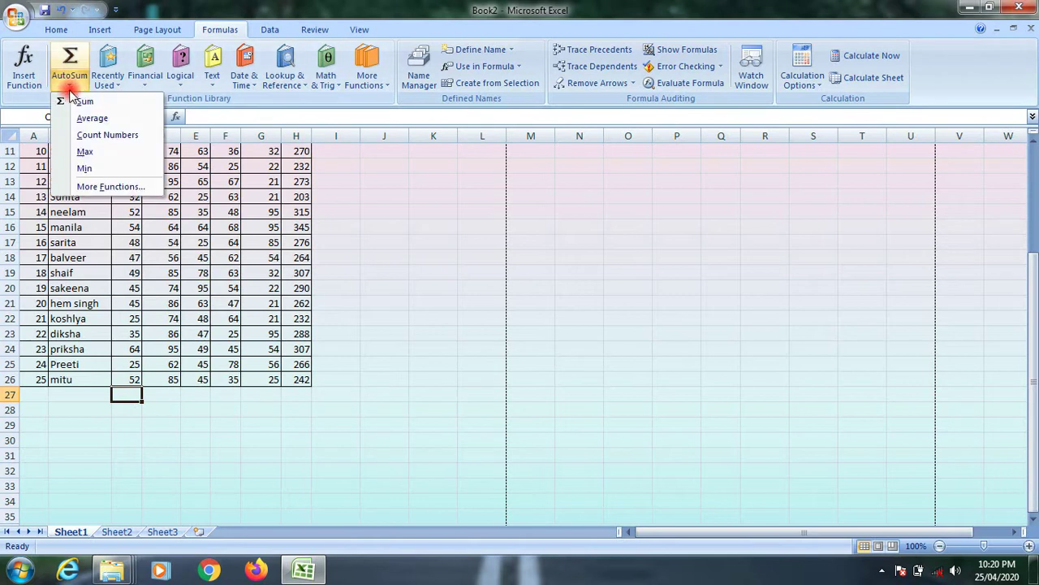
left_click(85, 154)
key("Return")
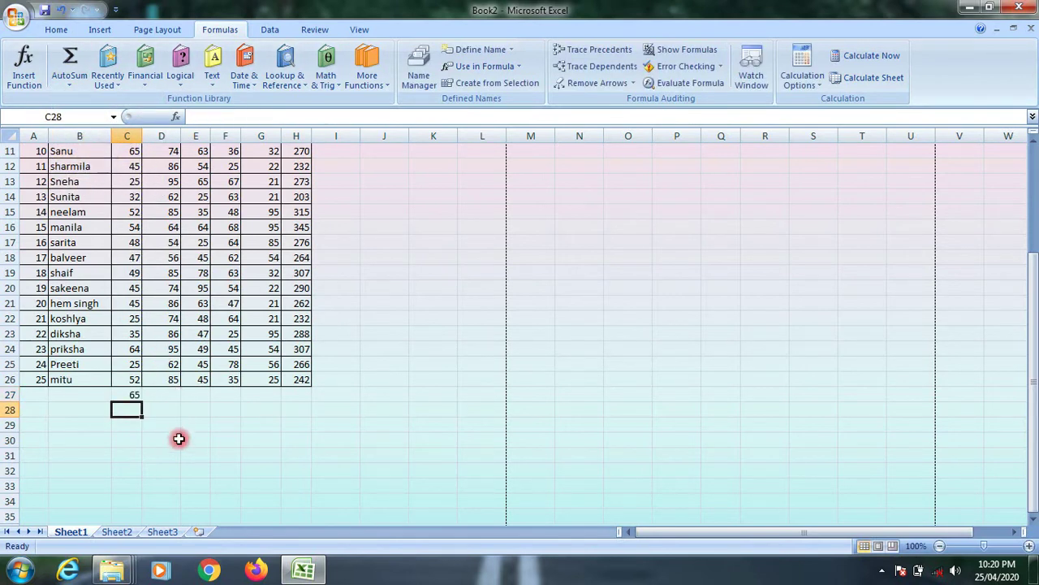
Step: Fill the MAX formula from C27 across to H27 and check the result of each column from D27 to H27
left_click(123, 393)
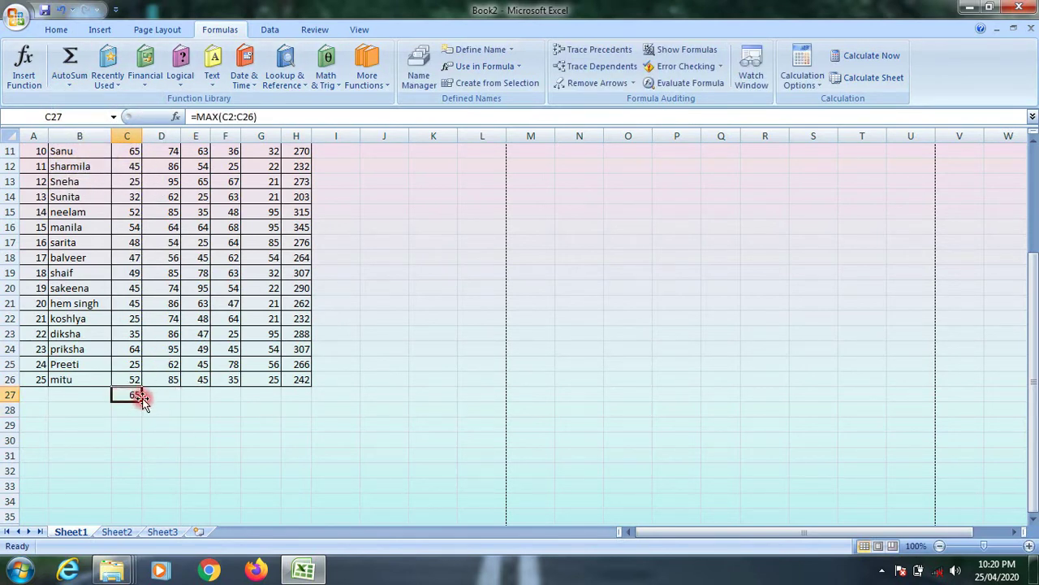
left_click_drag(142, 404, 303, 398)
left_click(232, 436)
left_click(174, 398)
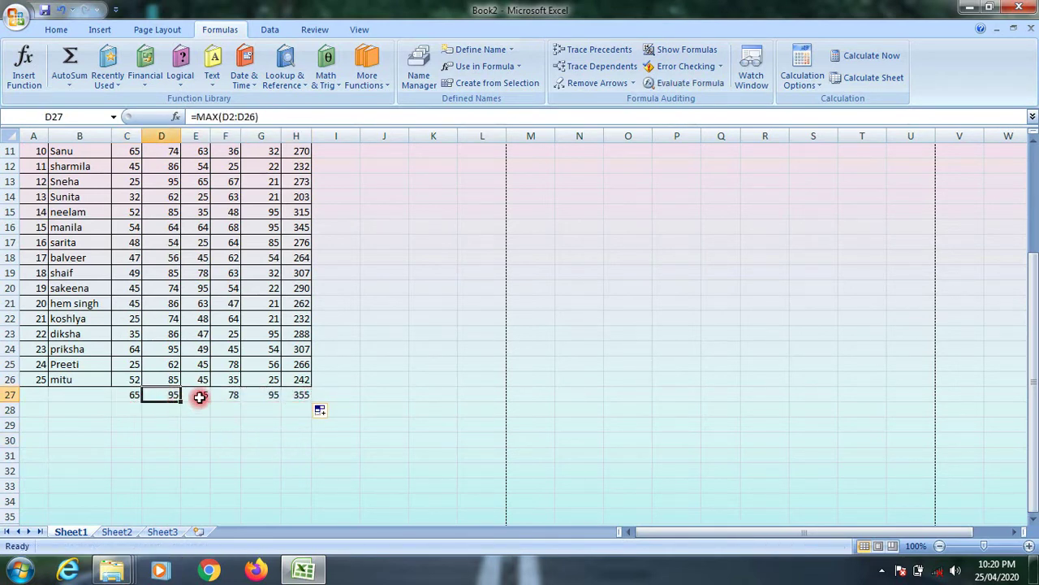
left_click(198, 397)
left_click(233, 396)
left_click(270, 397)
left_click(301, 396)
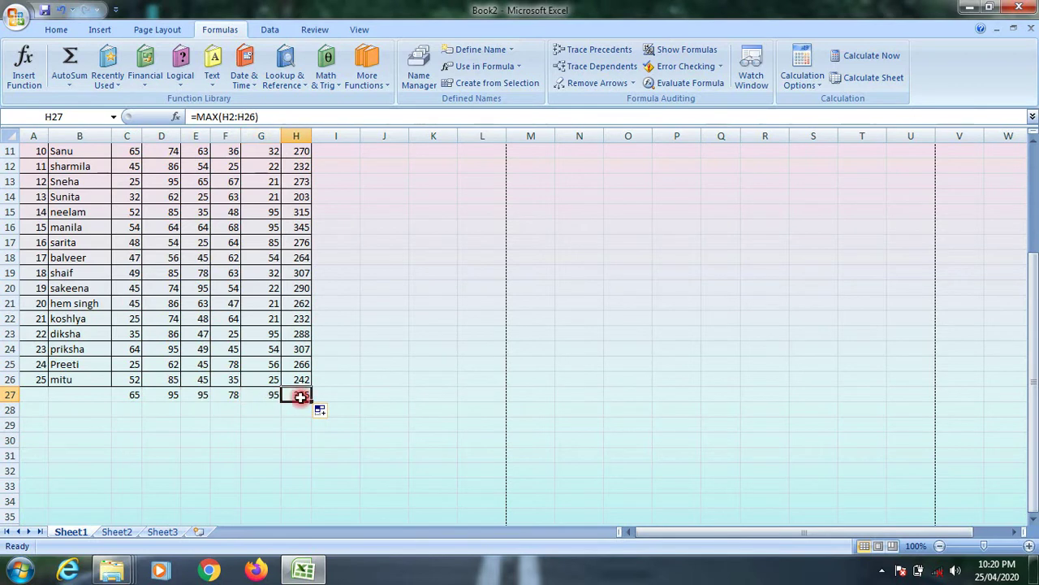
Step: Try AutoSum's Min on the already filled range C27:H27, and clear C27:I27
left_click_drag(133, 395, 286, 395)
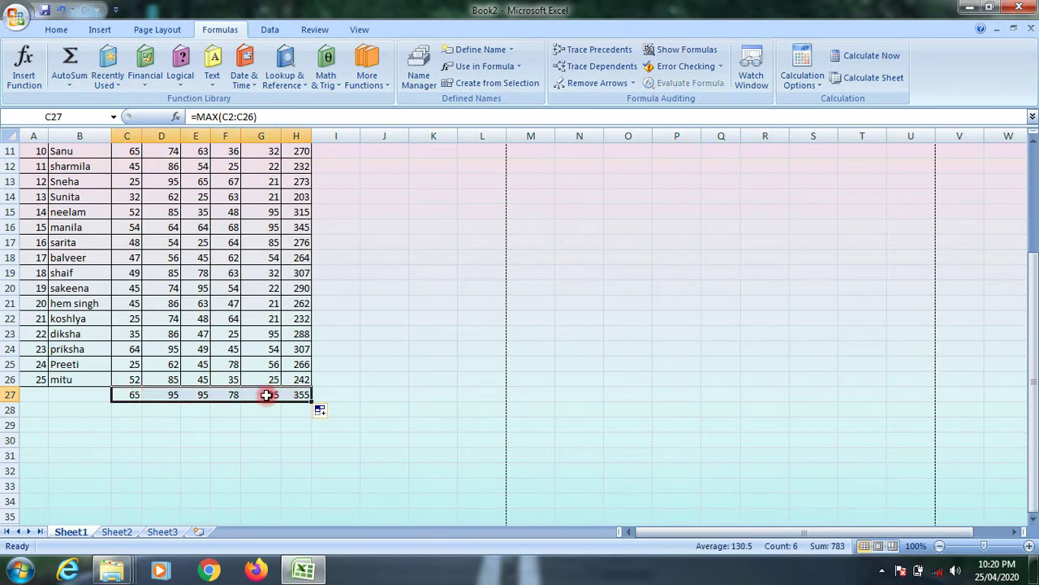
left_click(69, 88)
left_click(86, 169)
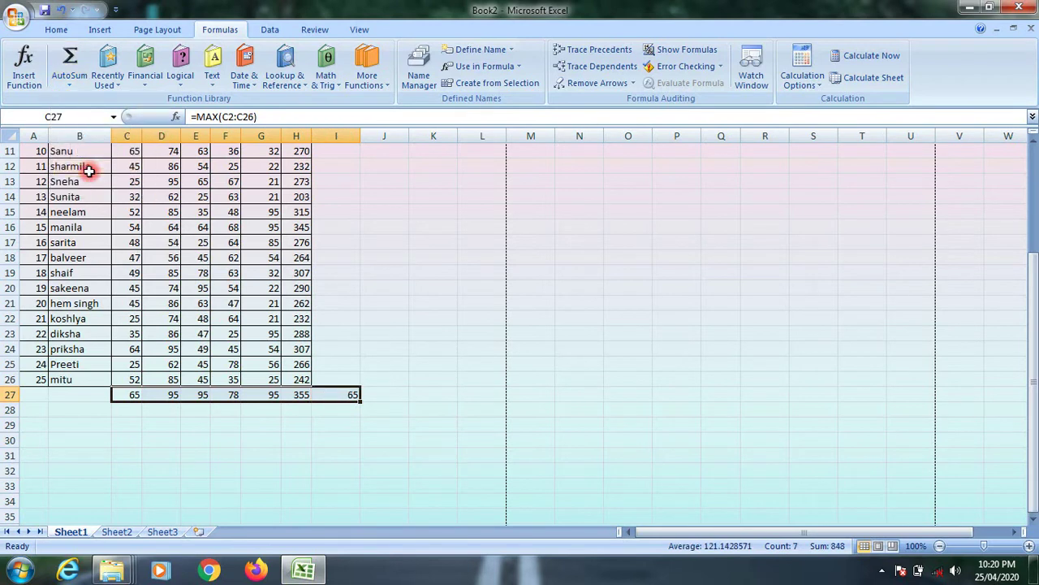
left_click(332, 438)
left_click(333, 394)
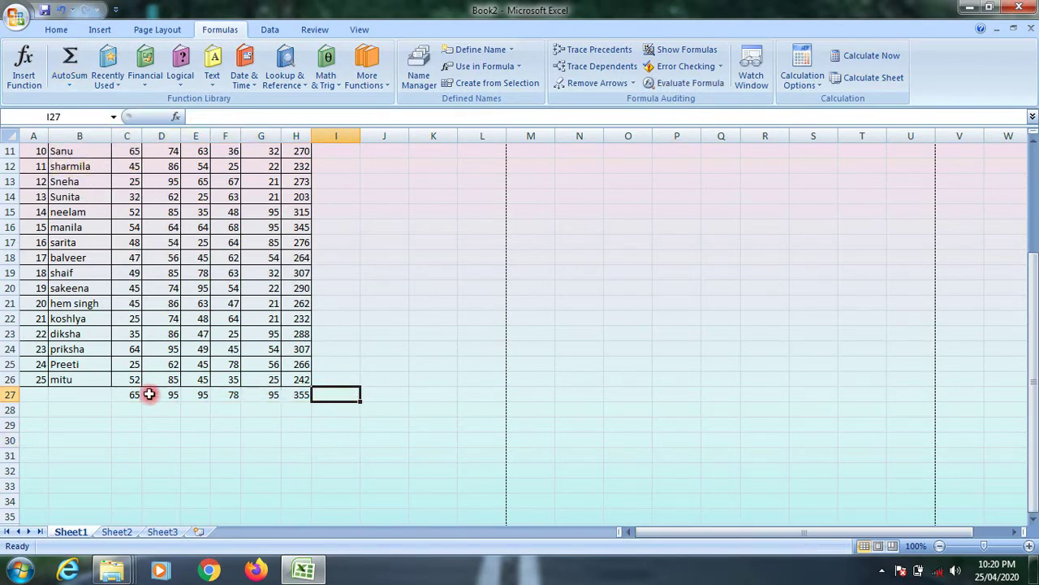
left_click_drag(146, 393, 323, 393)
key("Delete")
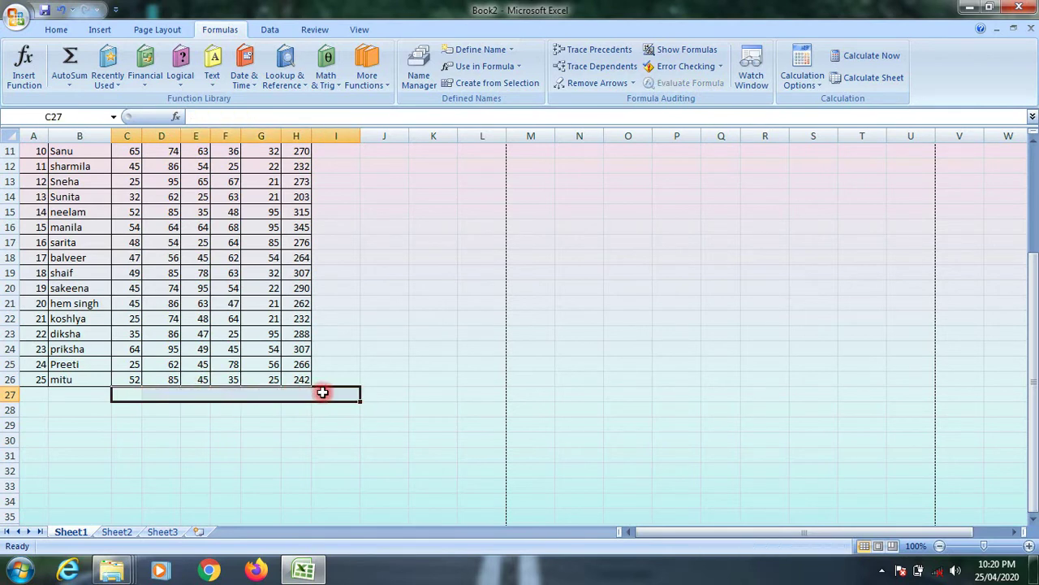
Step: Find each column's minimum in C27:H27 by applying AutoSum's Min to C2:C26 and filling across, and clear the results
left_click(128, 398)
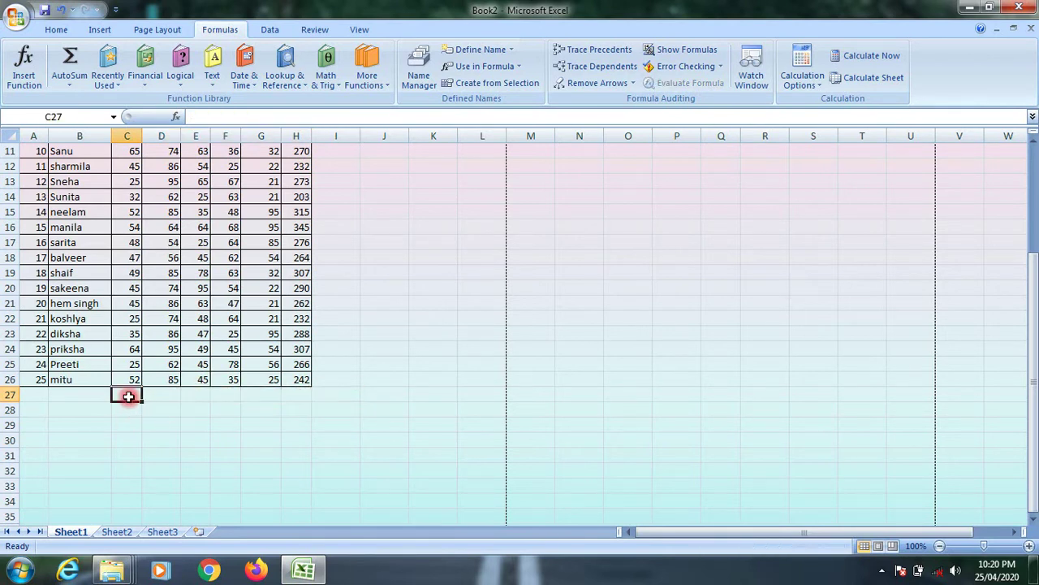
left_click(70, 83)
left_click(94, 171)
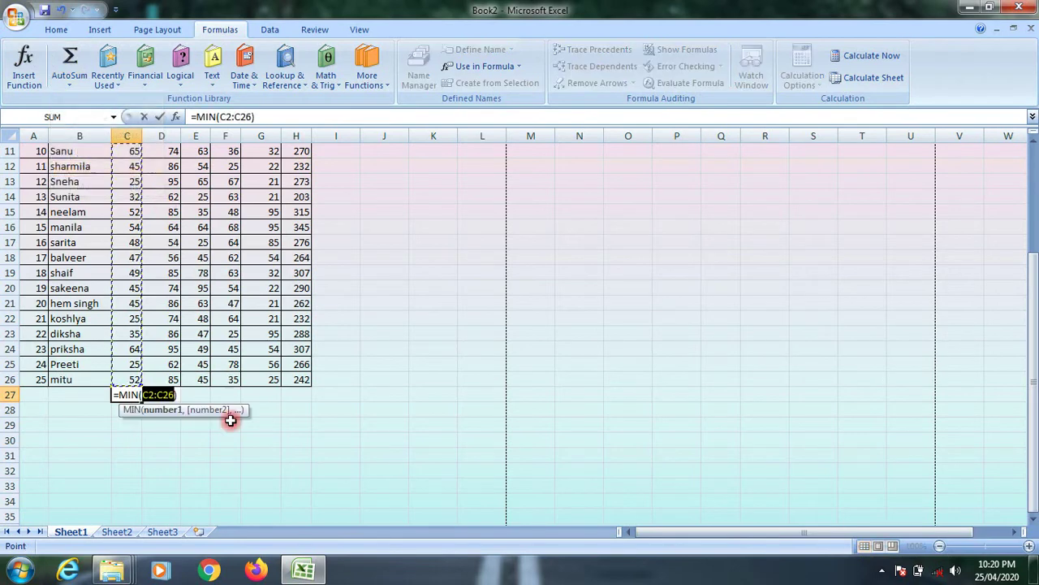
key("Return")
left_click(122, 393)
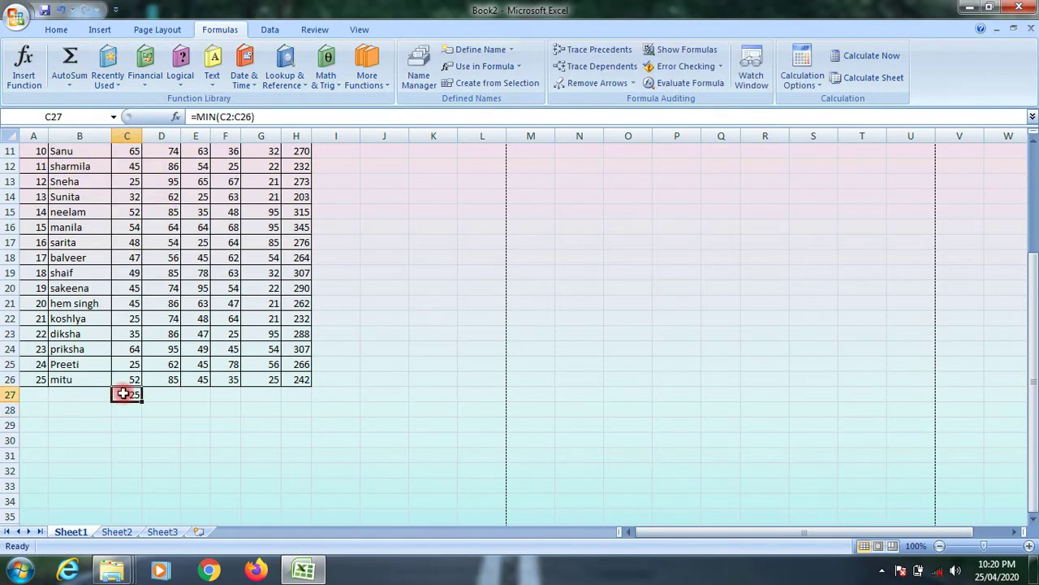
left_click_drag(142, 403, 310, 398)
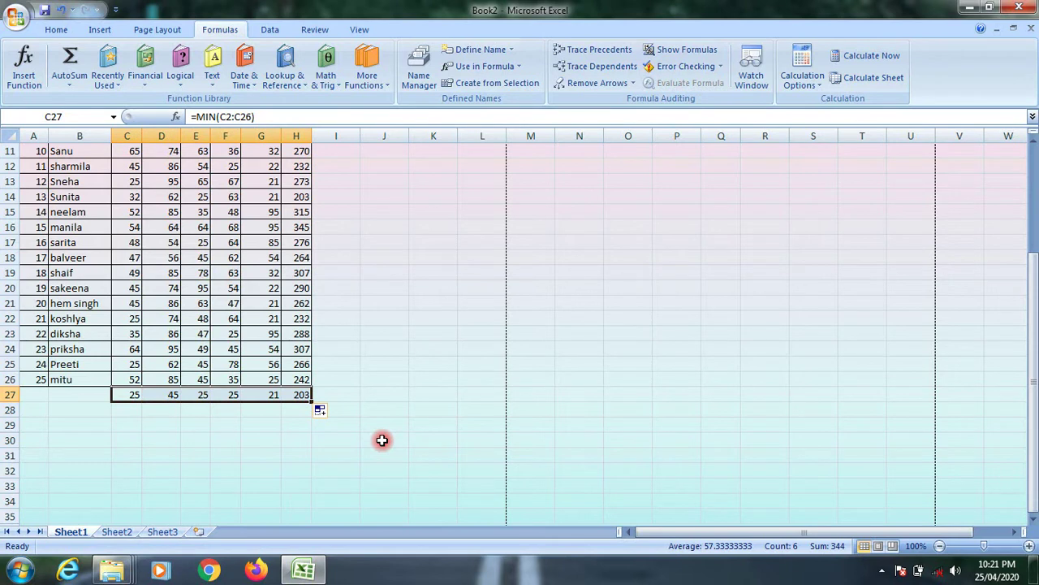
key("Delete")
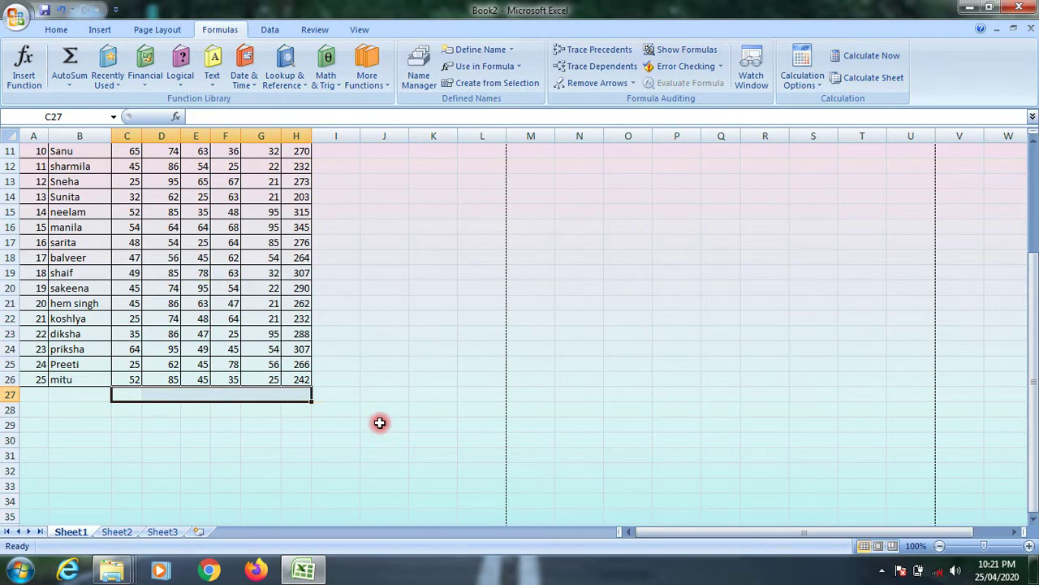
Step: View the Insert Function dialog through AutoSum's More Functions option, and close it without inserting anything
left_click(69, 84)
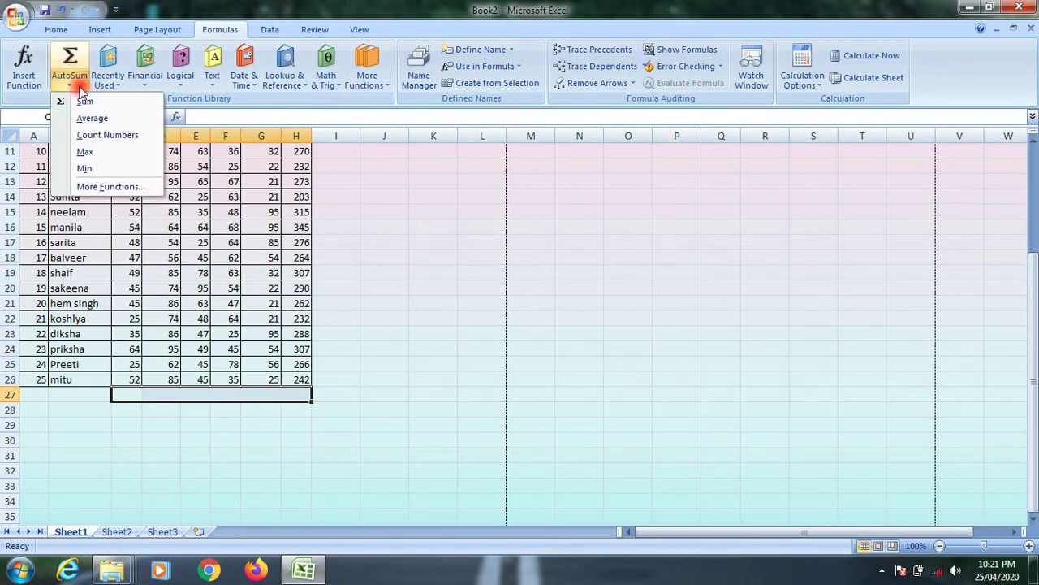
left_click(101, 187)
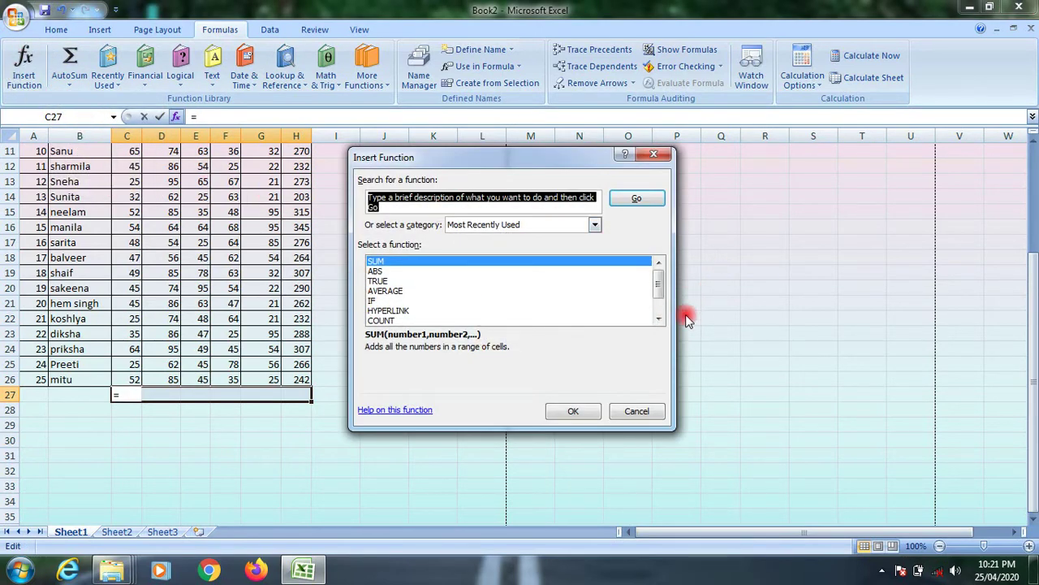
left_click(637, 411)
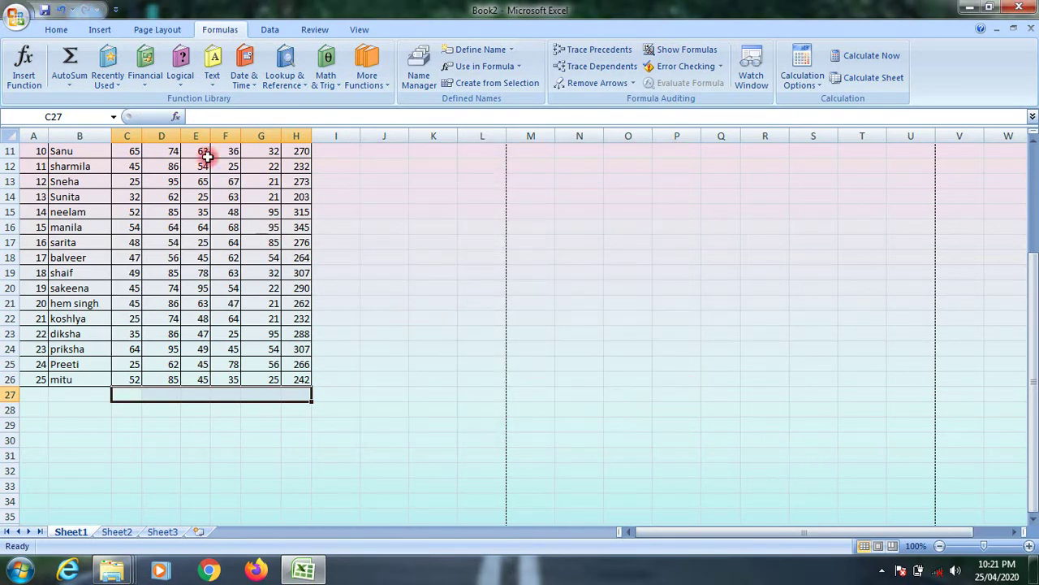
Step: Total the Hindi marks C2:C26 in C27 with SUM from the recently used functions
left_click(114, 81)
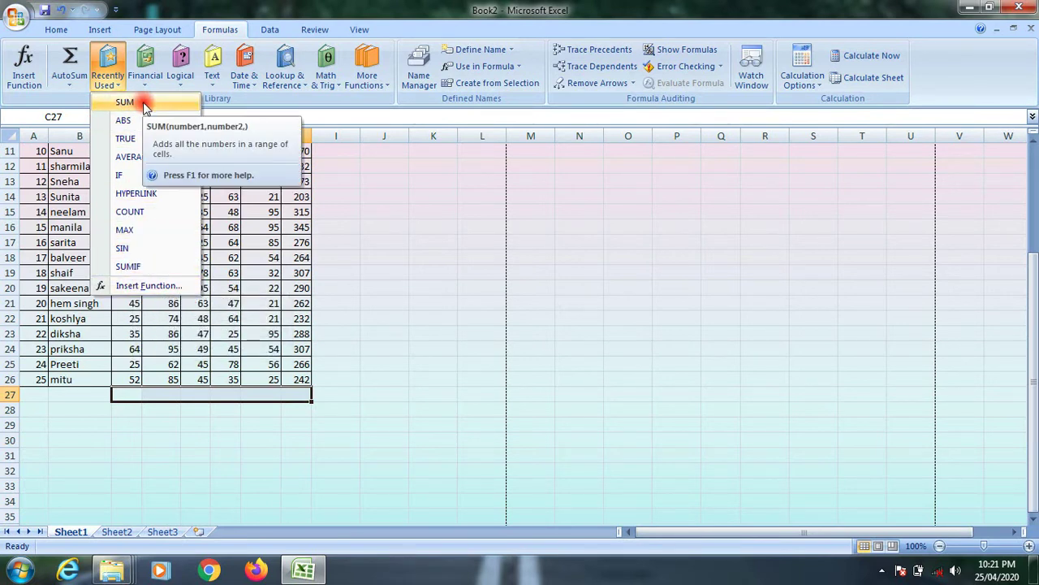
left_click(135, 397)
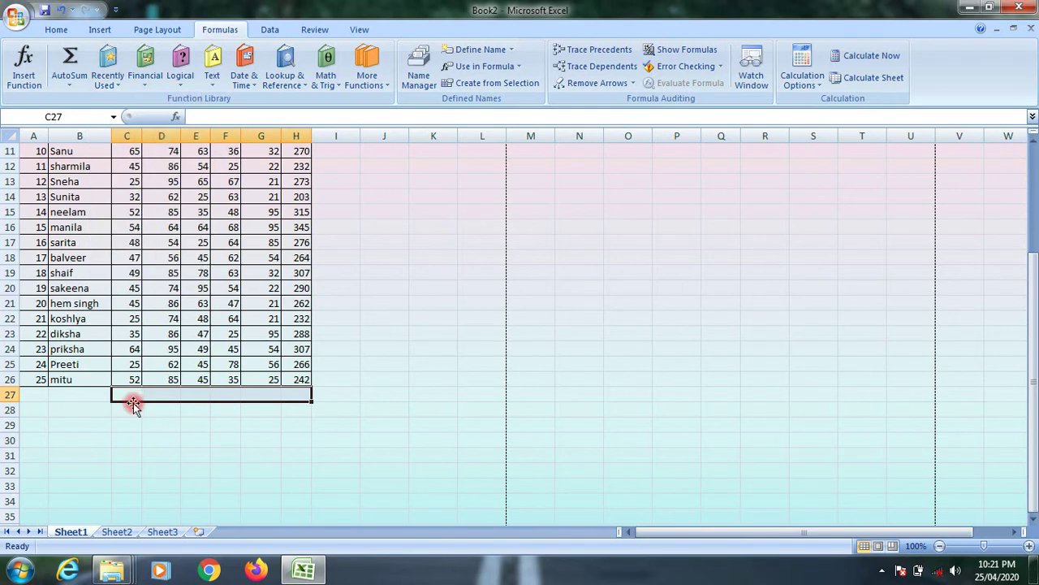
left_click(118, 87)
left_click(126, 101)
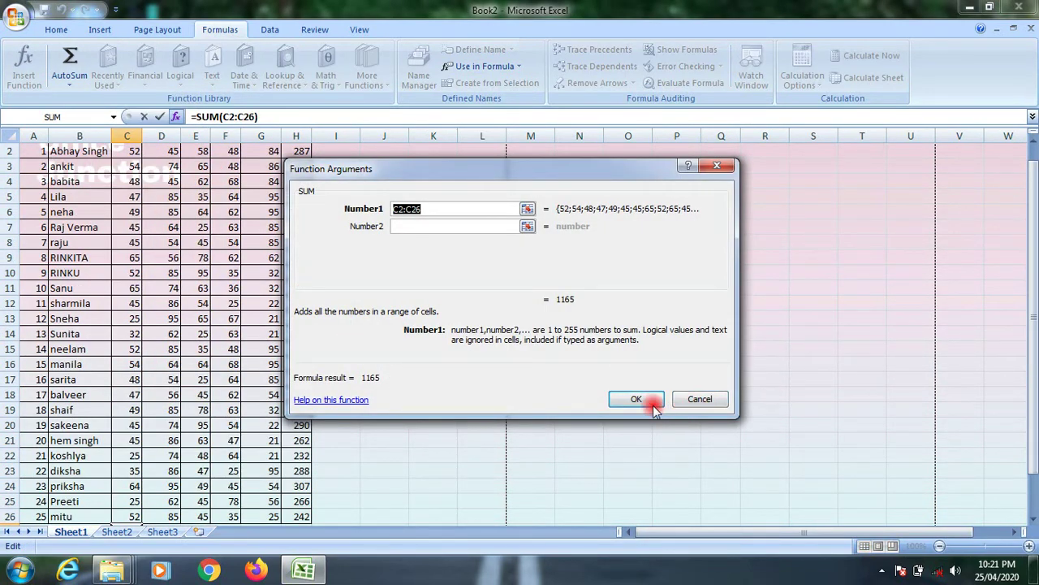
left_click(636, 399)
scroll(445, 389, "up", 1)
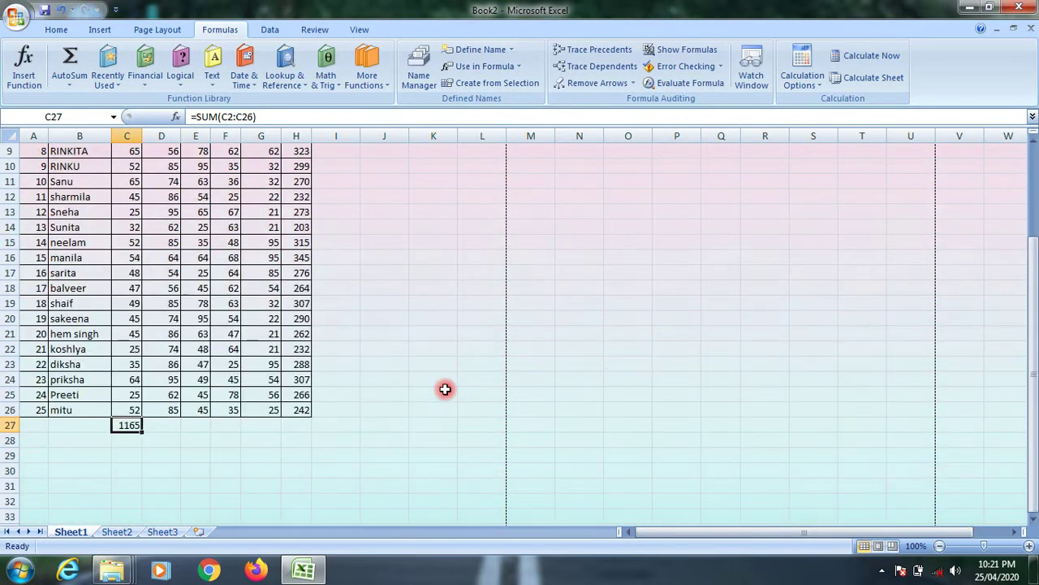
left_click(123, 85)
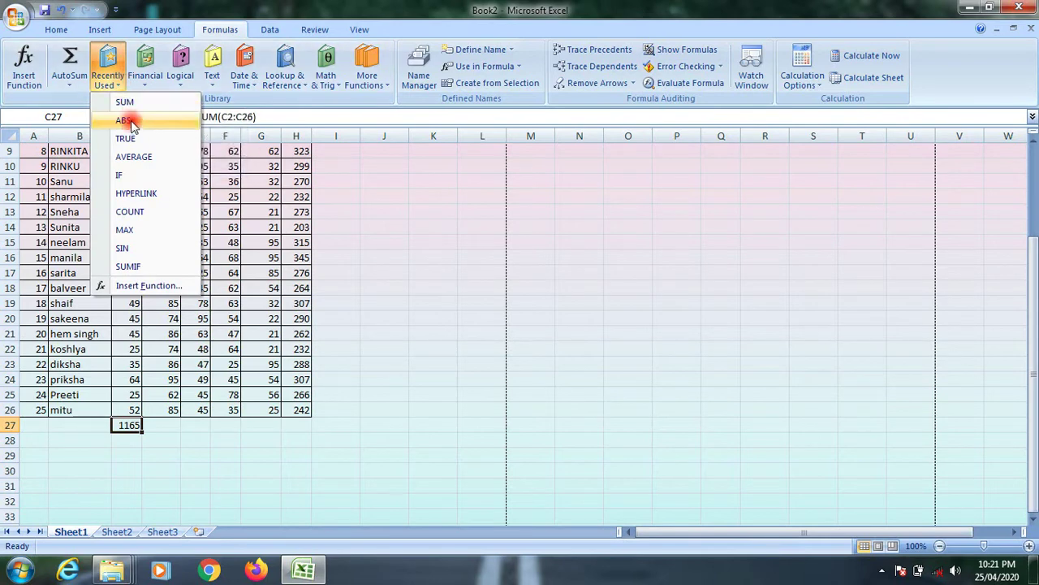
left_click(130, 121)
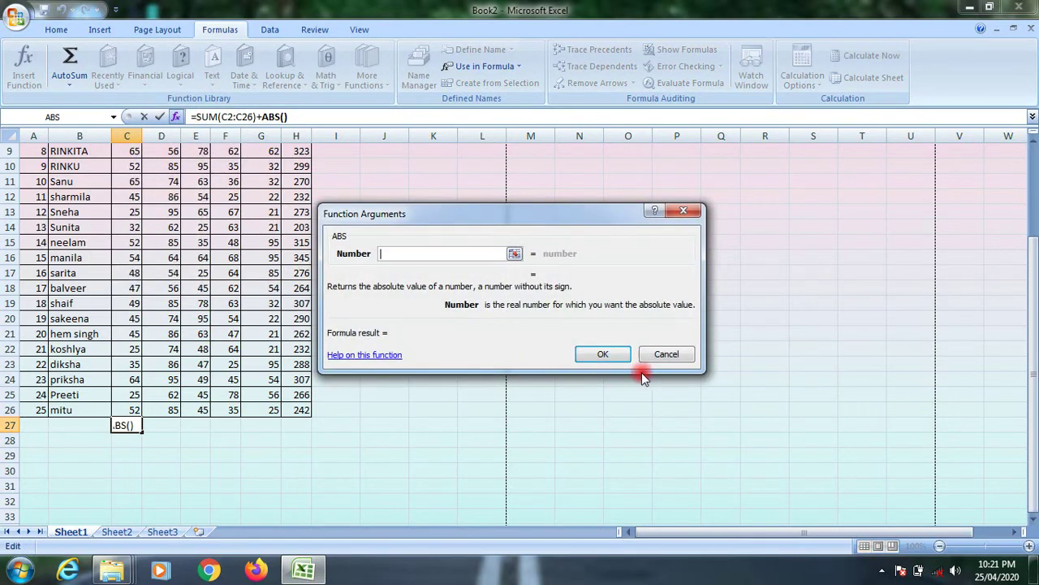
left_click(667, 354)
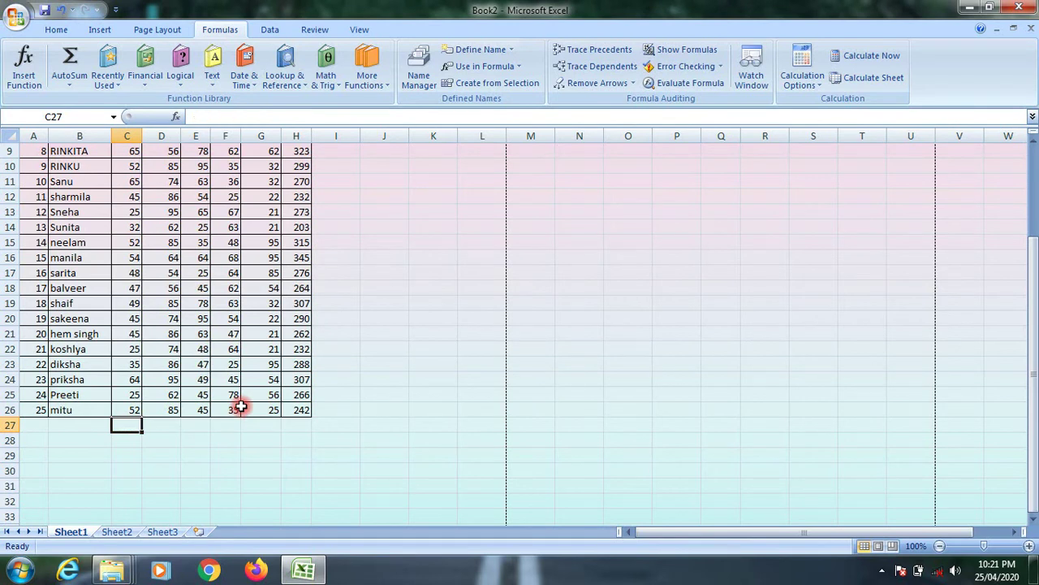
Step: Enter -52 in C31 and 52 in C32 as sample numbers below the table
key("Down")
key("Down")
key("Down")
key("Down")
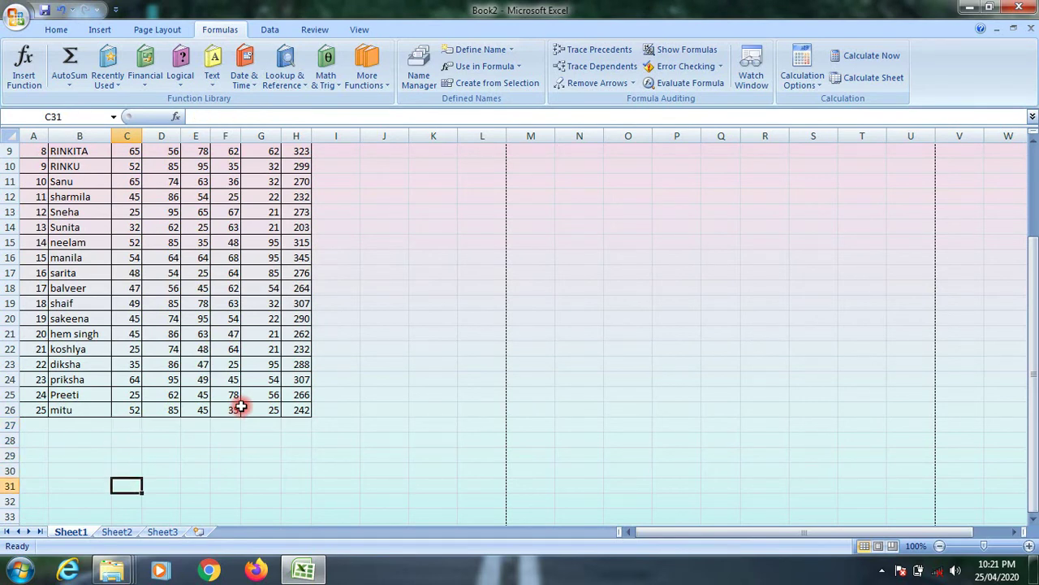
type("-52")
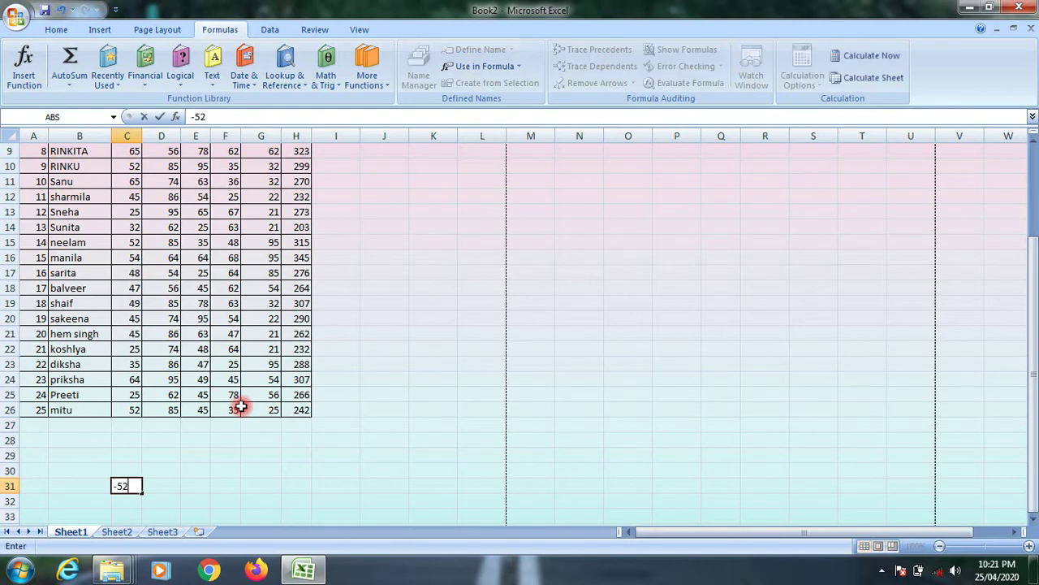
key("Return")
type("52")
key("Return")
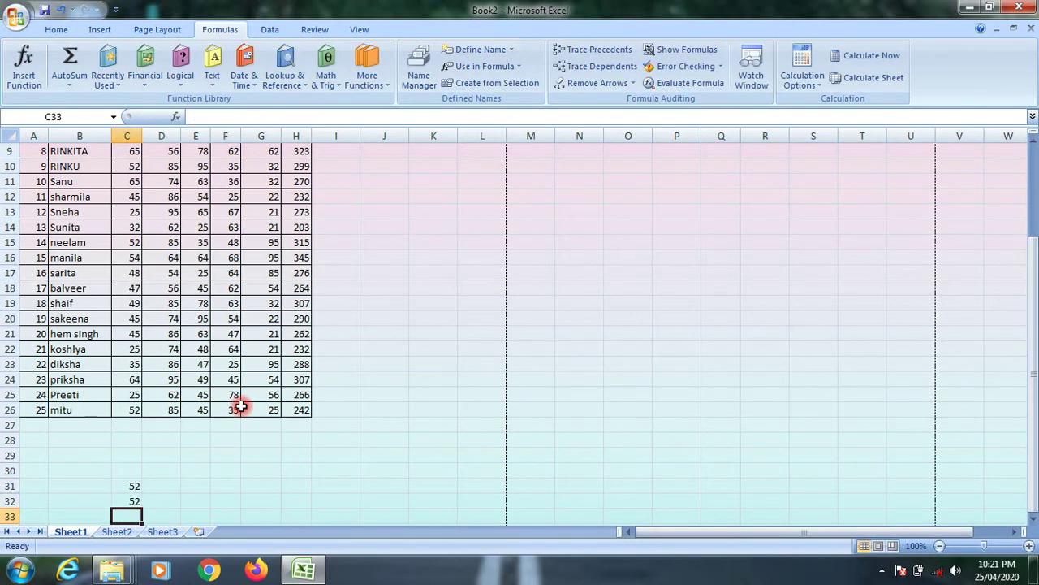
Step: Get the absolute value of C31 in D31 with ABS from the recently used functions
left_click(165, 484)
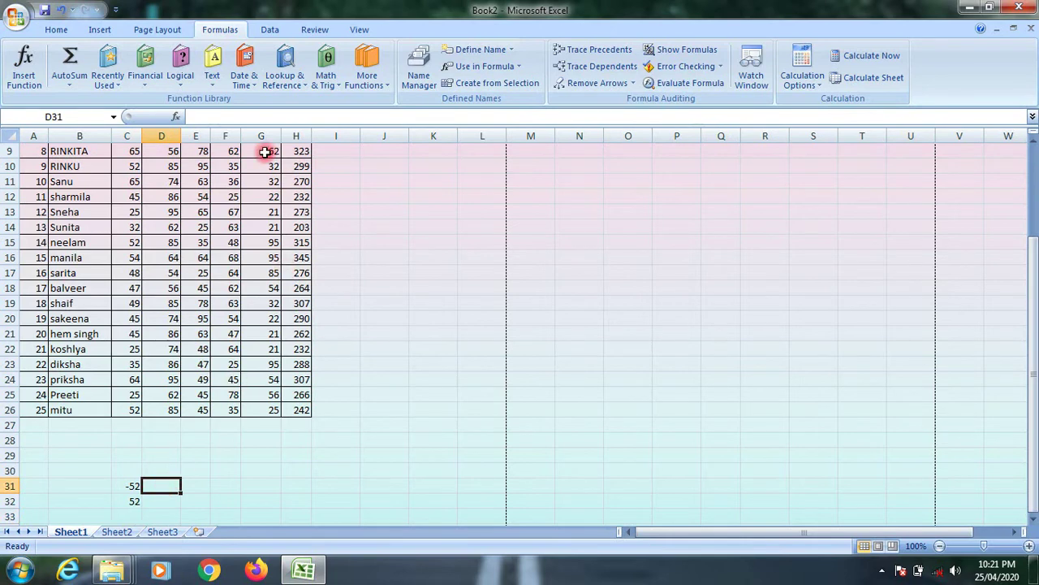
left_click(109, 80)
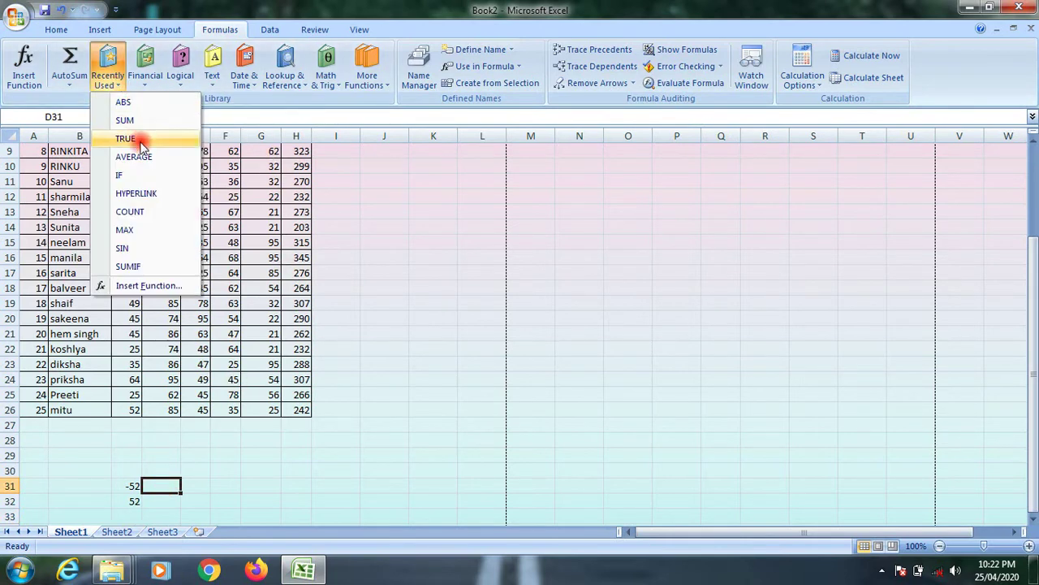
left_click(128, 103)
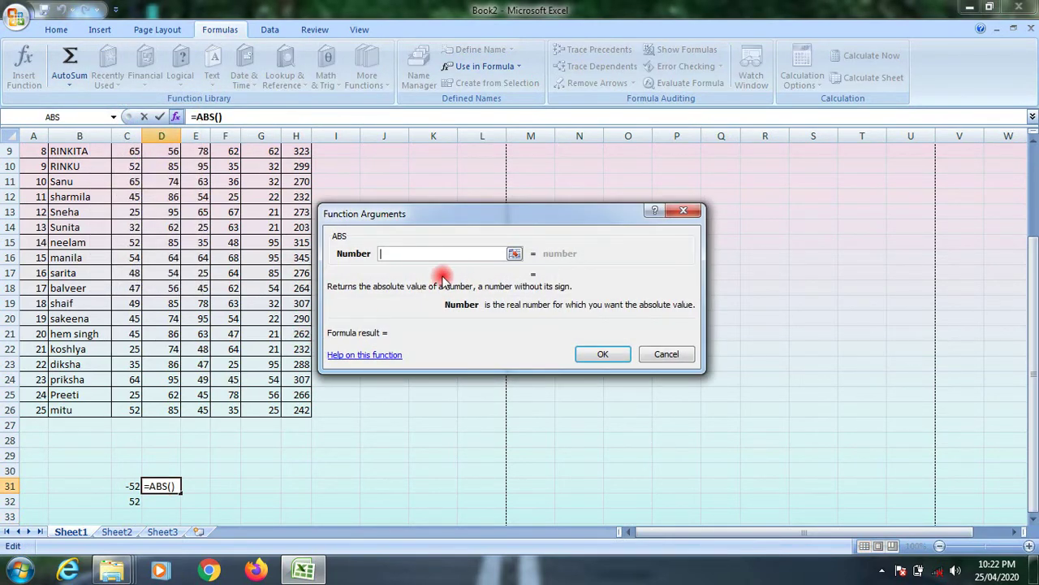
left_click(125, 485)
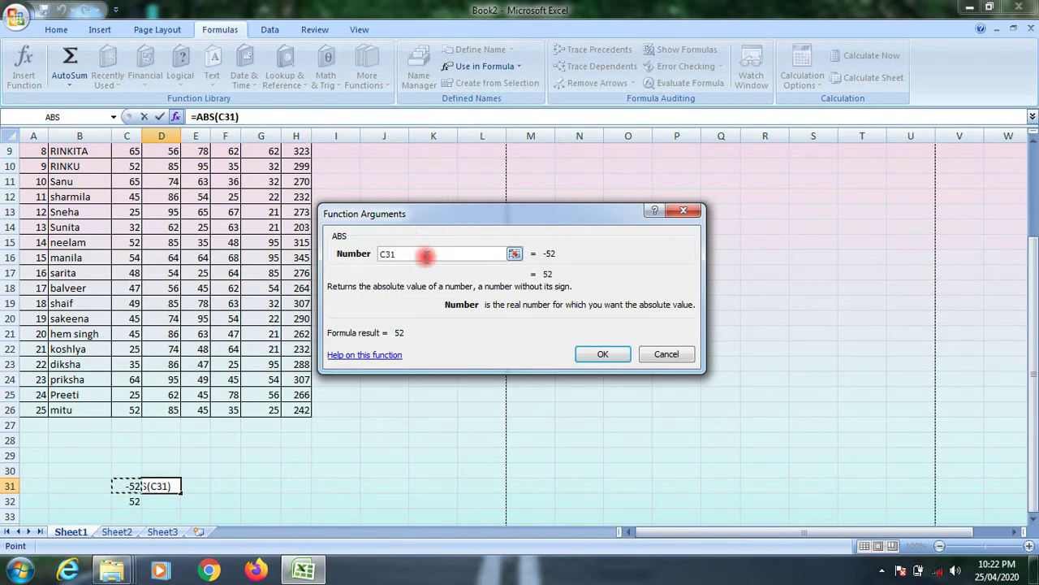
left_click(614, 354)
left_click(333, 502)
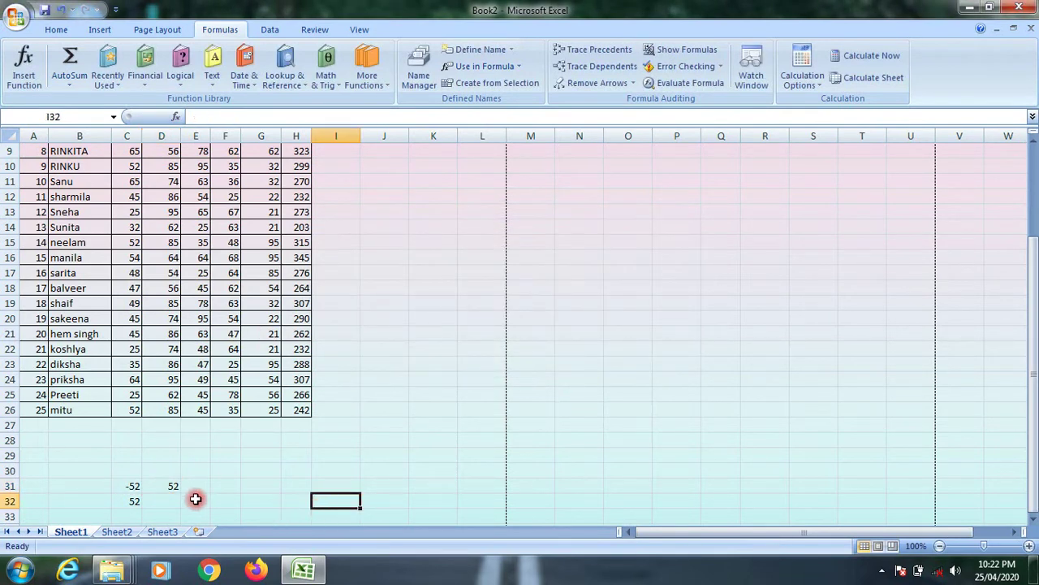
left_click(166, 487)
Step: Get the absolute value of C32 in D32 with the recently used ABS function
left_click(163, 501)
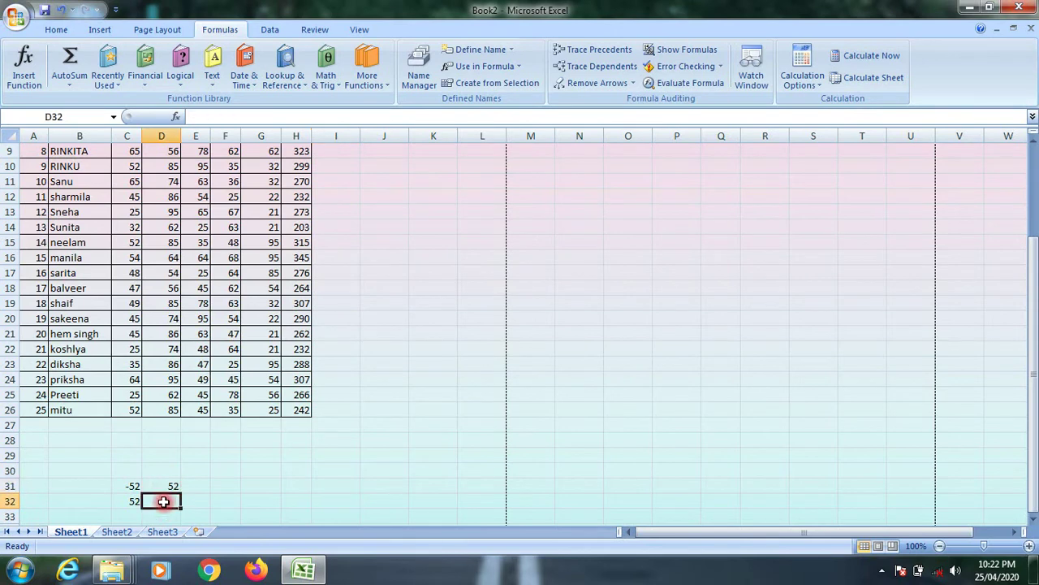
left_click(107, 77)
left_click(99, 96)
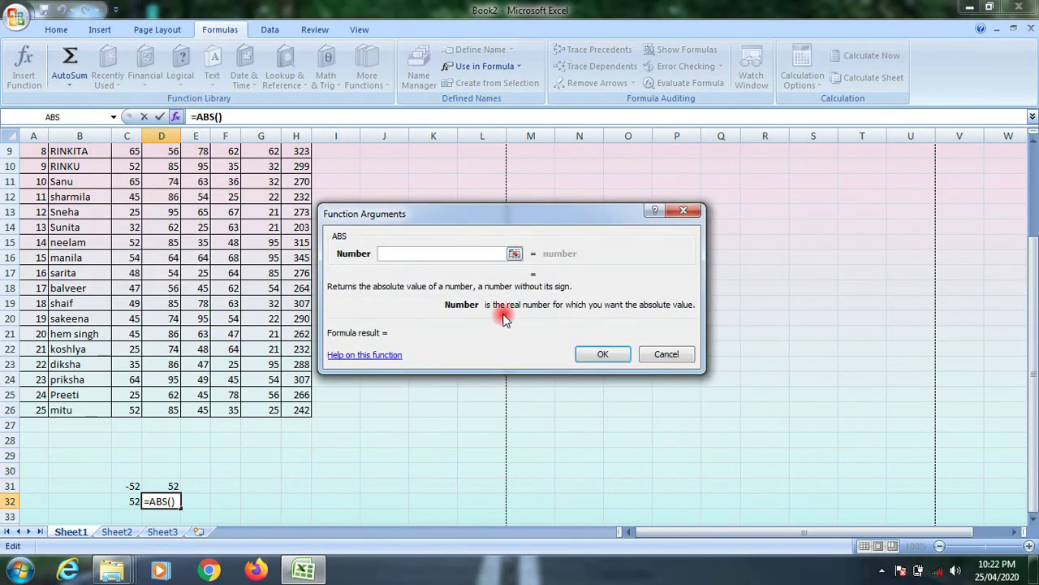
left_click(134, 501)
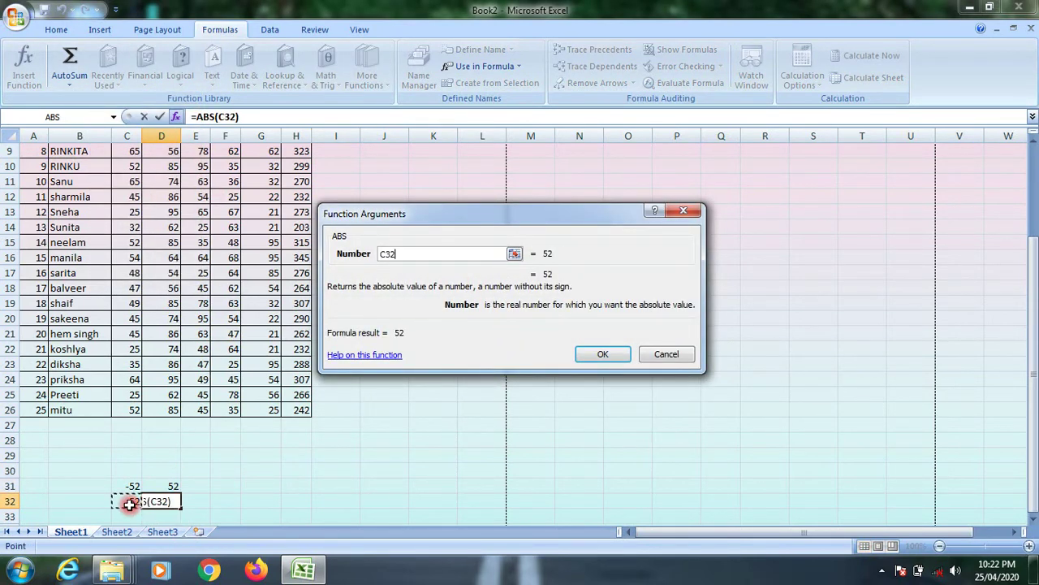
left_click(601, 355)
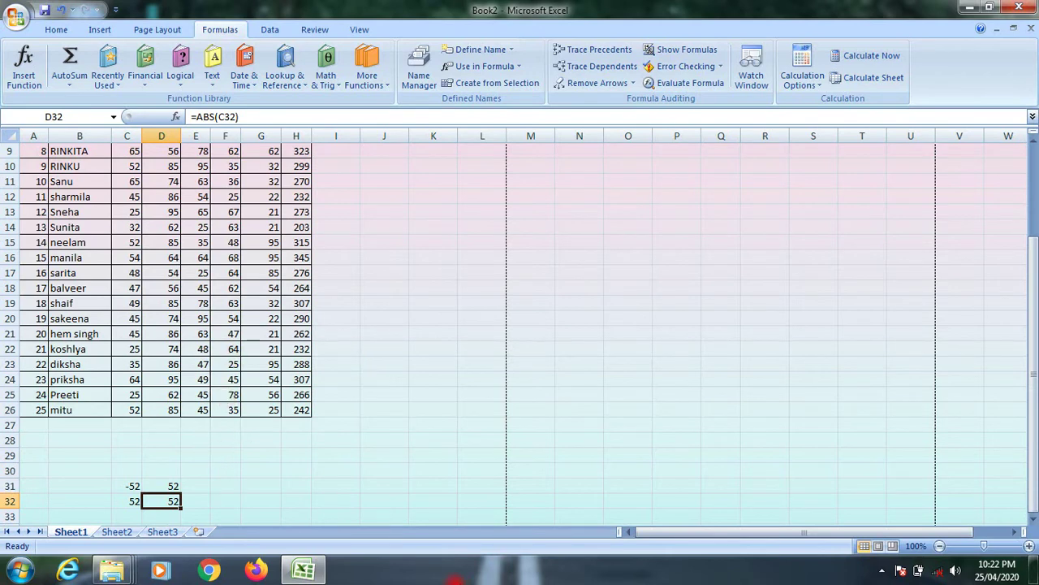
Step: Preview the recently used TRUE function on D32, cancel it without inserting, and clear D32
left_click(107, 80)
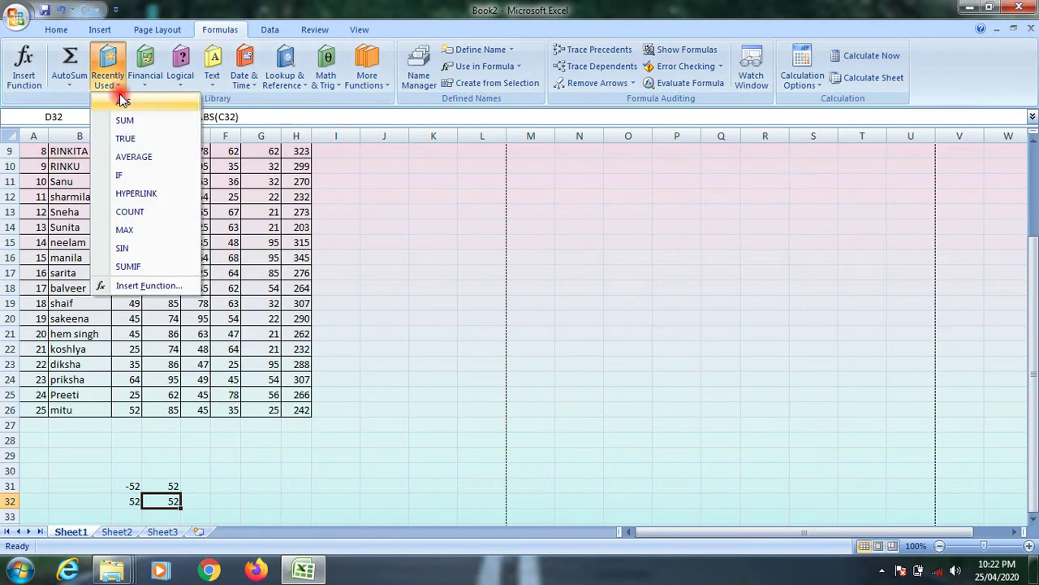
left_click(128, 138)
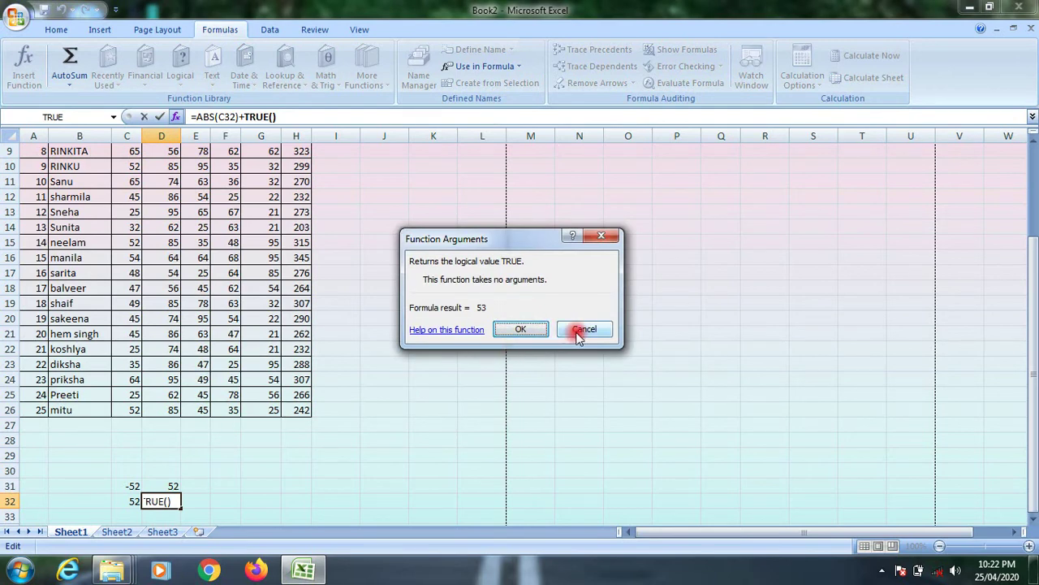
left_click(578, 336)
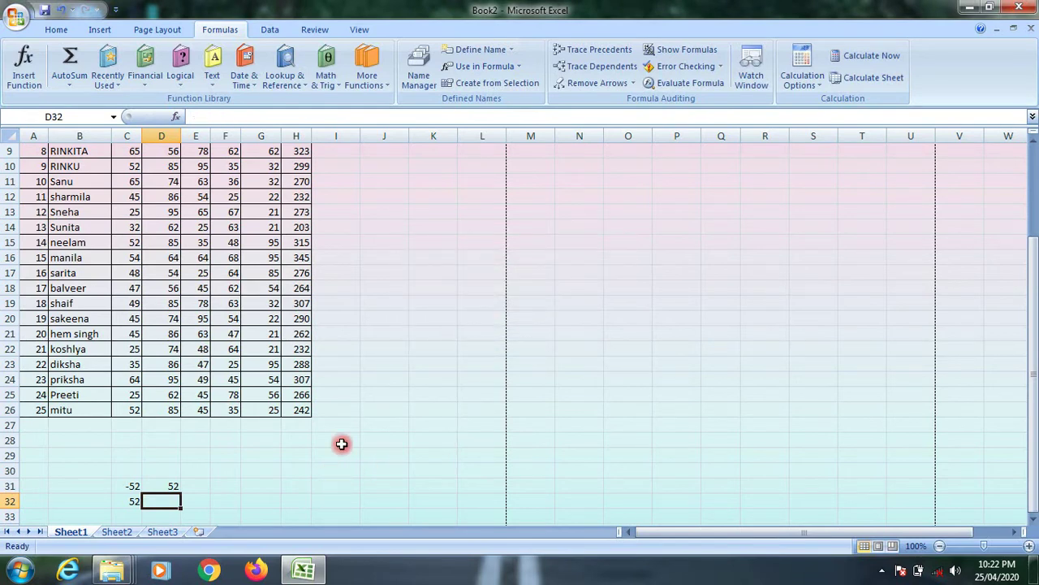
Step: Try to enter the formula =true(C32 in D32 by hand, and dismiss the resulting alert
left_click(110, 81)
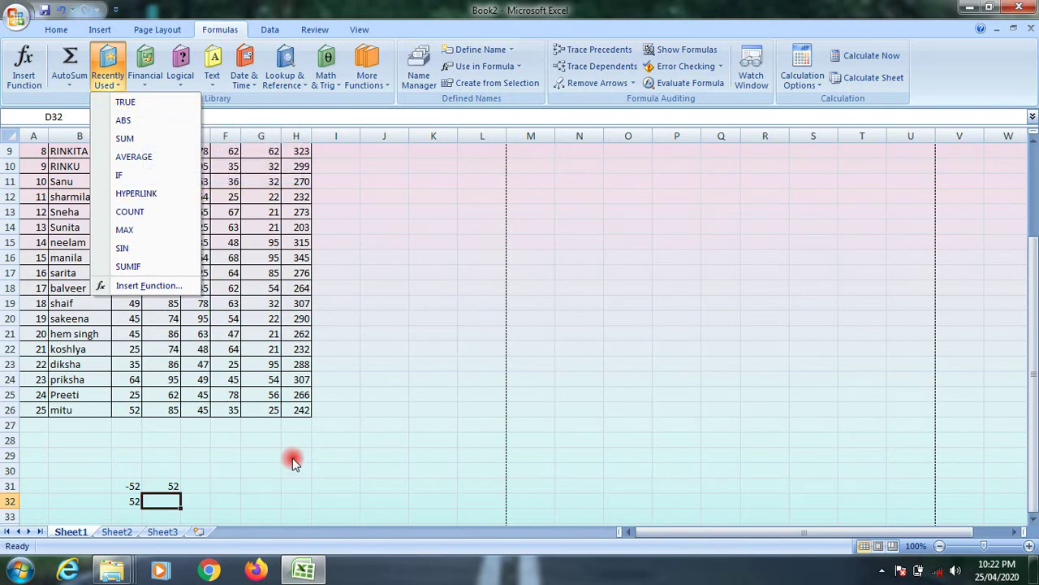
left_click(165, 497)
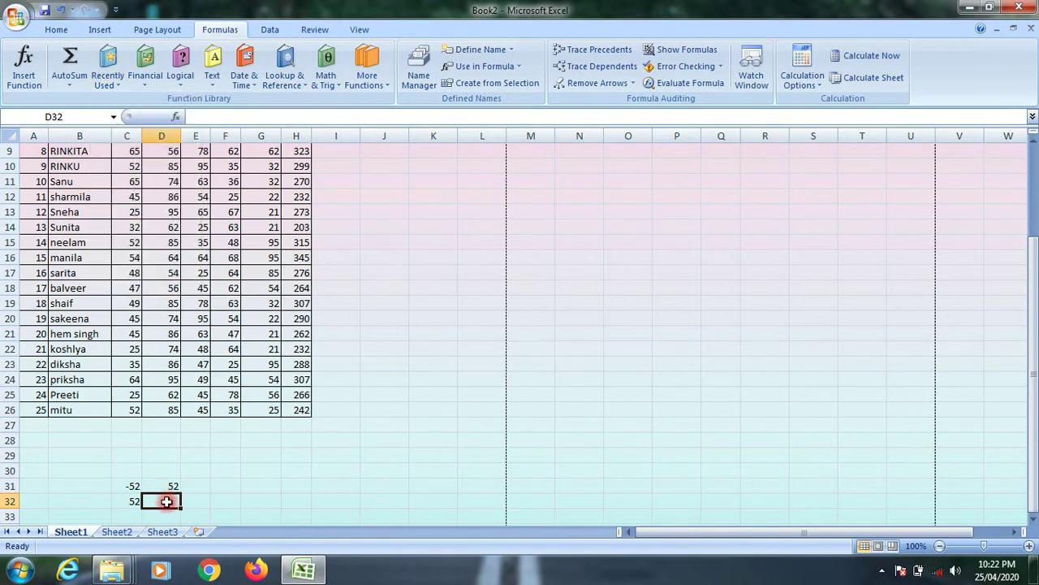
type("=t")
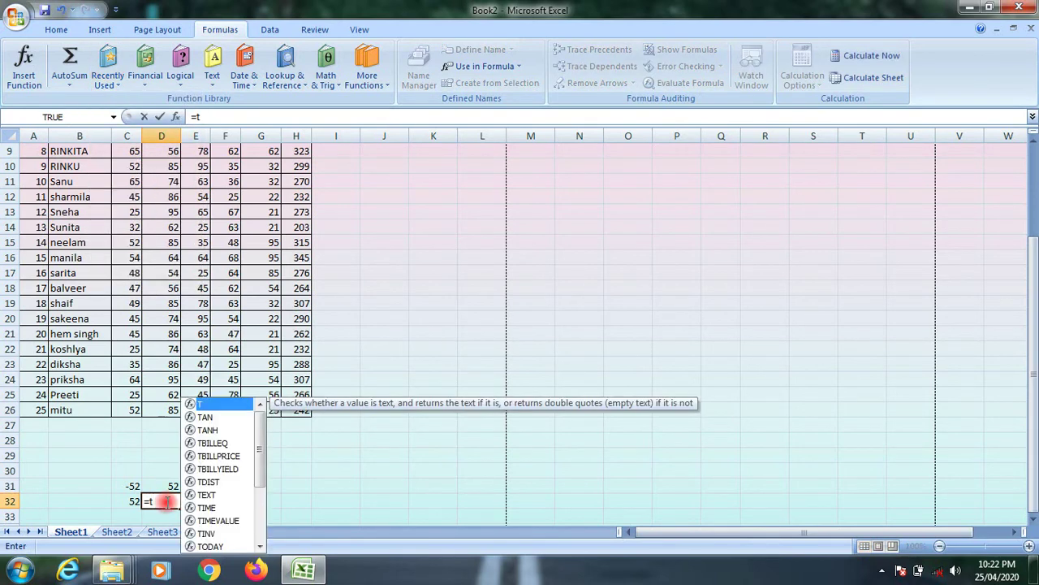
type("r")
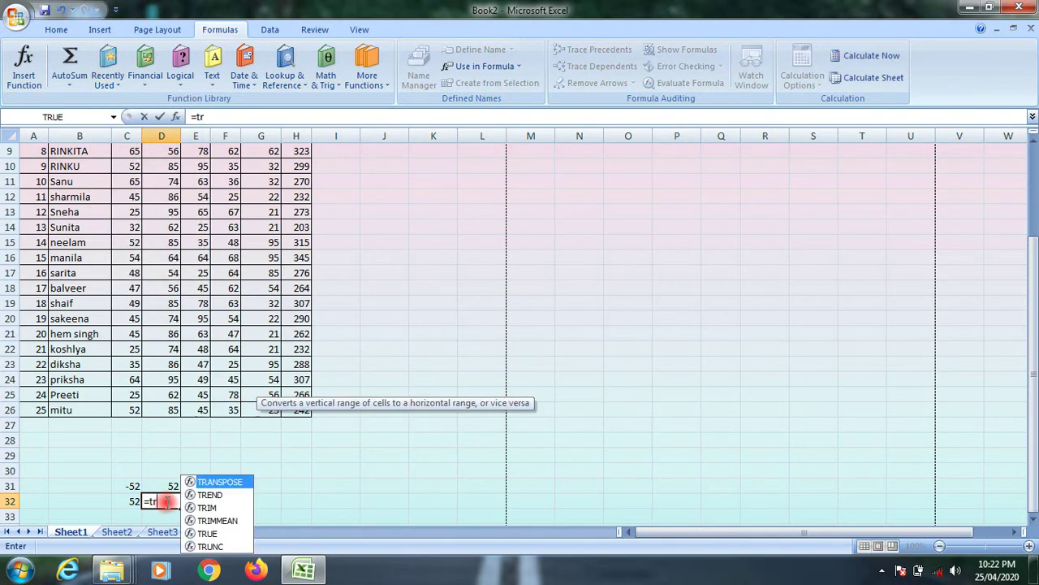
type("ue(")
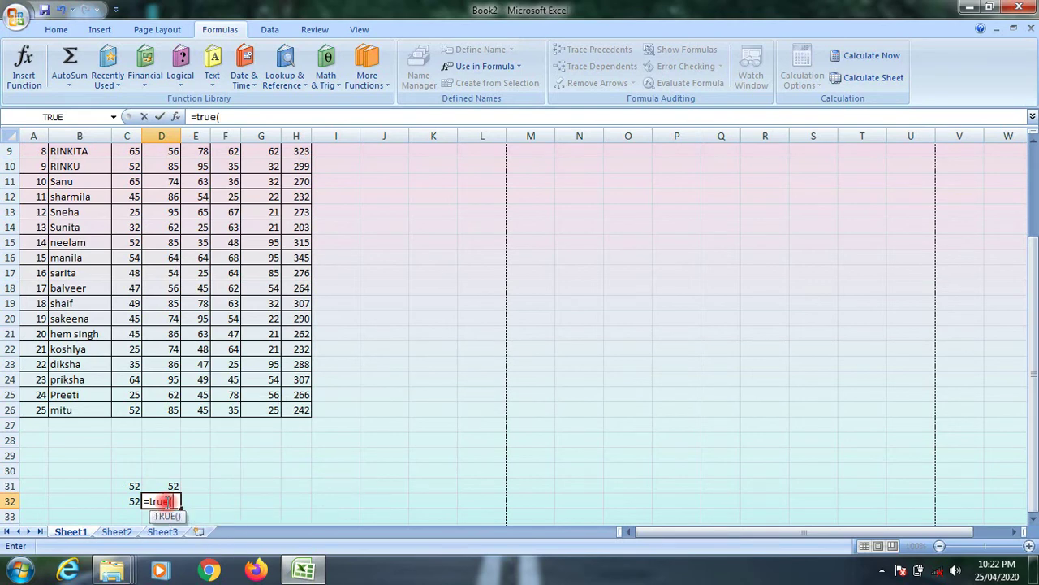
left_click(127, 500)
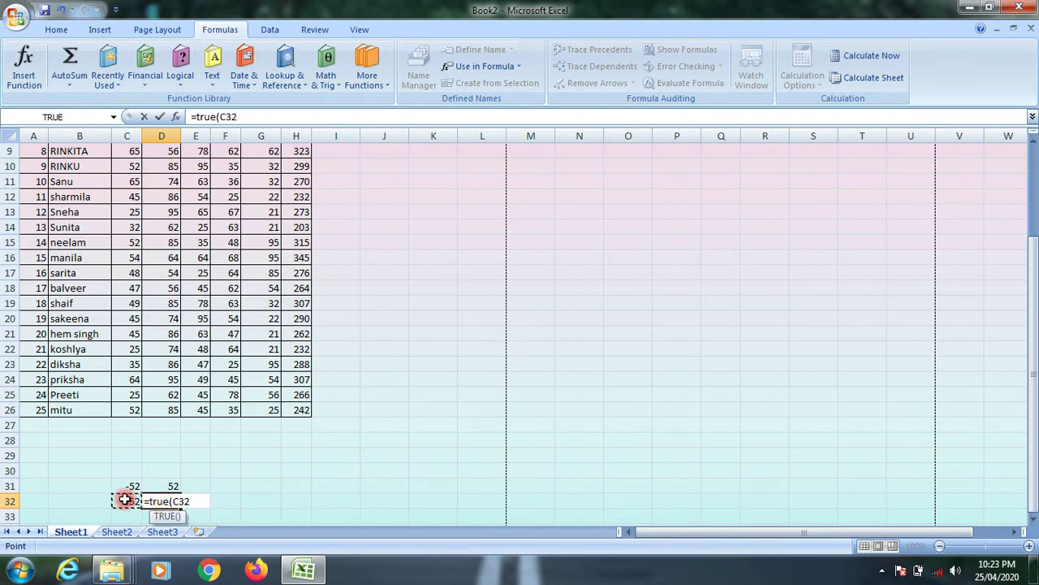
key("Return")
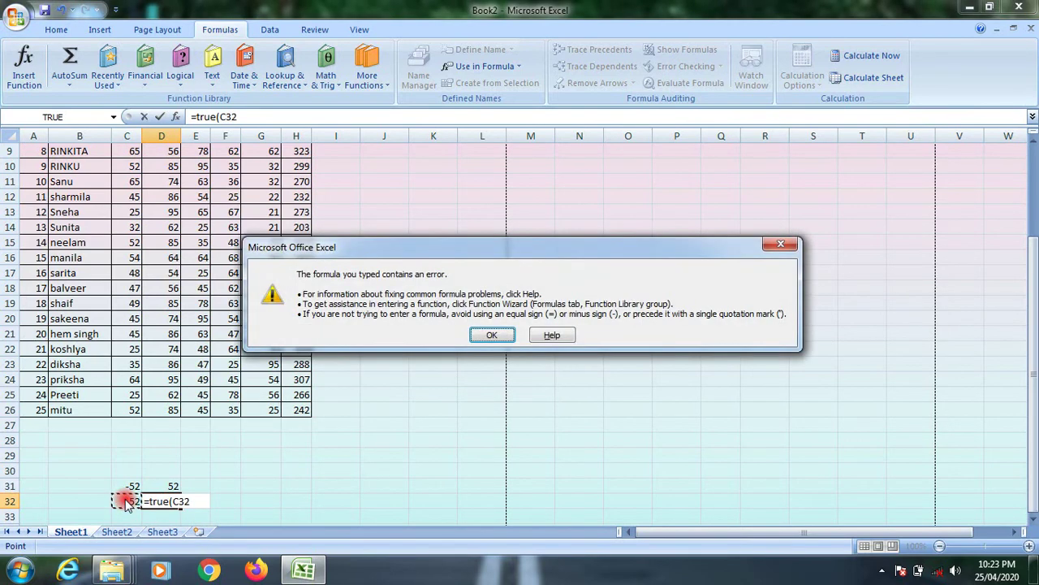
left_click(492, 335)
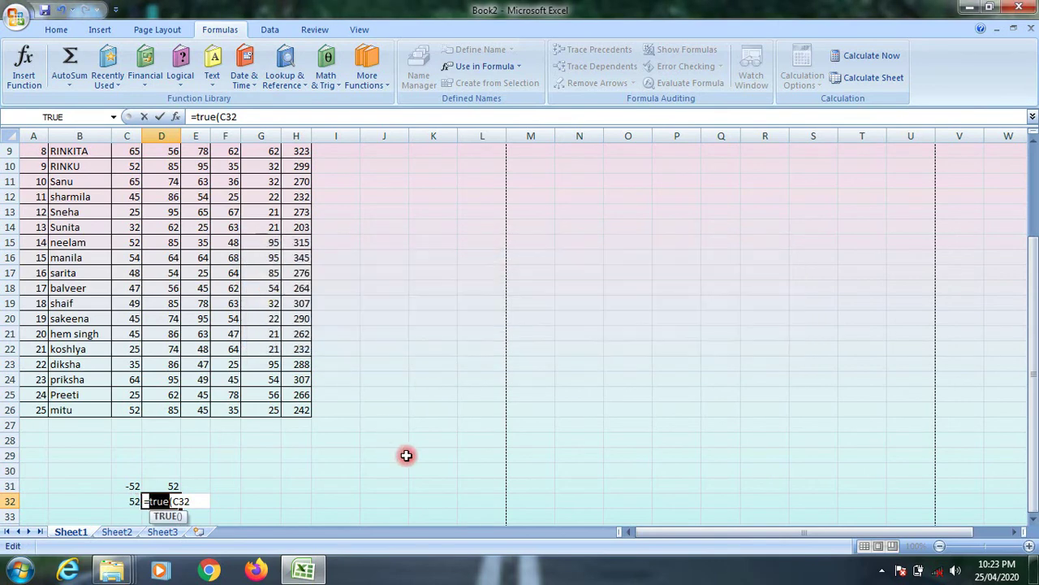
Step: Erase the attempted TRUE formula so that D32 is left empty
left_click(193, 502)
key("BackSpace")
key("BackSpace")
key("BackSpace")
key("BackSpace")
key("BackSpace")
key("BackSpace")
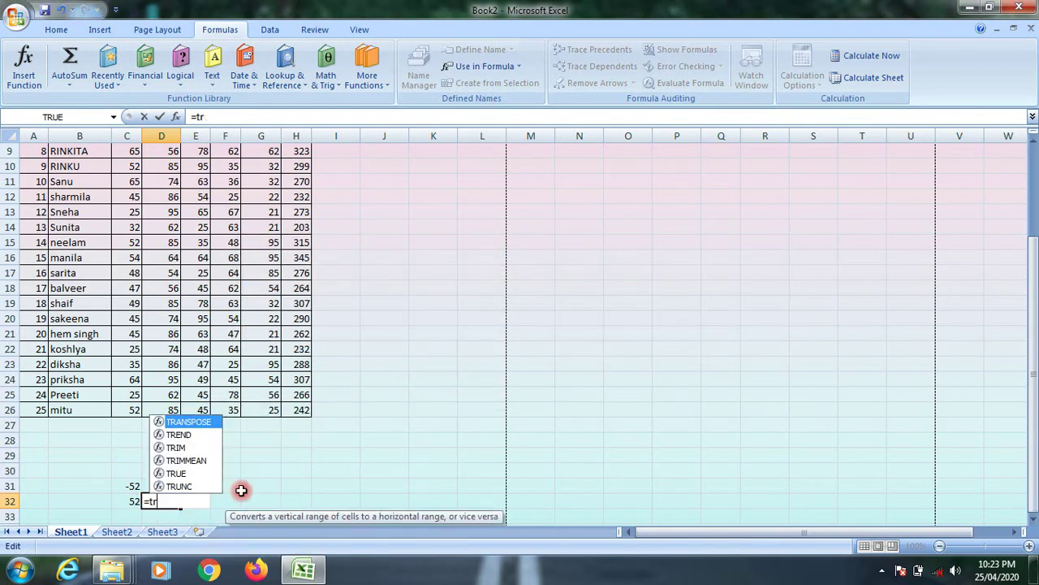
left_click(285, 486)
Step: Count the numeric marks C2:C26 in C27 with COUNT from the recently used functions
left_click(119, 88)
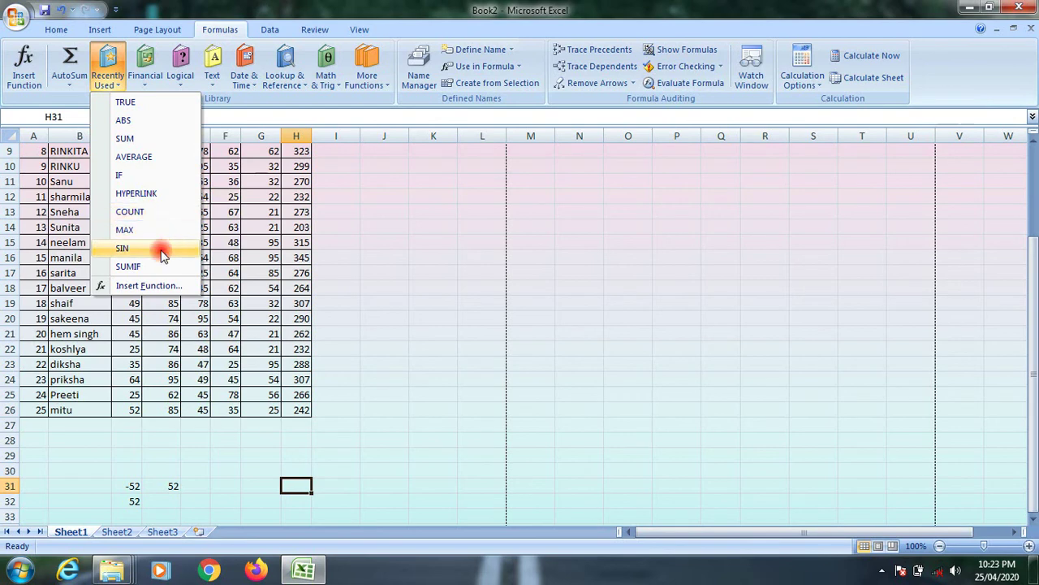
left_click(127, 419)
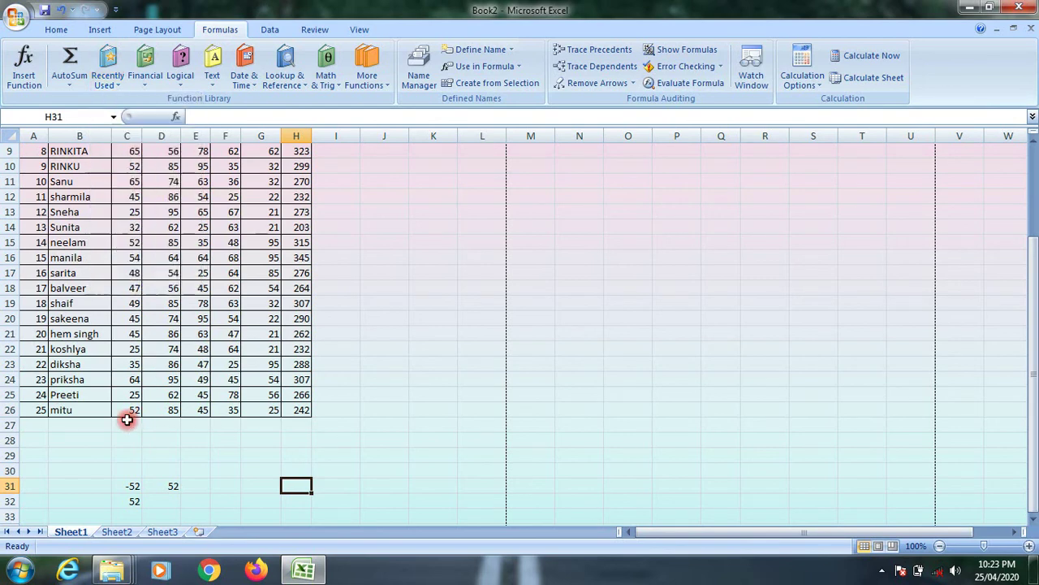
left_click(127, 424)
left_click(107, 65)
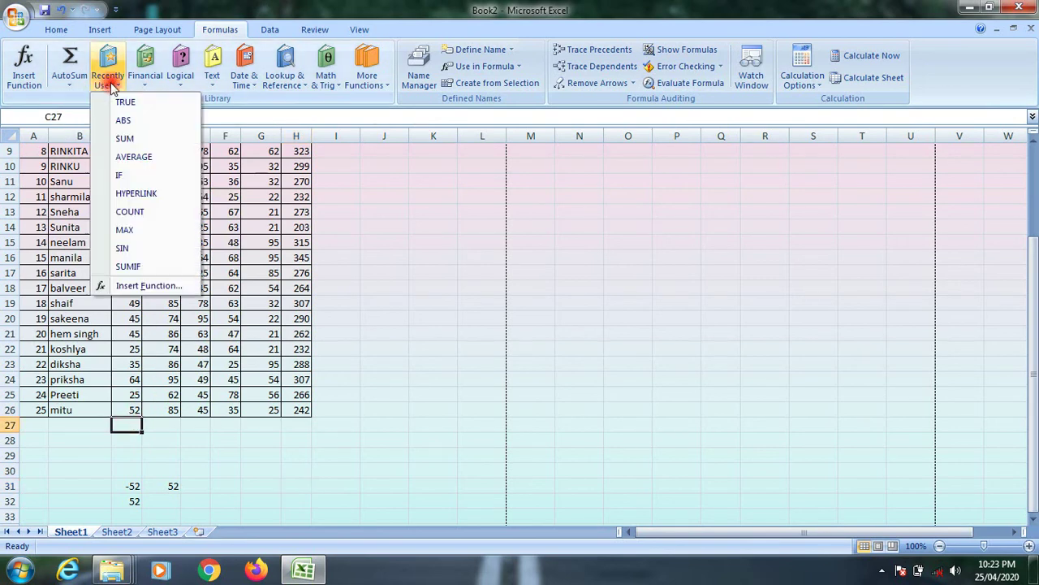
left_click(158, 213)
left_click(624, 399)
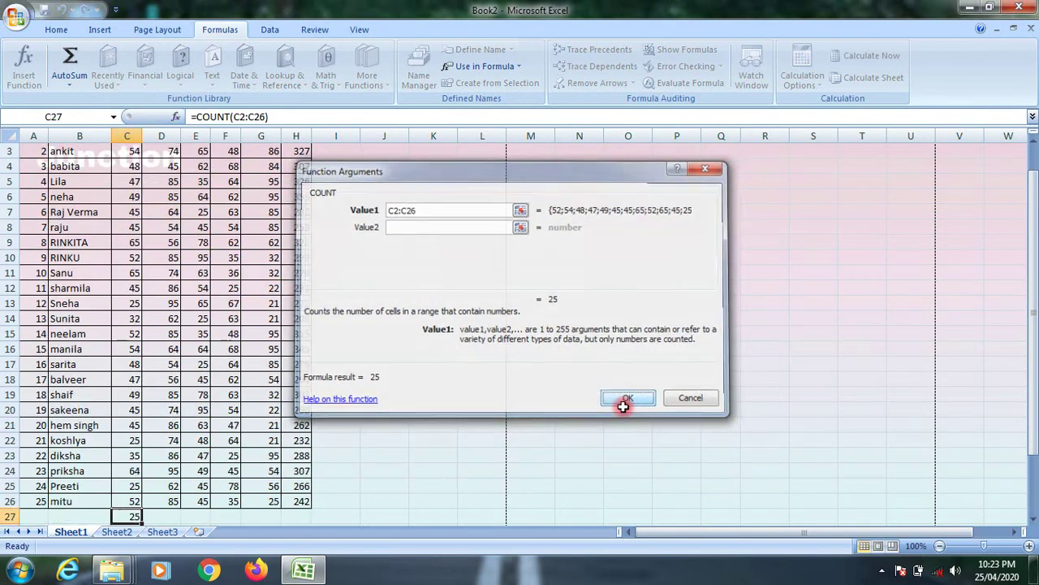
Step: Look through the recently used, Financial, Logical, Text, Date & Time, Lookup & Reference, Math & Trig, Statistical and AutoSum functions
left_click(107, 66)
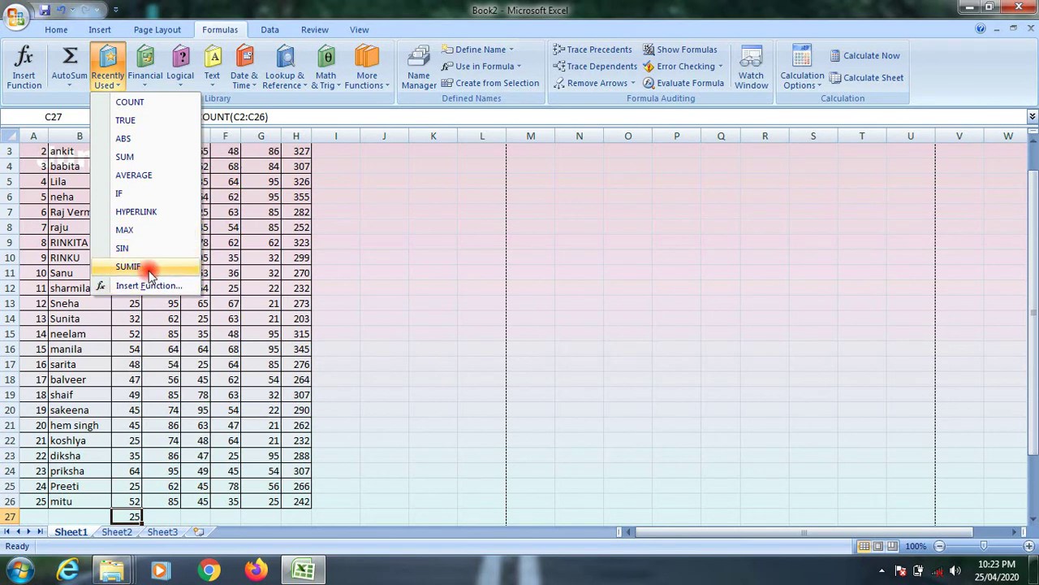
left_click(388, 268)
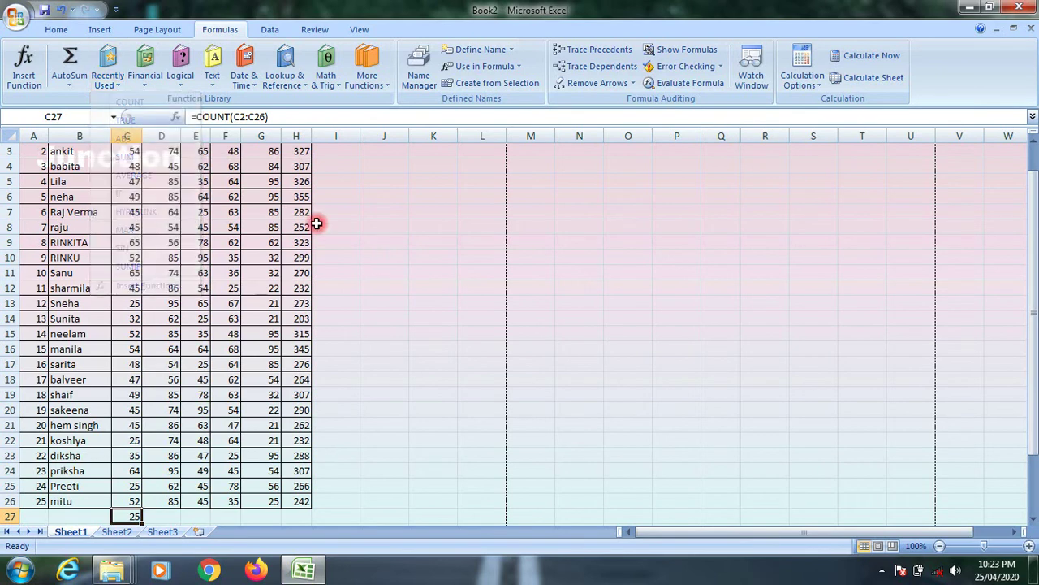
left_click(146, 89)
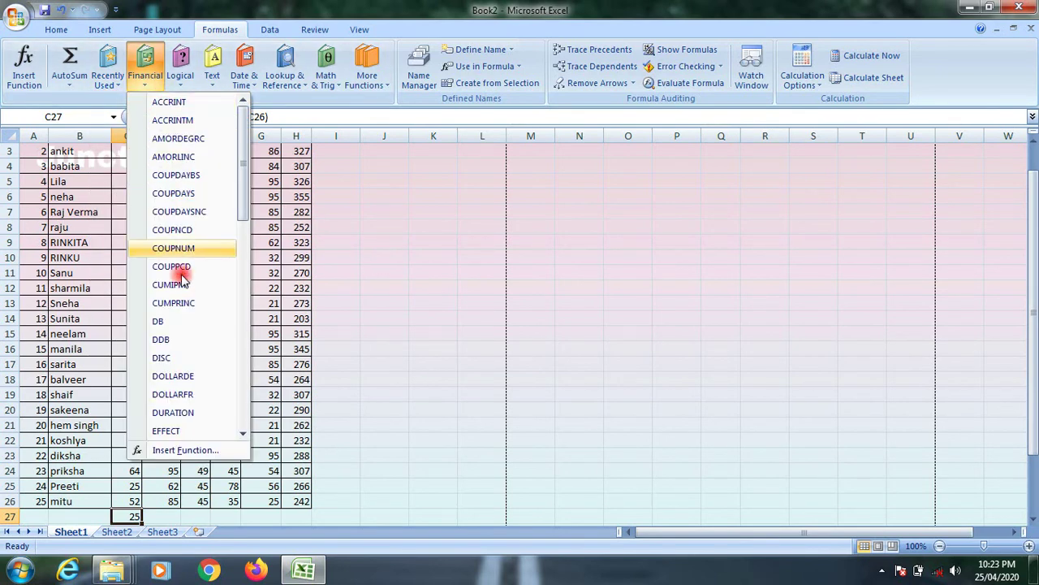
left_click(180, 73)
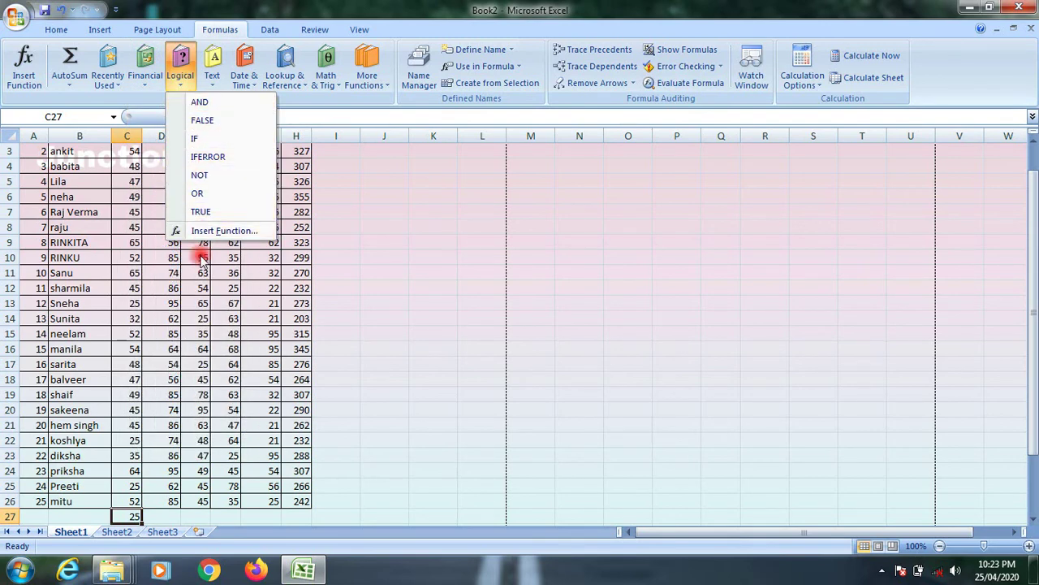
left_click(210, 85)
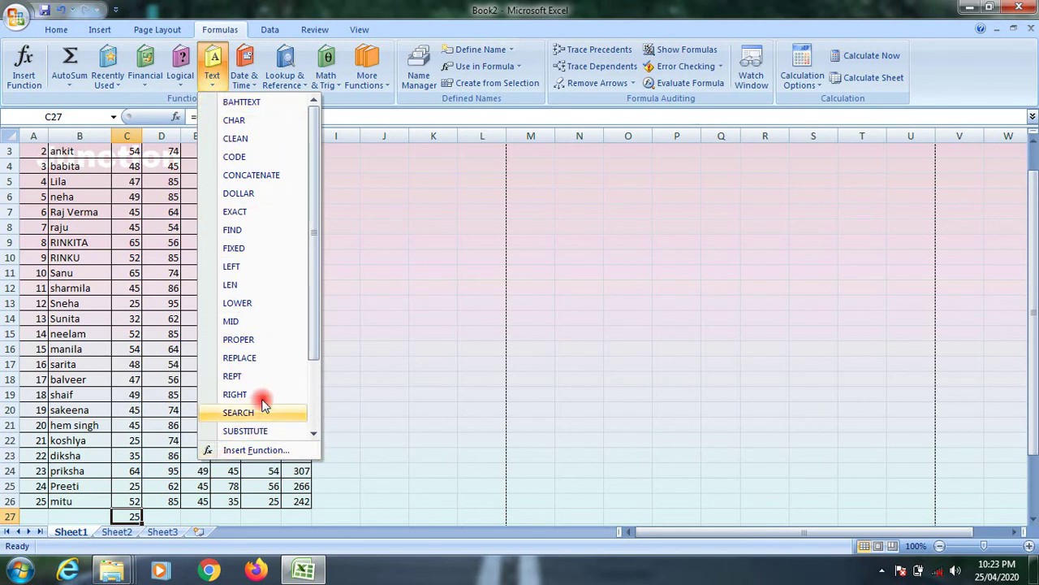
left_click(255, 84)
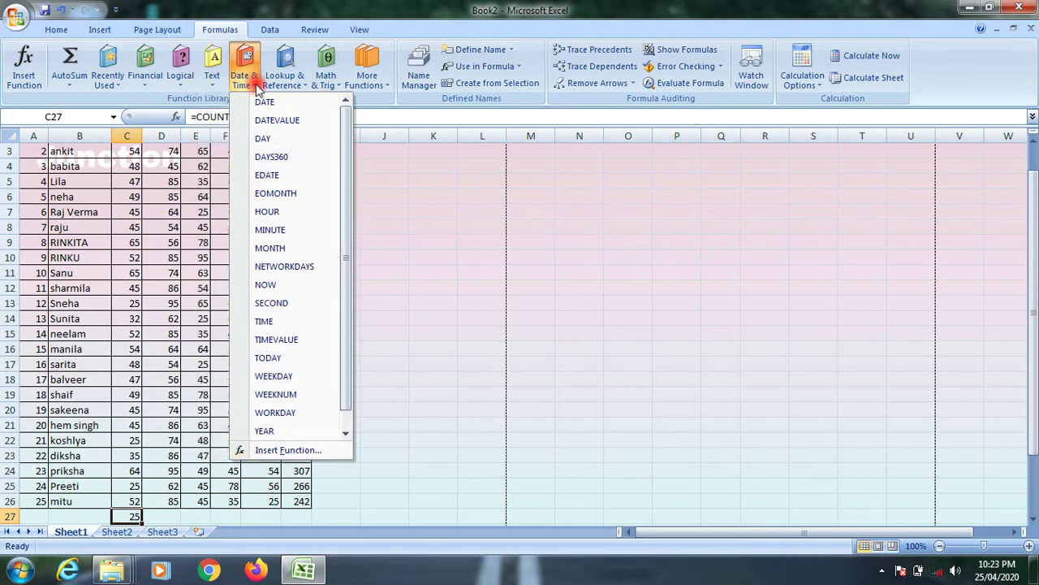
left_click(308, 88)
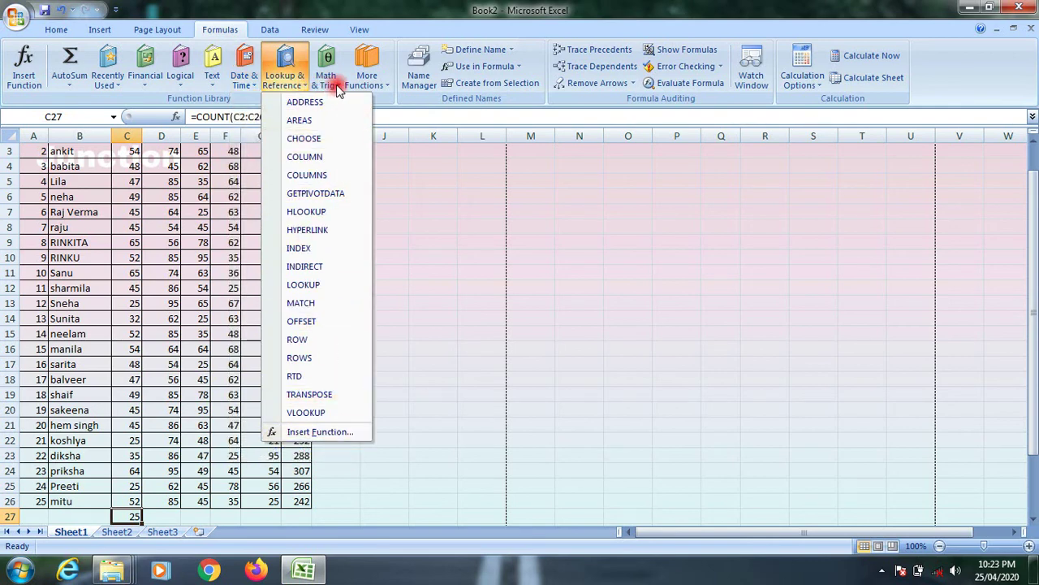
left_click(327, 81)
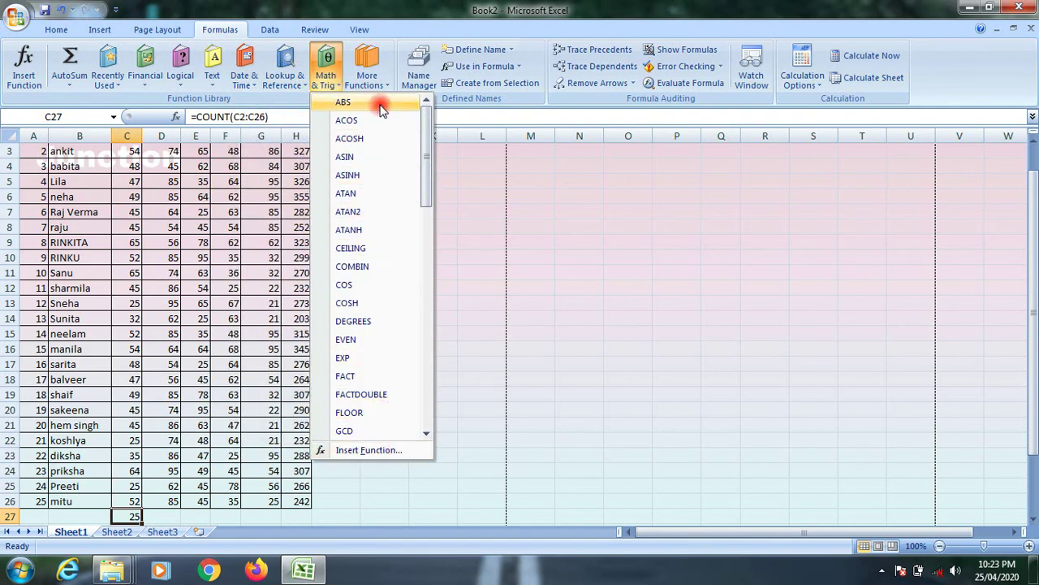
left_click(375, 79)
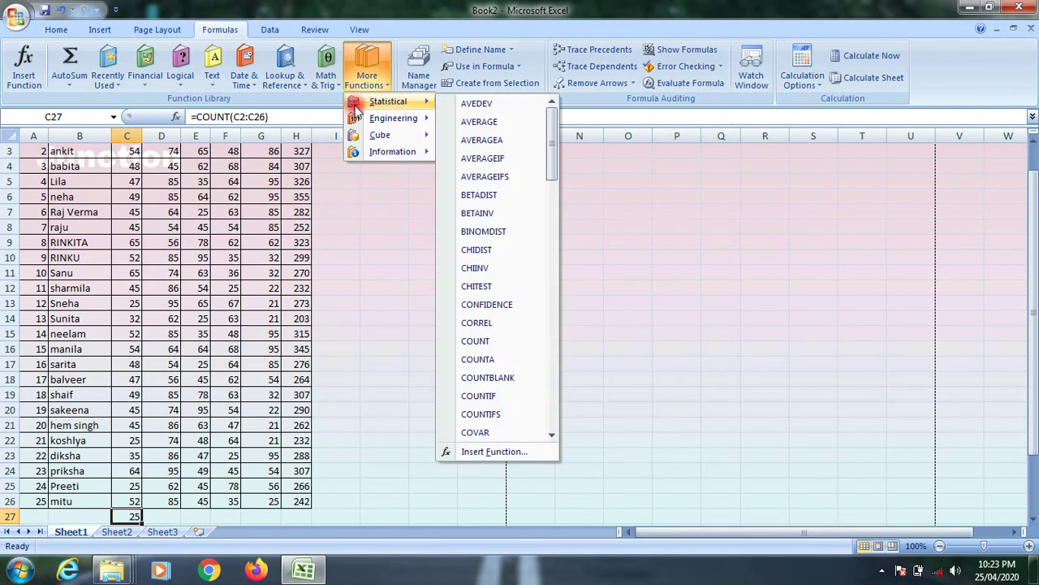
left_click(350, 232)
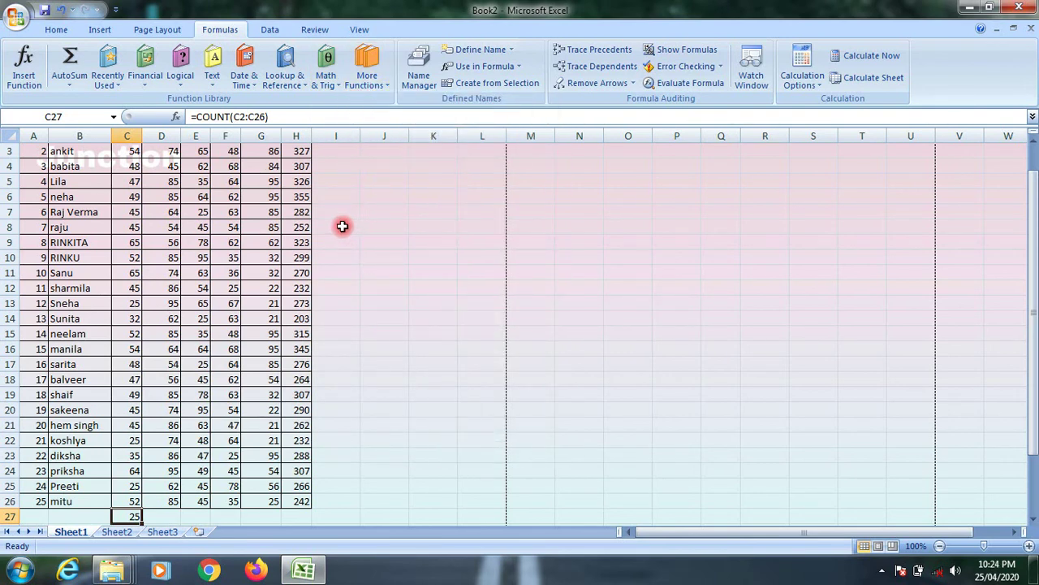
left_click(71, 81)
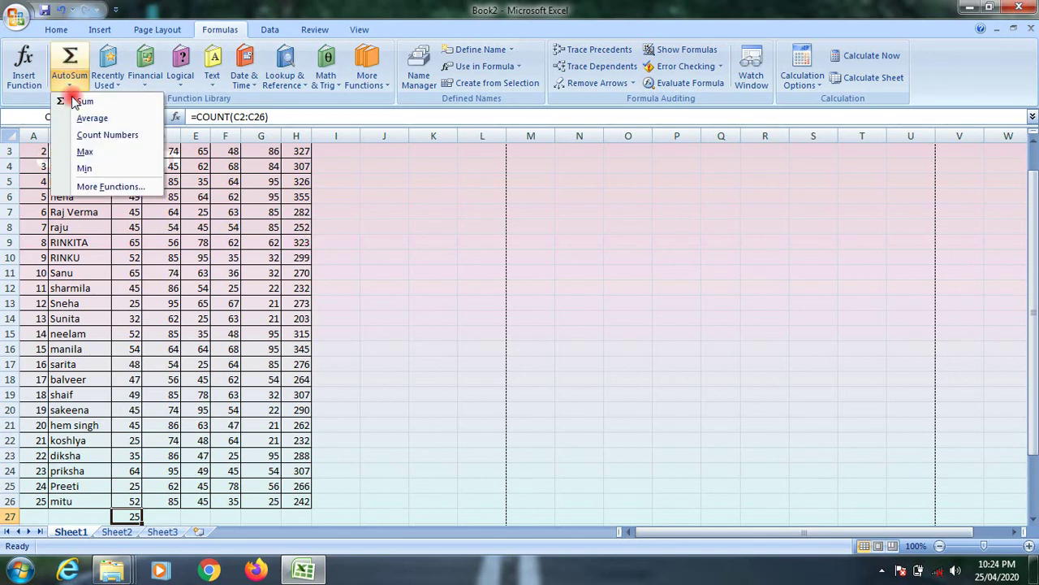